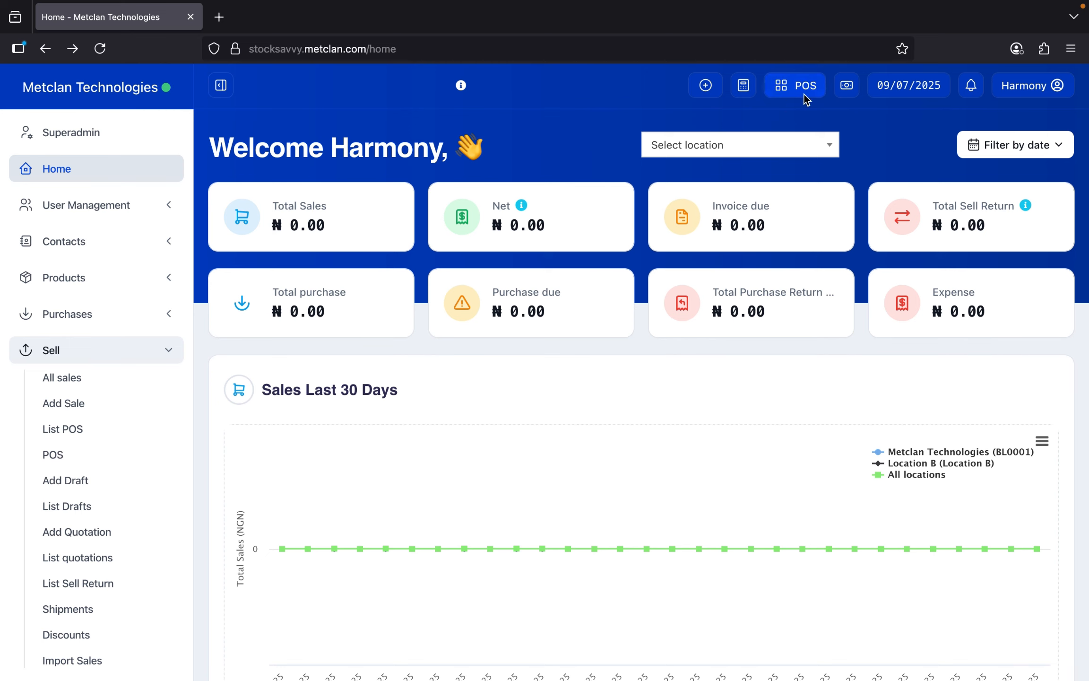
# - Open the POS sale screen with an empty Walk-In Customer cart and browse the product grid
pyautogui.click(800, 99)
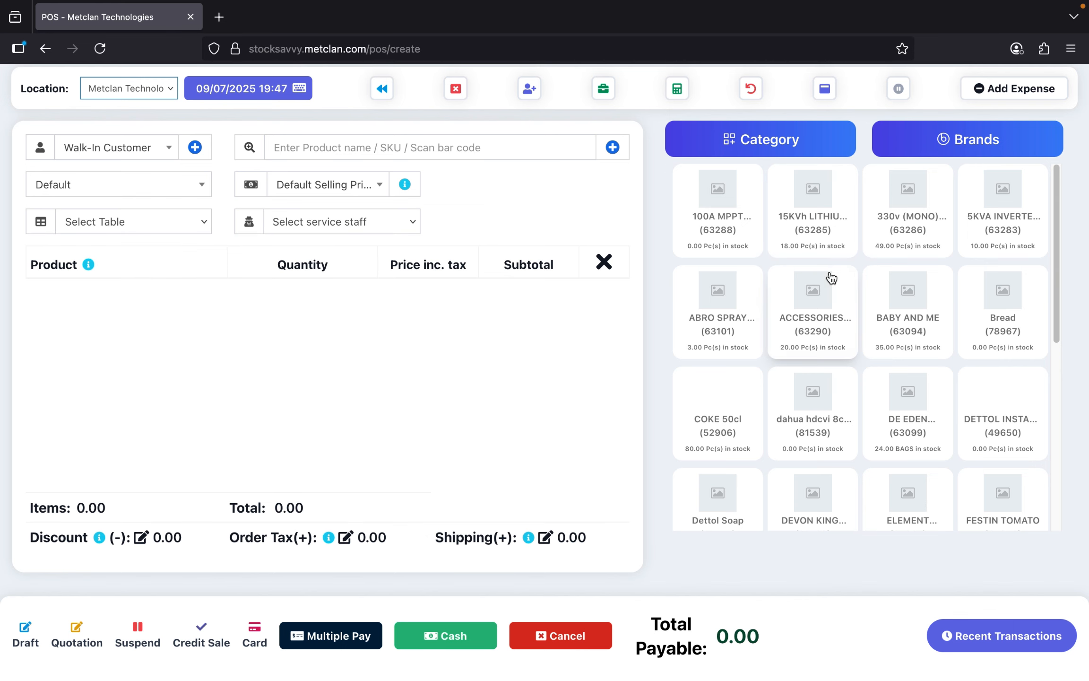
pyautogui.scroll(-7, 813, 293)
pyautogui.scroll(7, 890, 294)
# - Search the customer list for 'harmony', then clear the search so Walk-In Customer remains
pyautogui.click(141, 147)
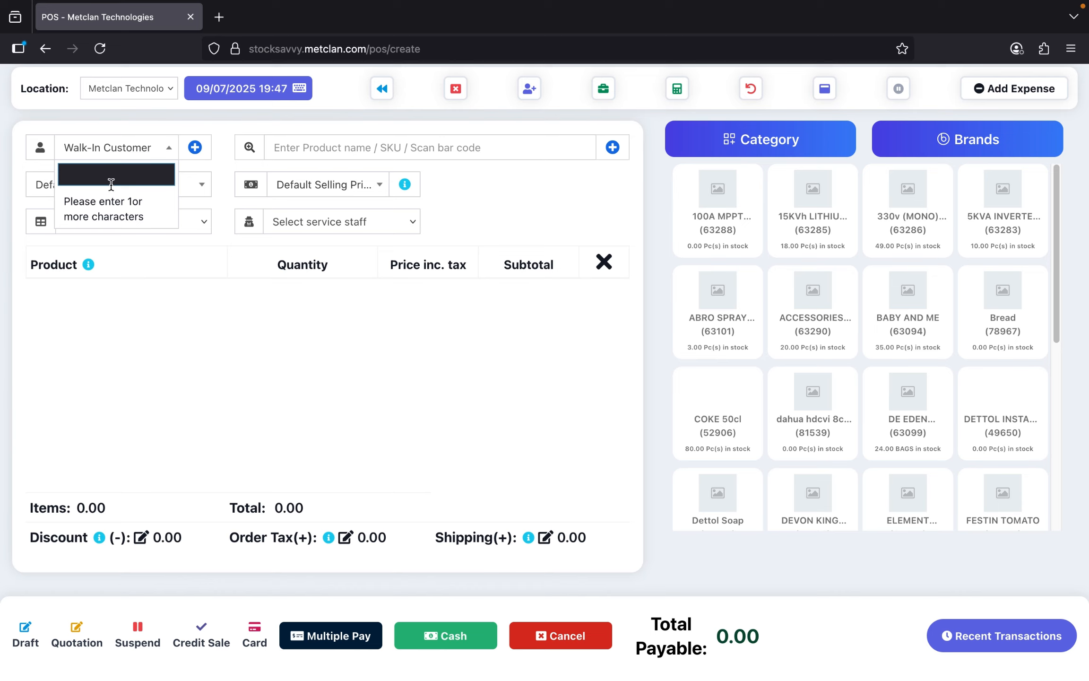
pyautogui.click(162, 154)
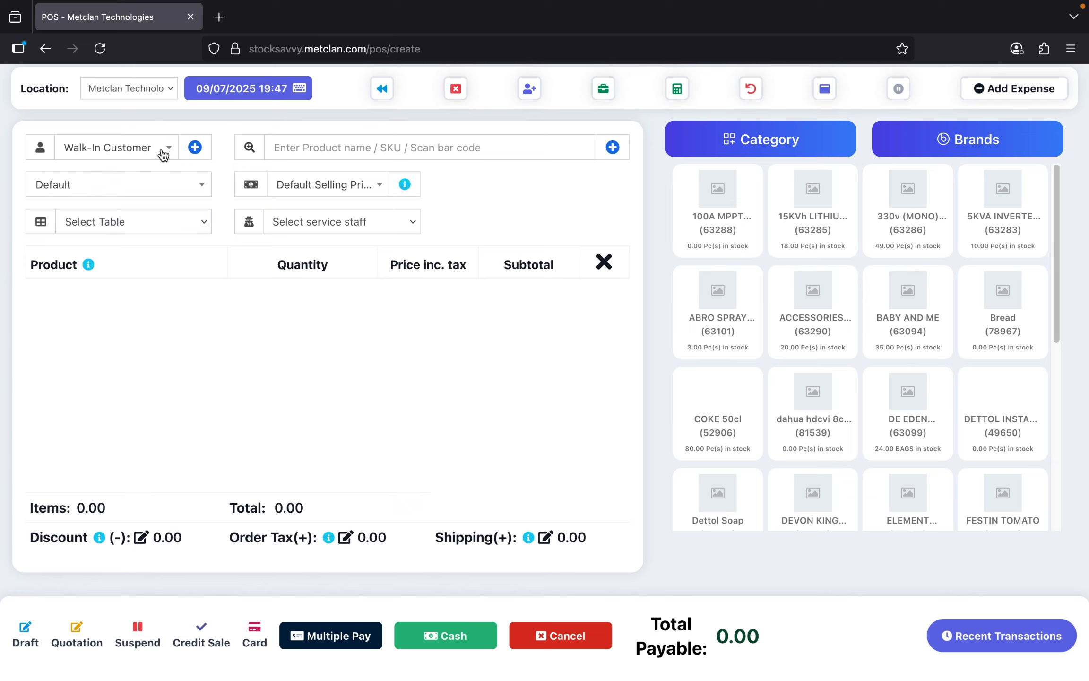
pyautogui.click(164, 153)
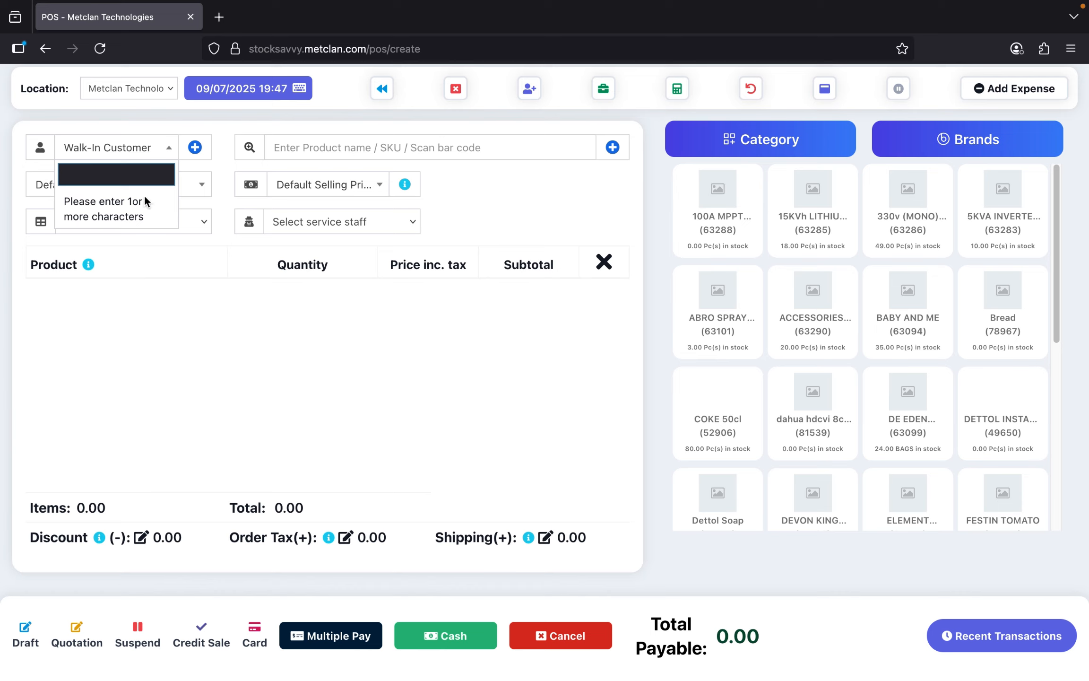
pyautogui.write('armon')
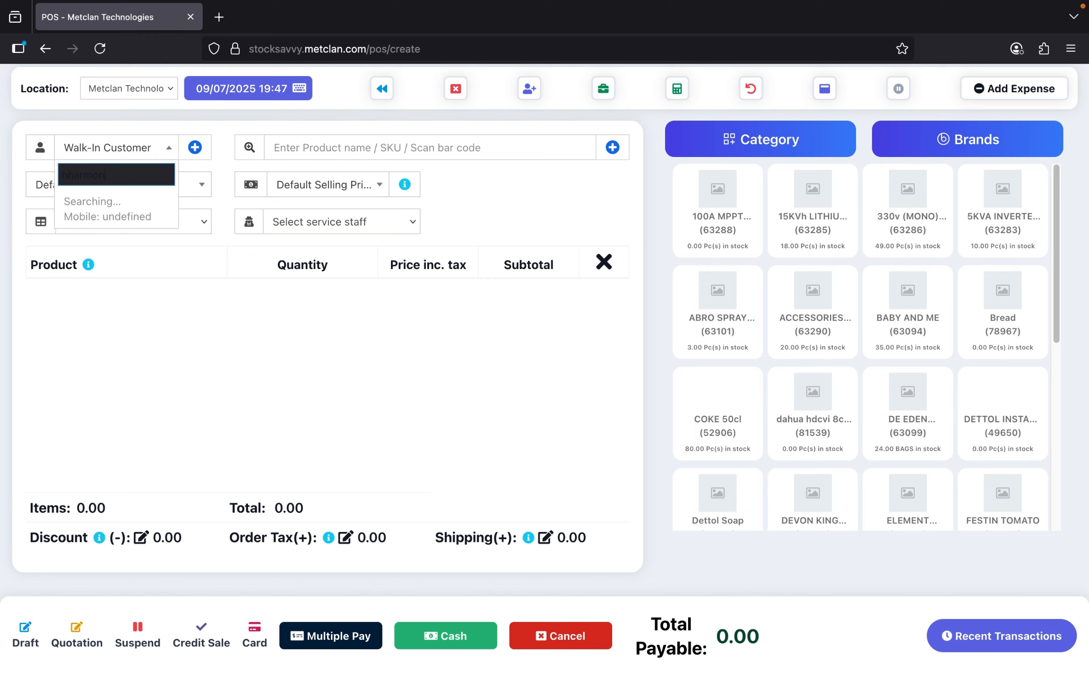
pyautogui.write('harmony')
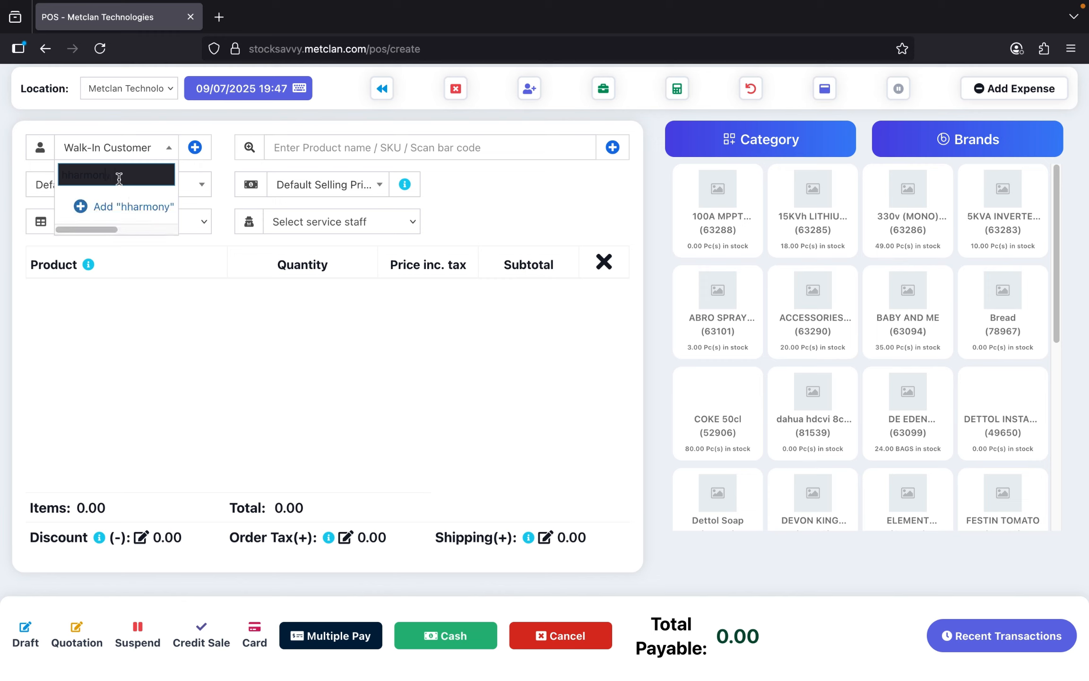
pyautogui.press('super+a')
pyautogui.write('harmon')
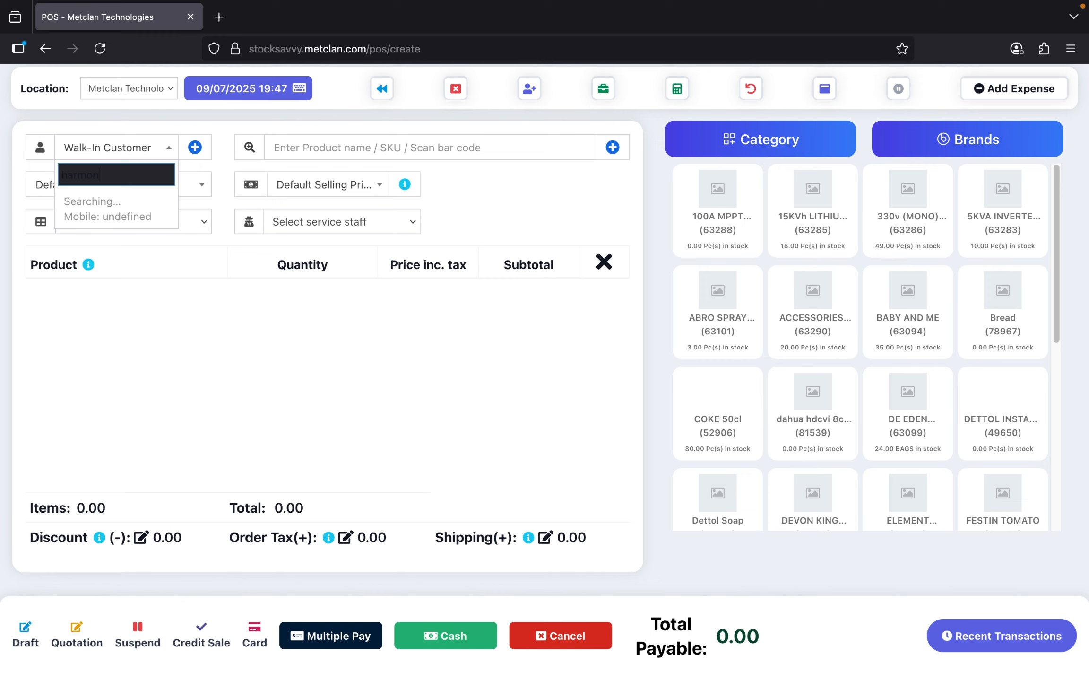
pyautogui.write('y')
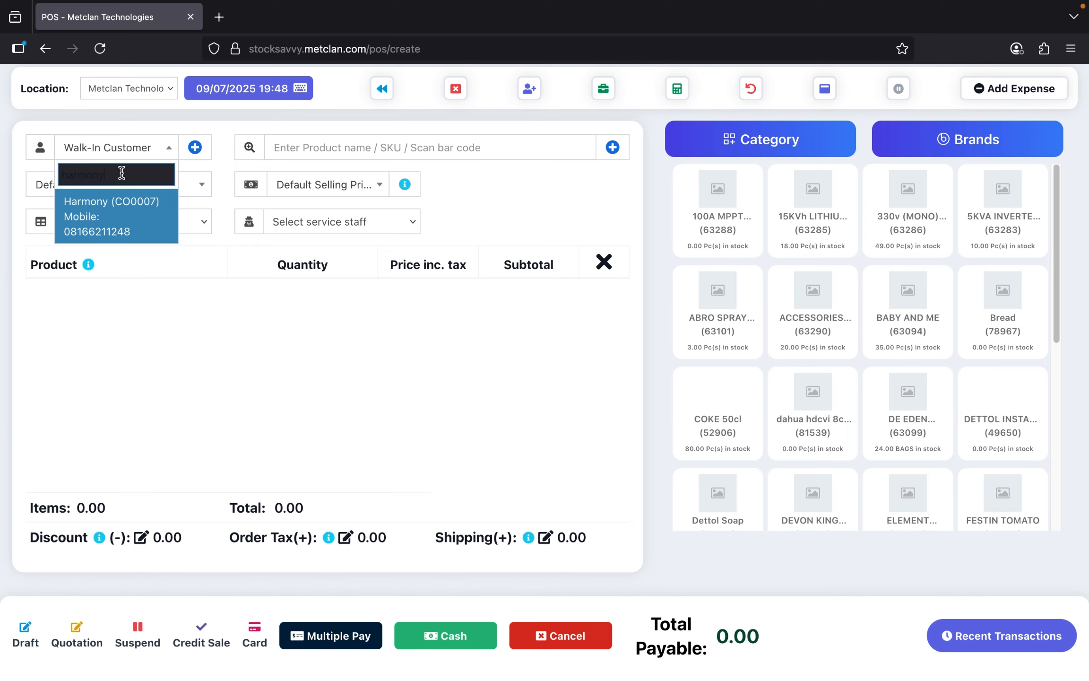
pyautogui.moveTo(130, 173); pyautogui.dragTo(74, 171)
pyautogui.moveTo(74, 171); pyautogui.dragTo(52, 166)
pyautogui.press('BackSpace')
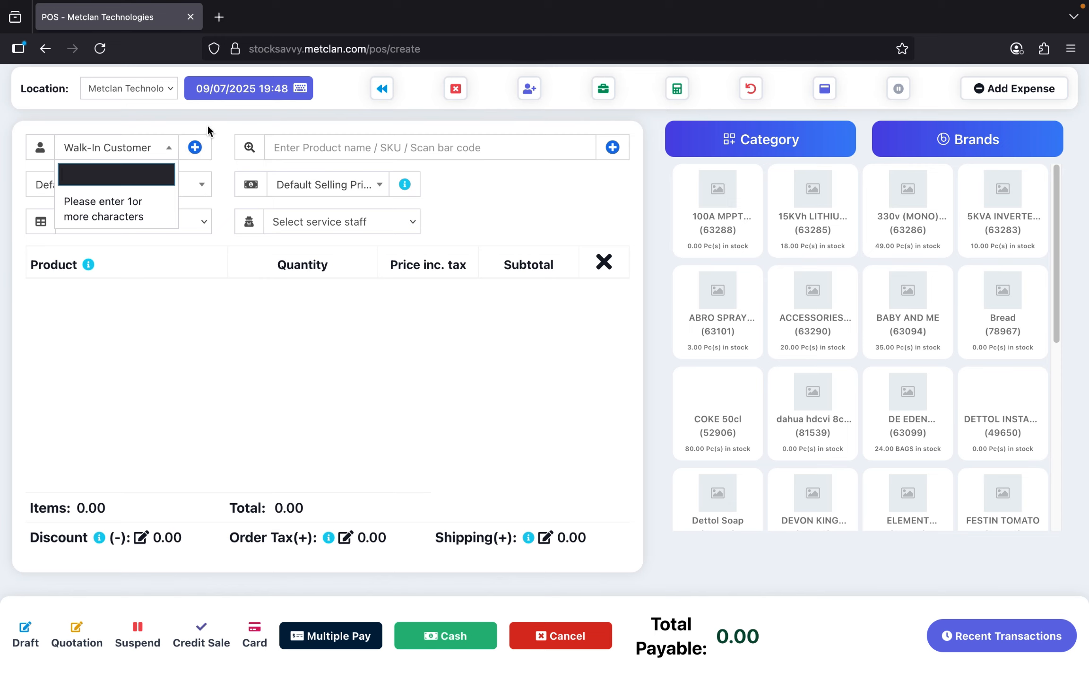
pyautogui.click(195, 149)
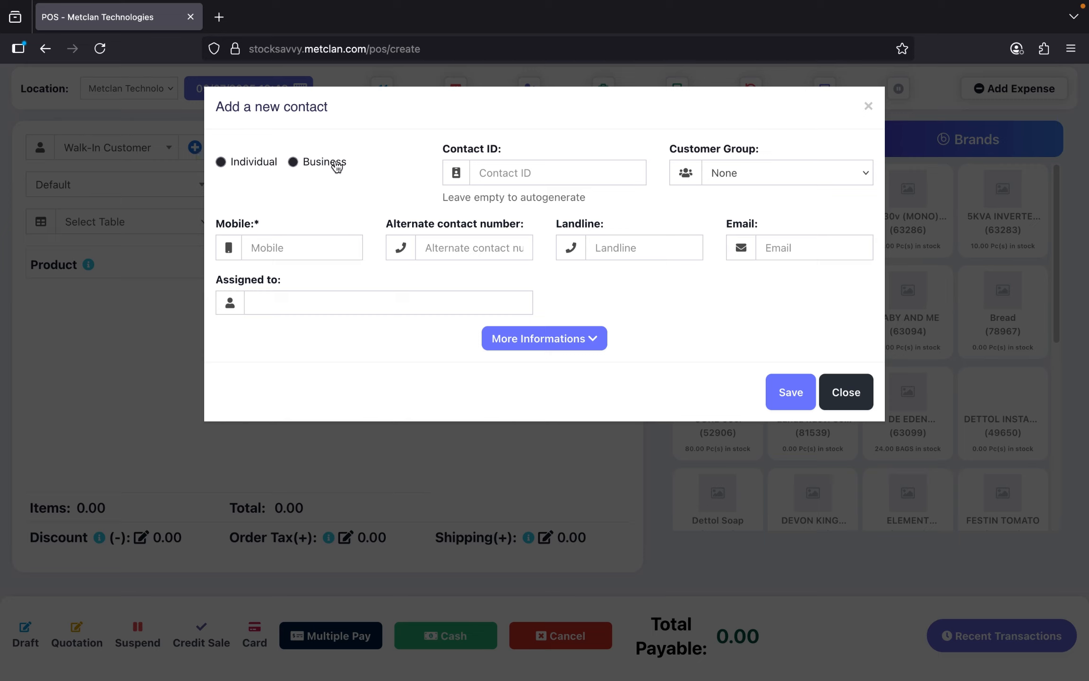
pyautogui.click(851, 394)
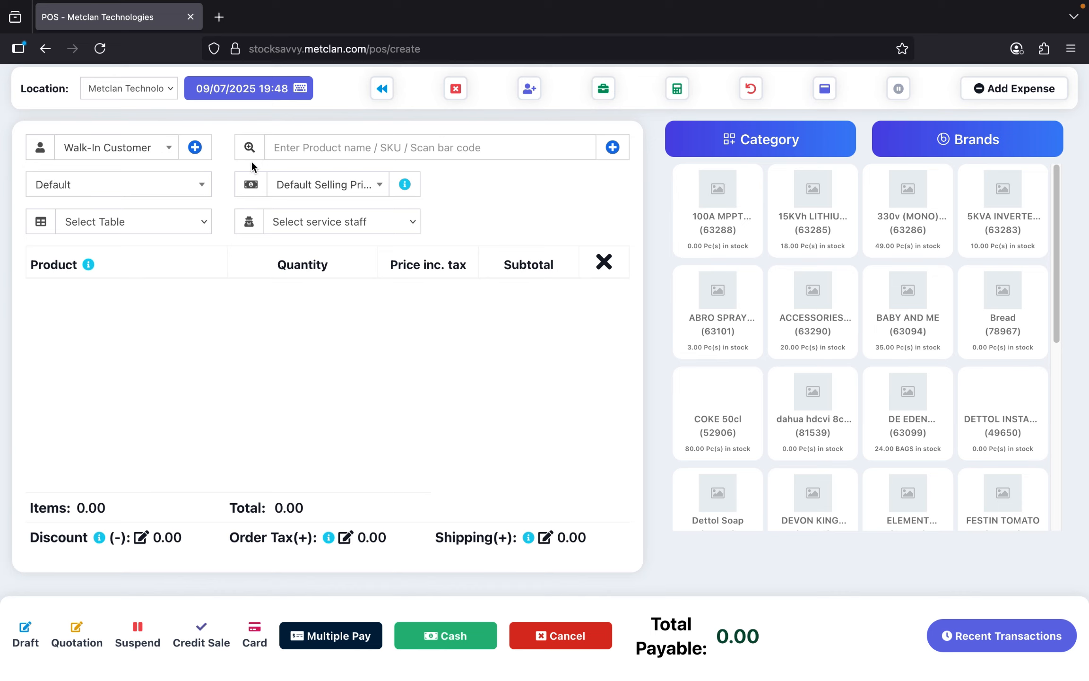
# - Open the Add a new contact form from the + beside the customer dropdown
pyautogui.click(196, 149)
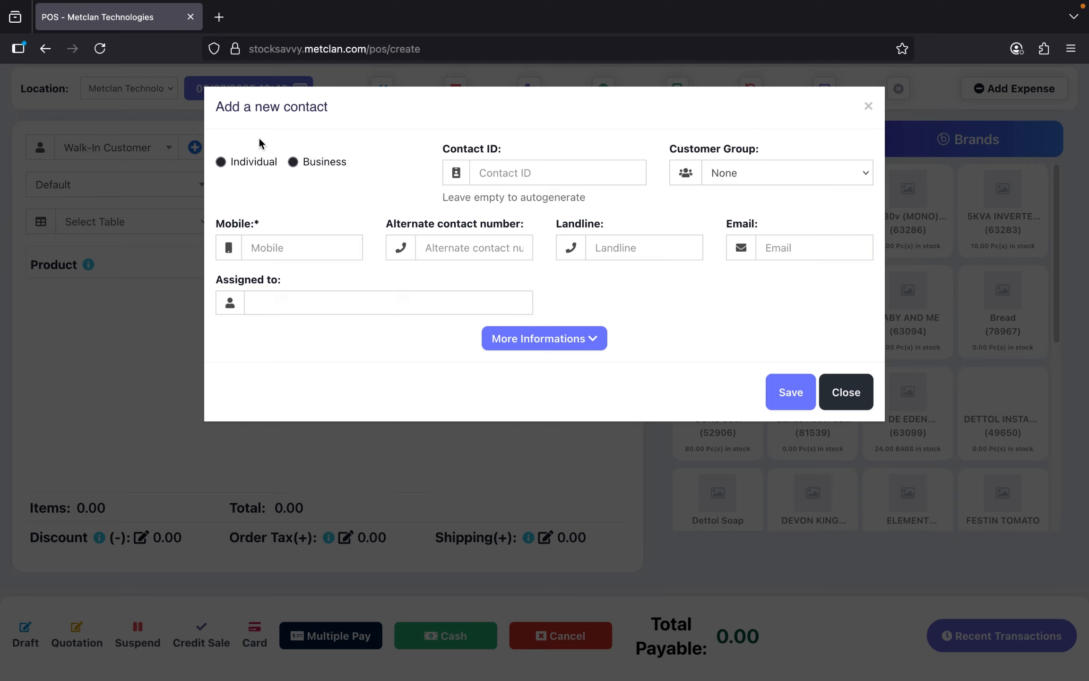
# - Set the contact type to Individual and check the name and Mobile fields' required marks
pyautogui.click(257, 164)
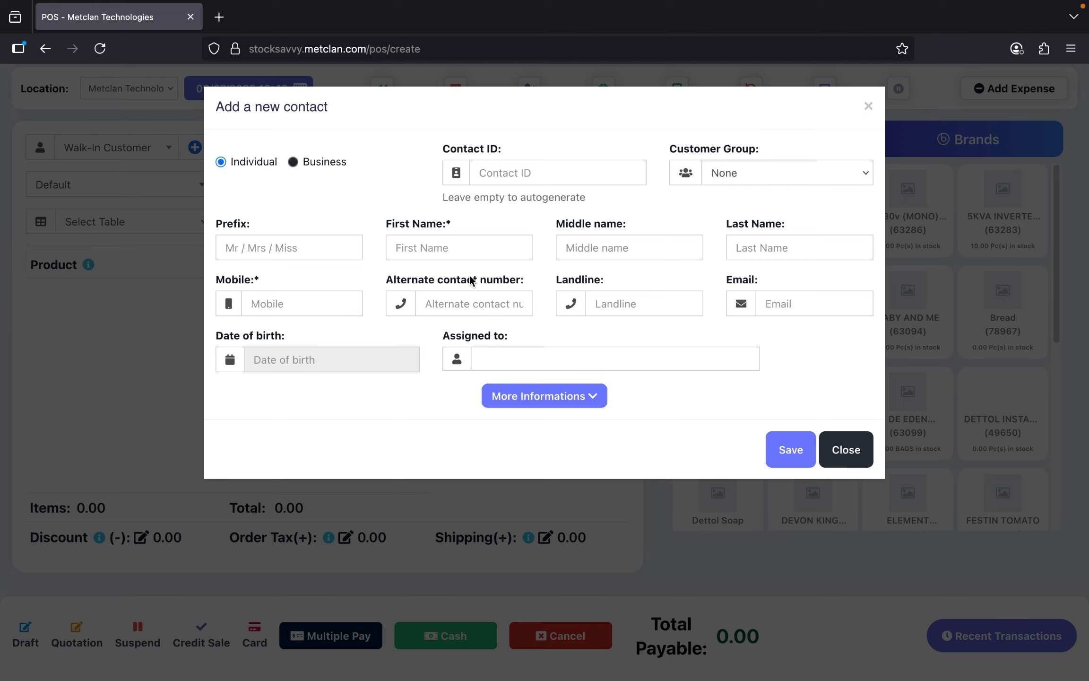
pyautogui.click(431, 245)
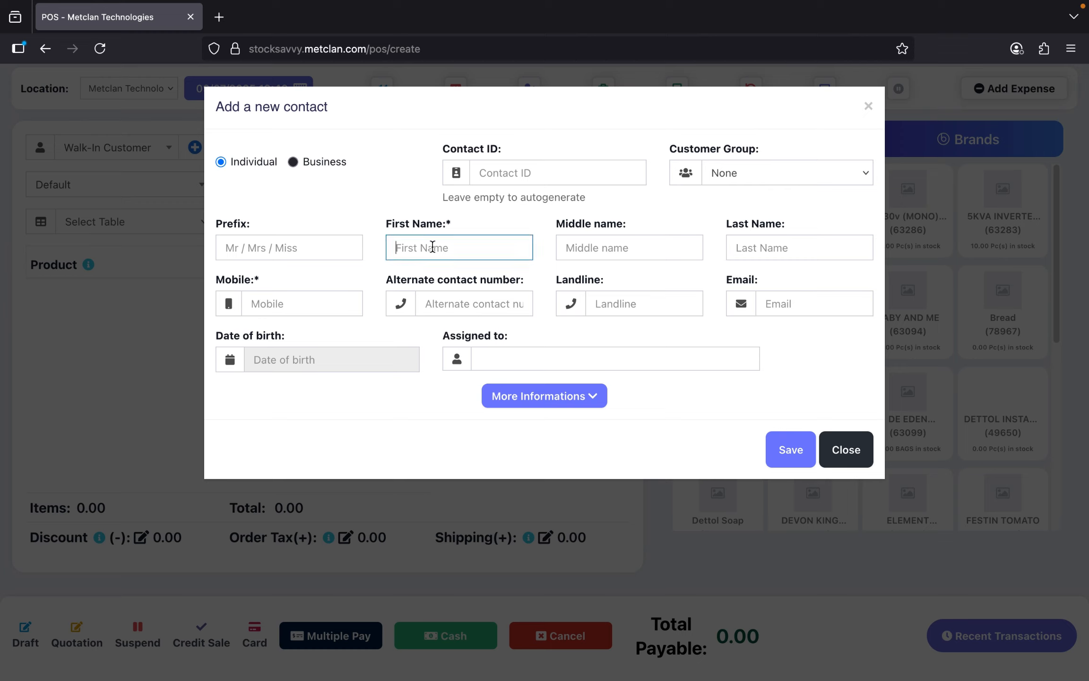
pyautogui.click(589, 250)
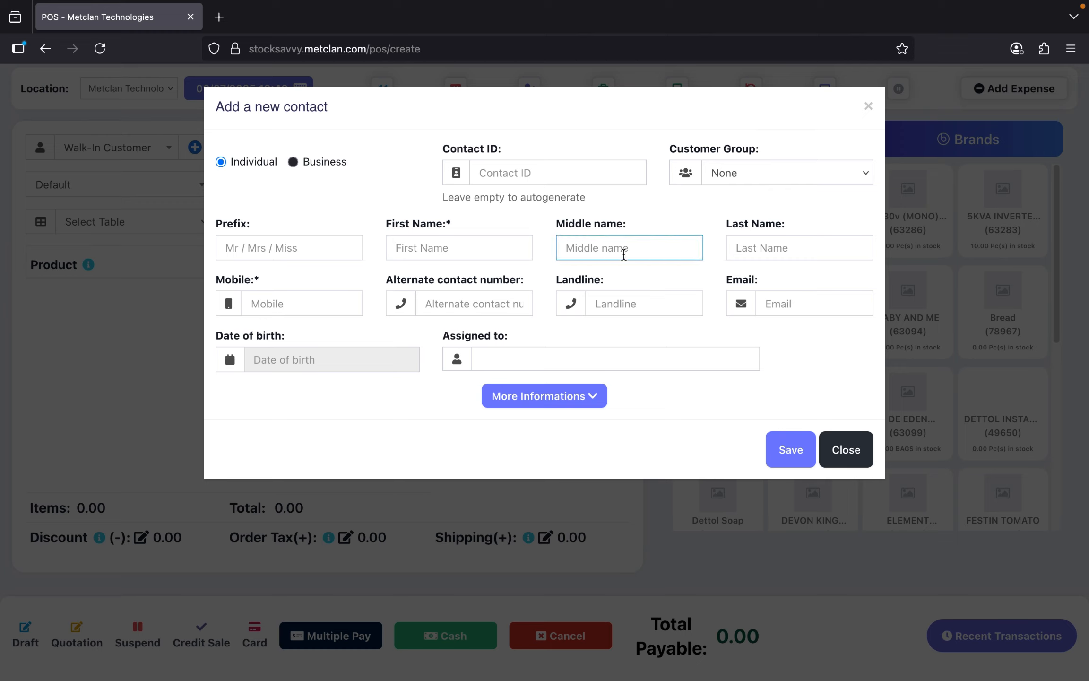
pyautogui.click(732, 254)
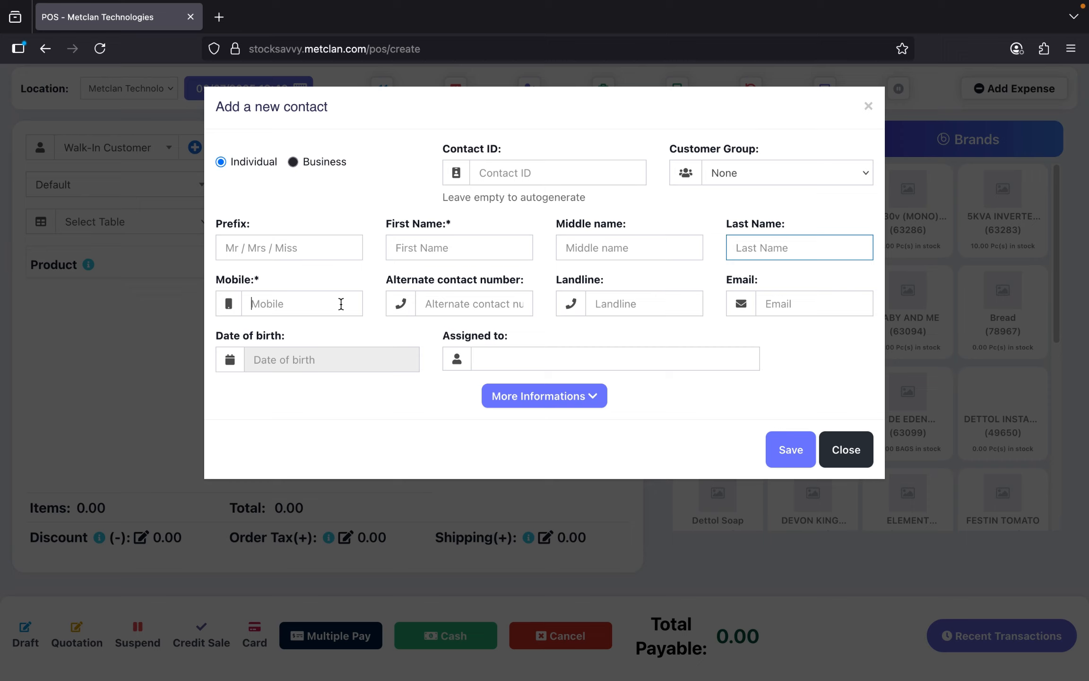
pyautogui.click(343, 303)
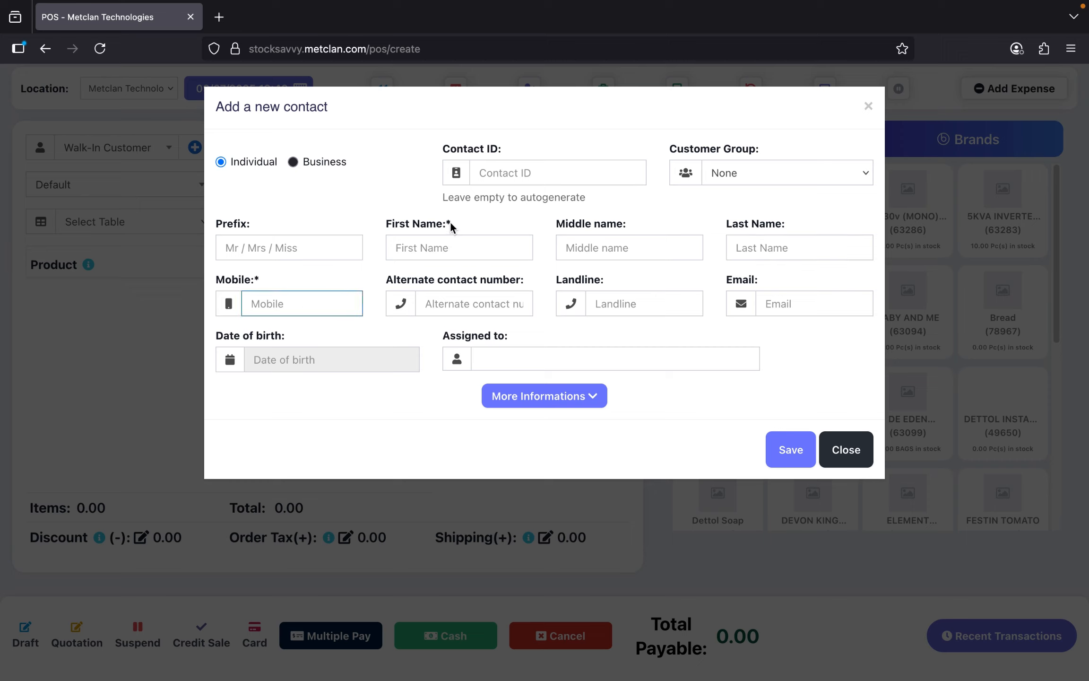
pyautogui.moveTo(460, 225); pyautogui.dragTo(441, 225)
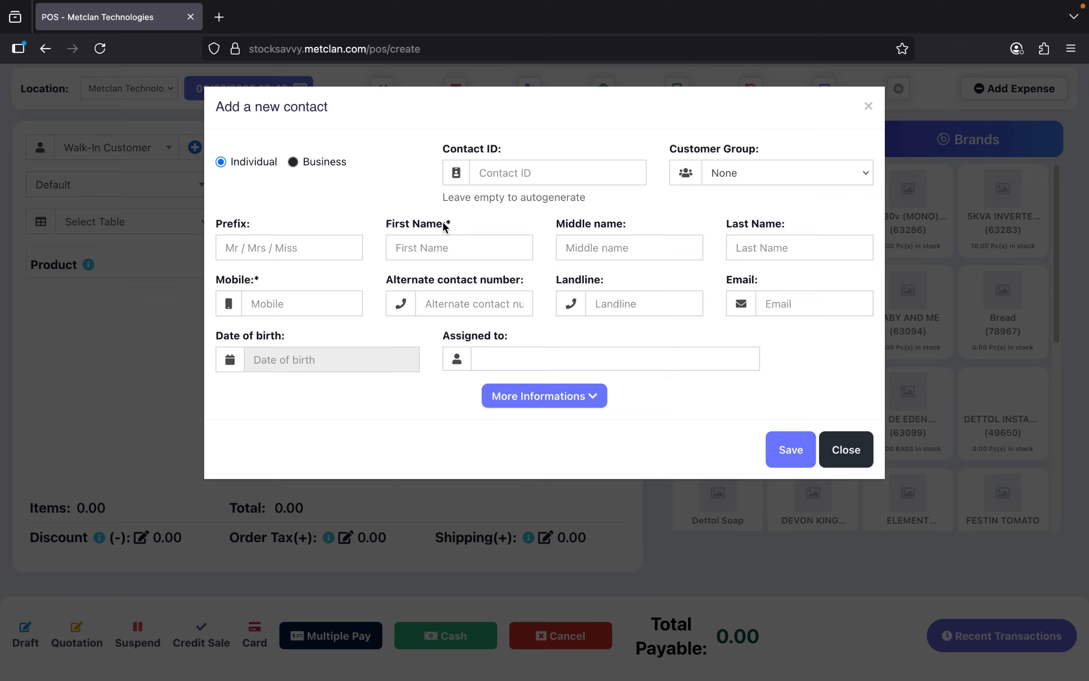
pyautogui.moveTo(445, 223); pyautogui.dragTo(468, 231)
pyautogui.moveTo(268, 286)
pyautogui.mouseDown()
pyautogui.moveTo(251, 282)
pyautogui.moveTo(269, 283)
pyautogui.mouseUp()
# - Open and dismiss the date-of-birth picker, then close the form without saving
pyautogui.click(383, 363)
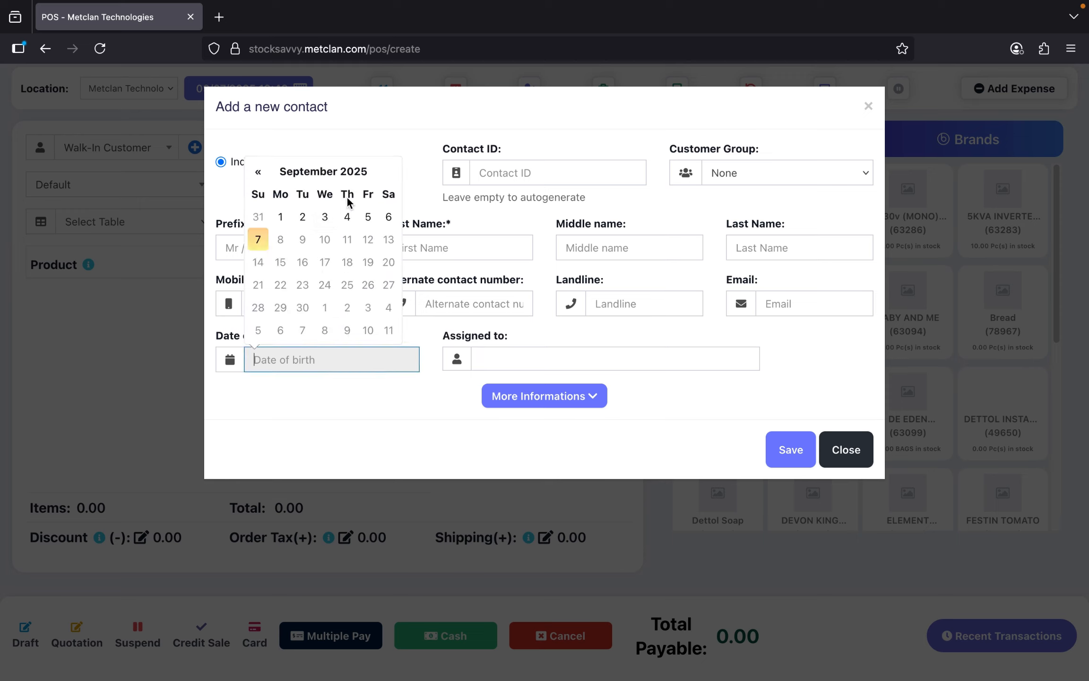
pyautogui.click(418, 191)
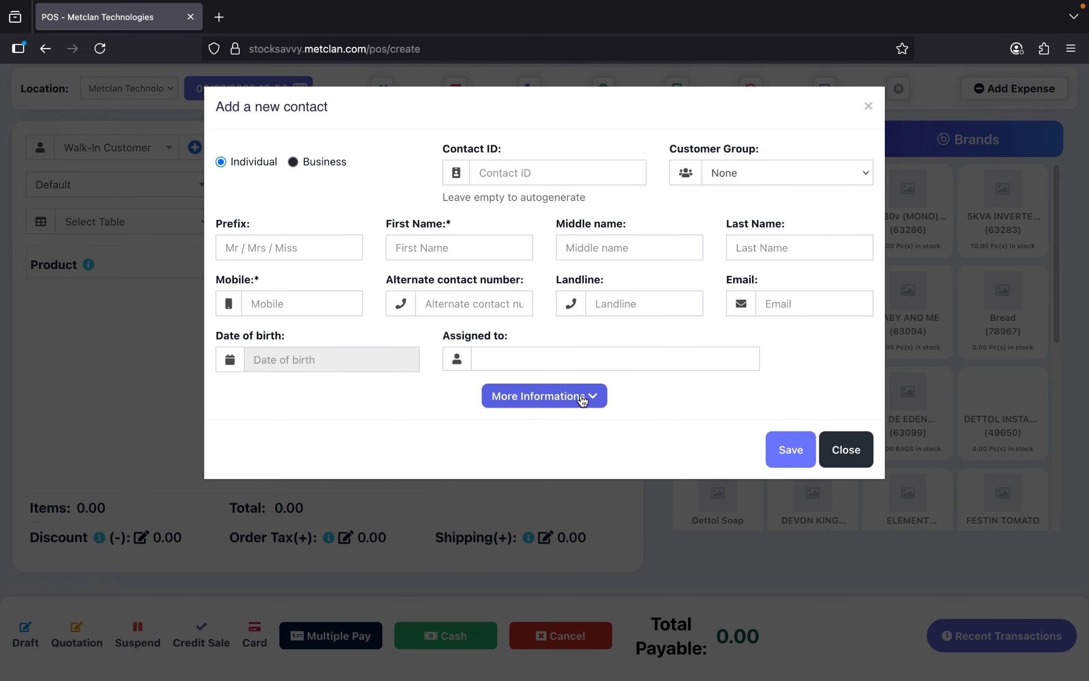
pyautogui.click(845, 452)
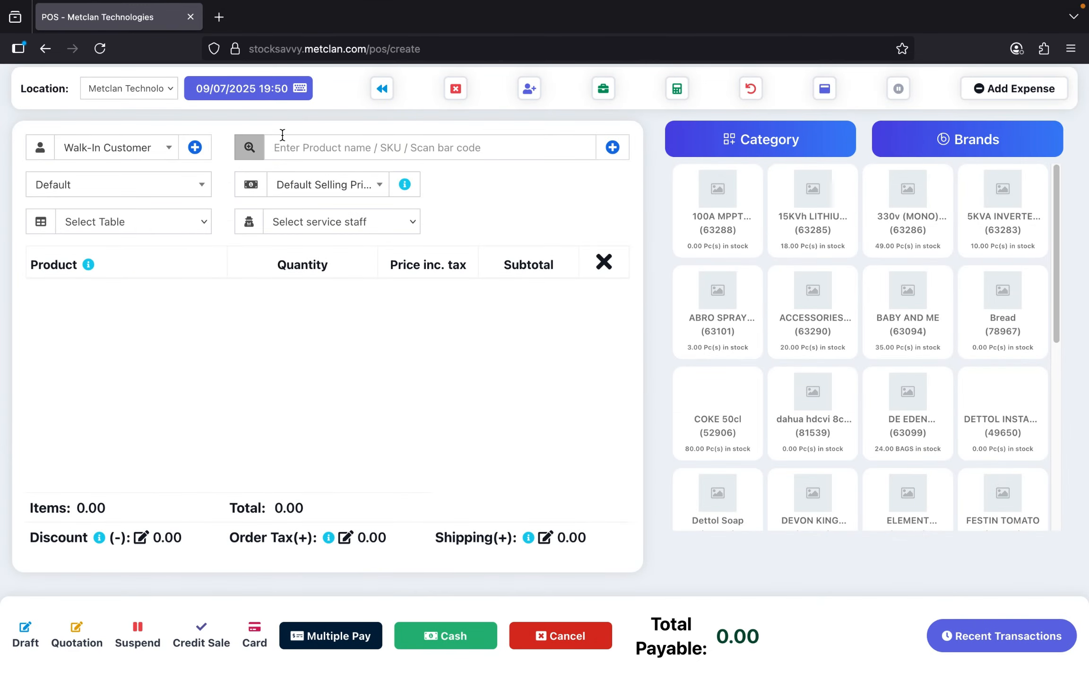
# - Reopen the new contact form and expand more details to reach City, State and Country
pyautogui.click(194, 147)
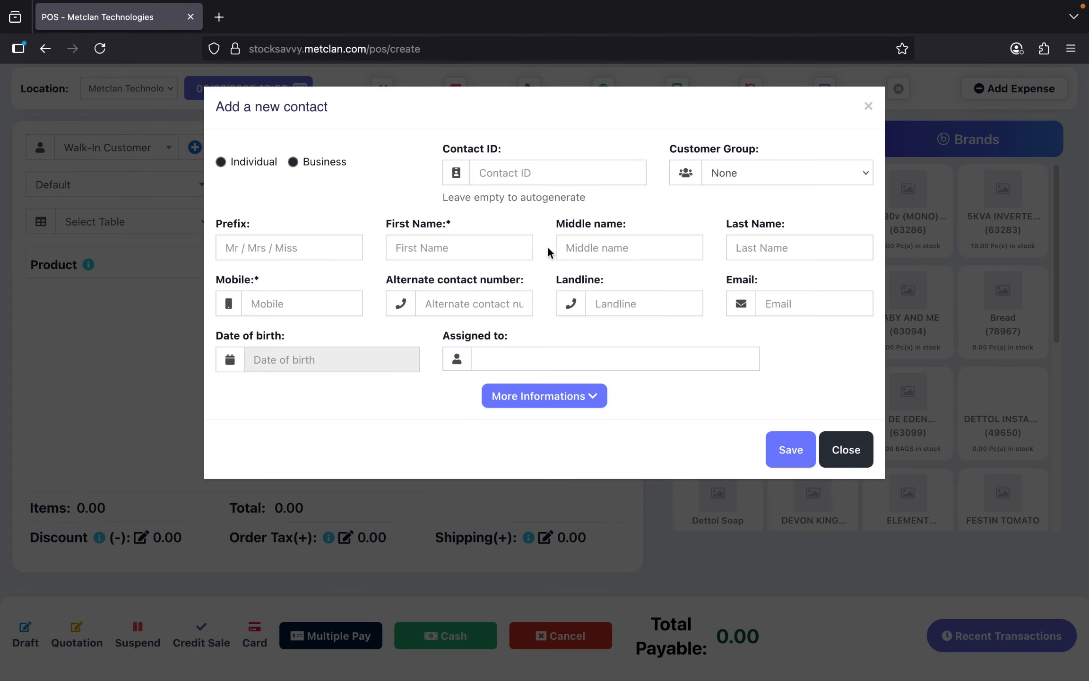
pyautogui.click(553, 405)
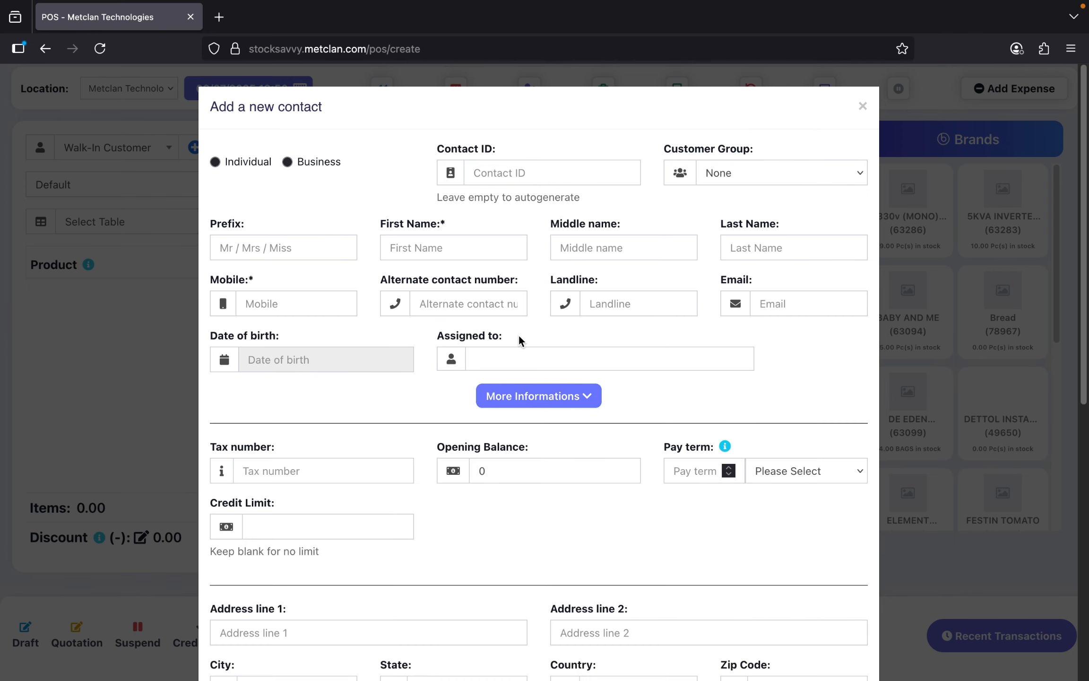
pyautogui.scroll(-2, 518, 335)
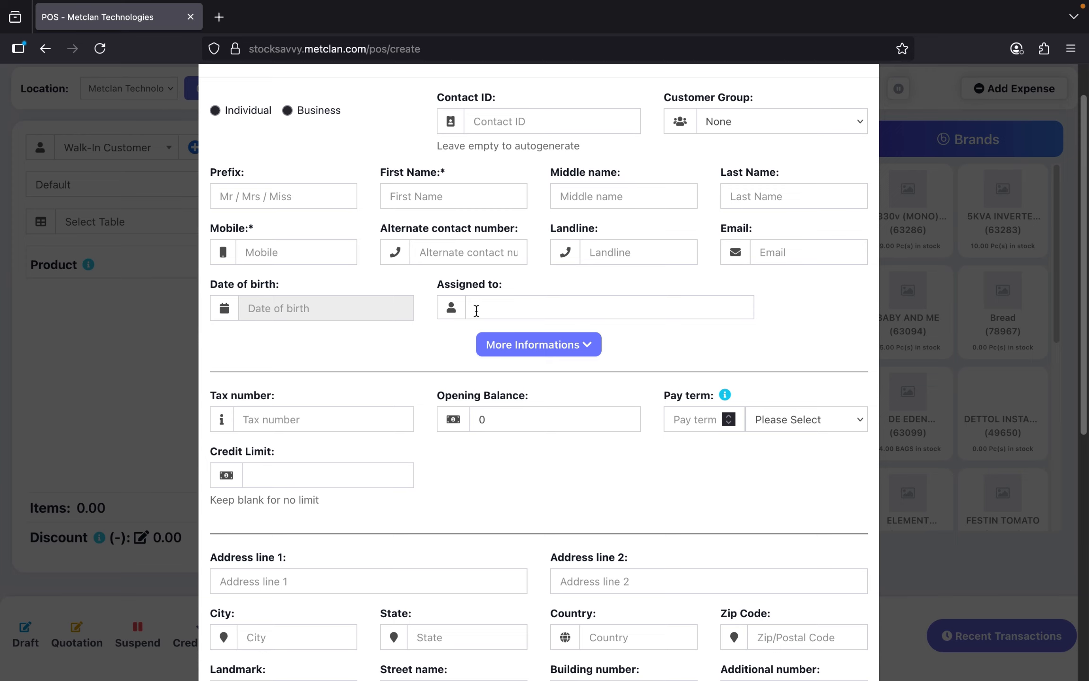
pyautogui.scroll(-3, 476, 312)
pyautogui.scroll(-3, 475, 313)
pyautogui.scroll(-5, 476, 310)
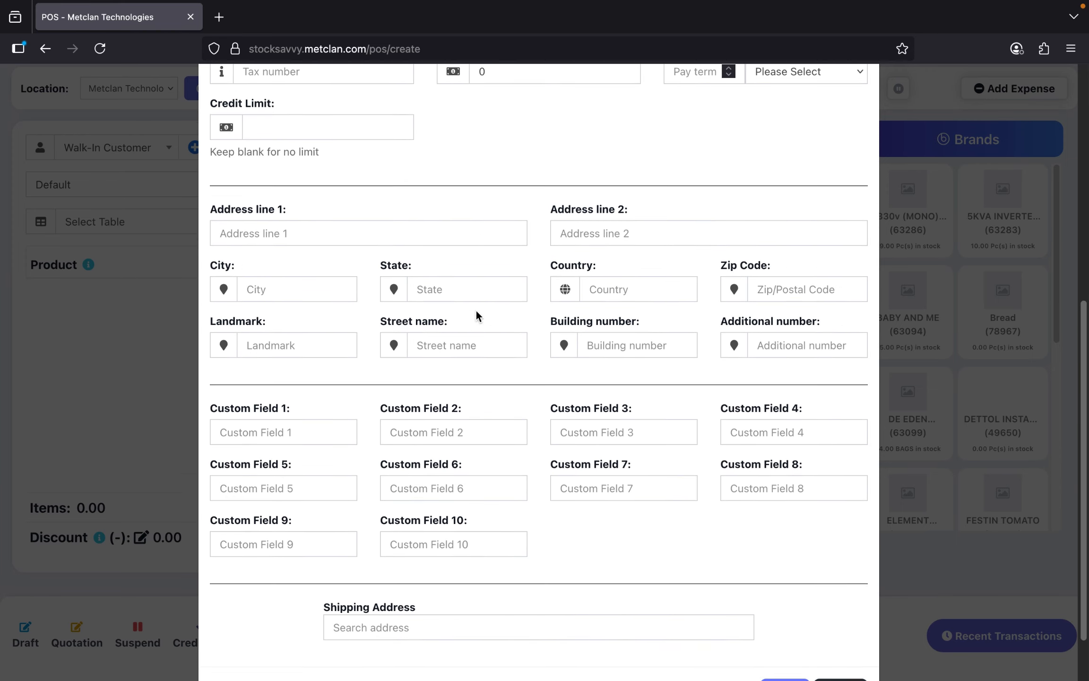
pyautogui.click(287, 248)
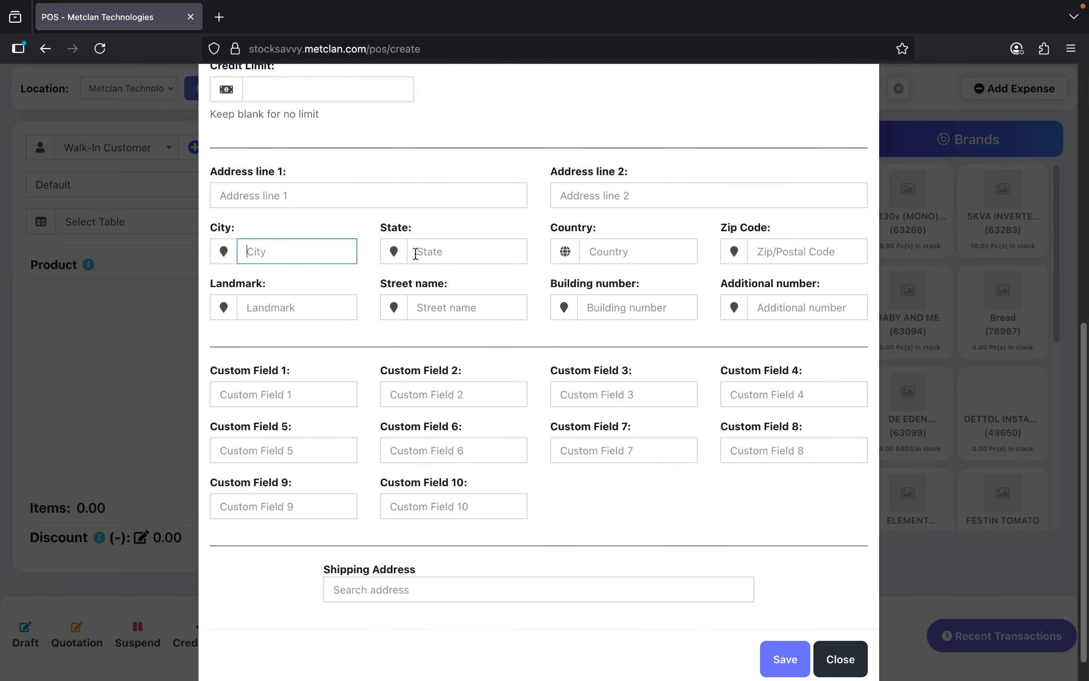
pyautogui.click(450, 255)
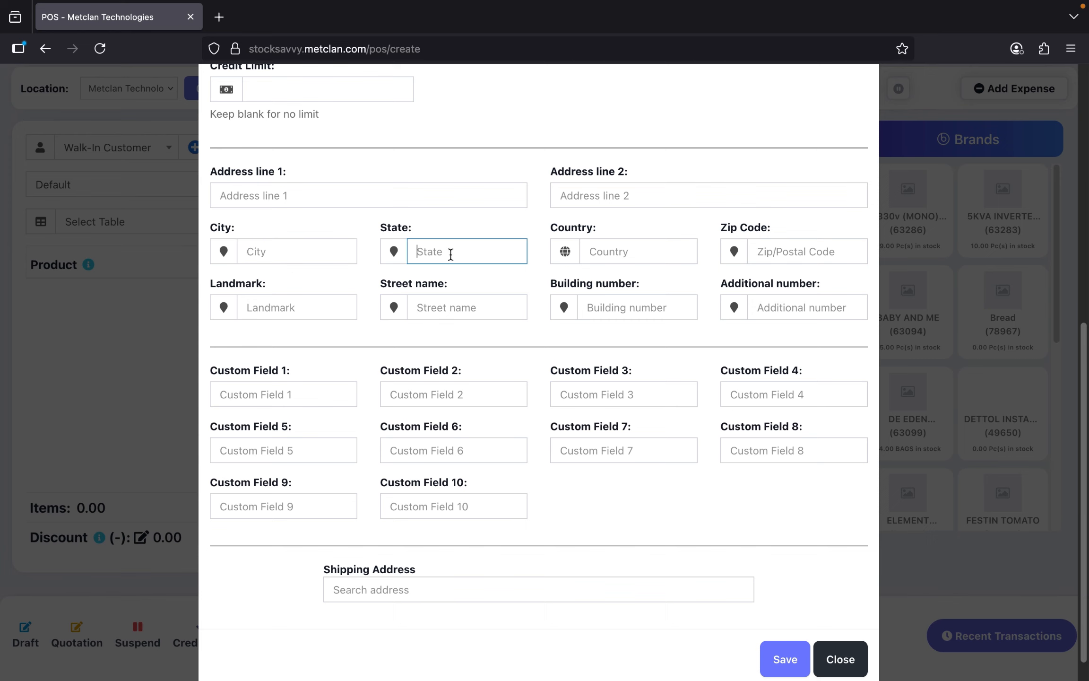
pyautogui.click(627, 251)
pyautogui.scroll(-1, 664, 355)
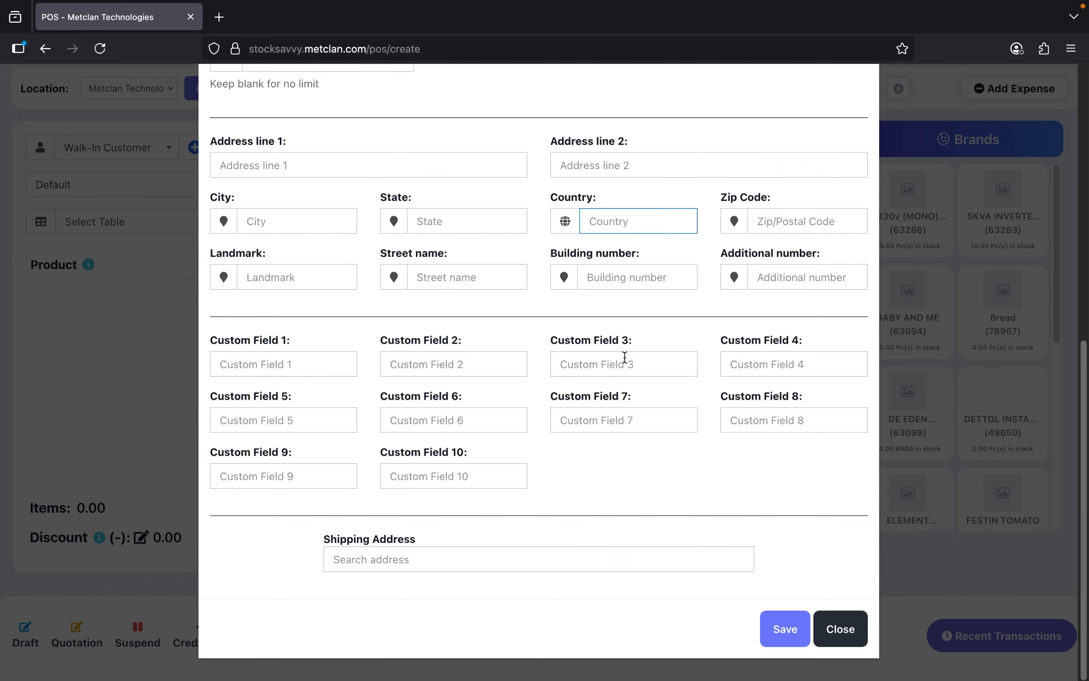
pyautogui.scroll(10, 624, 355)
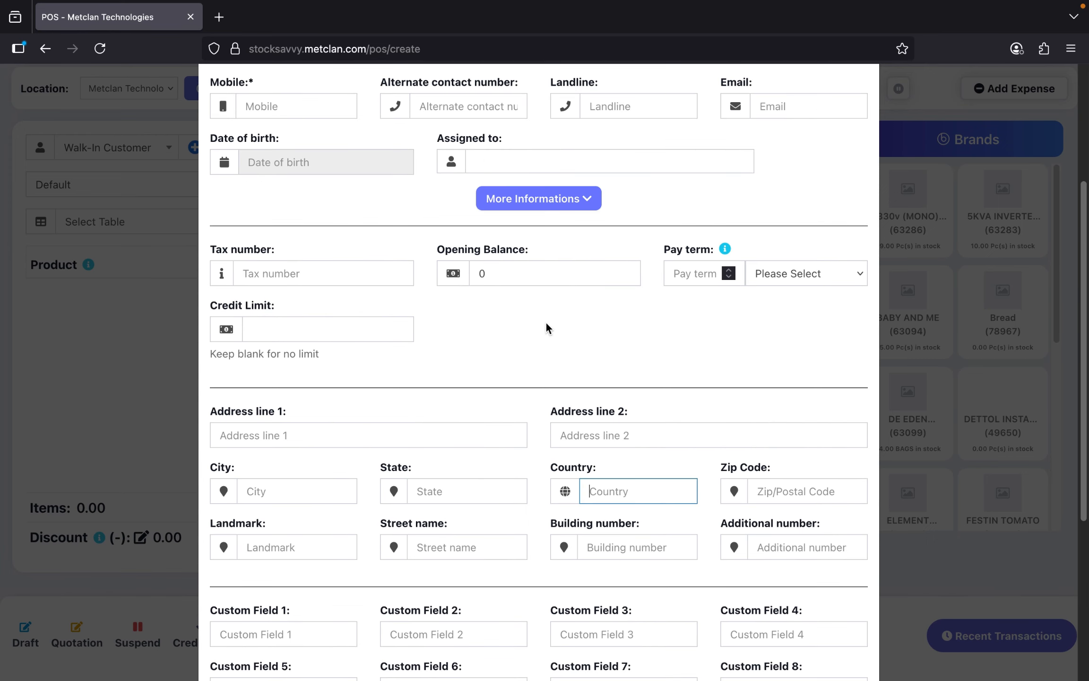
# - Leave Opening Balance at 0 and return to the top of the form
pyautogui.click(494, 274)
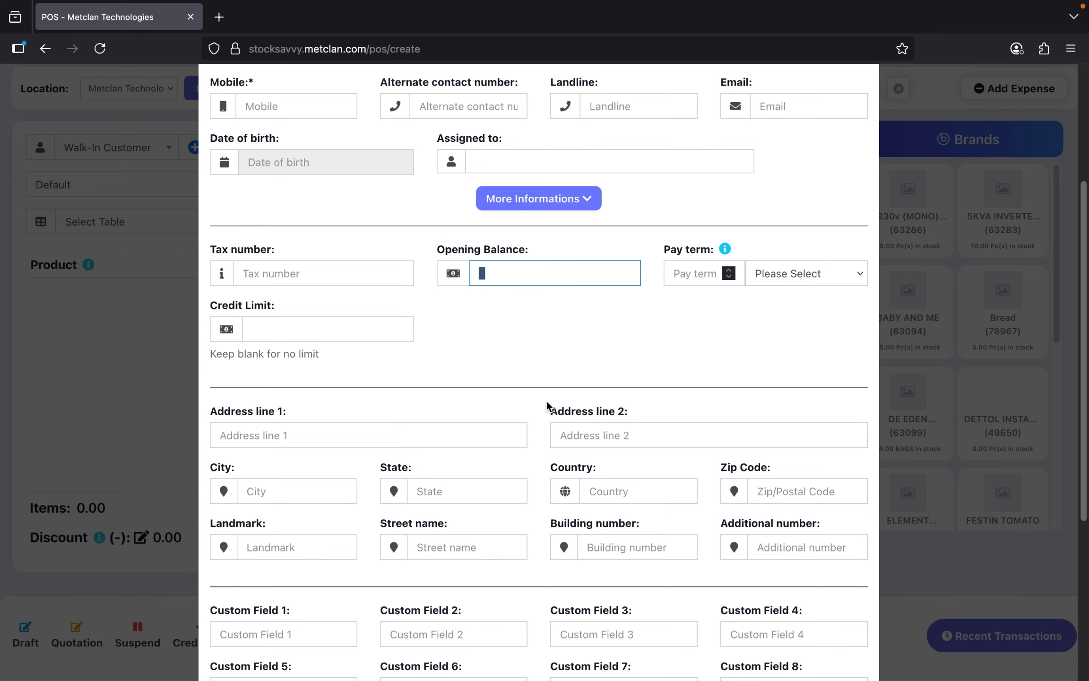
pyautogui.click(573, 346)
pyautogui.scroll(3, 530, 347)
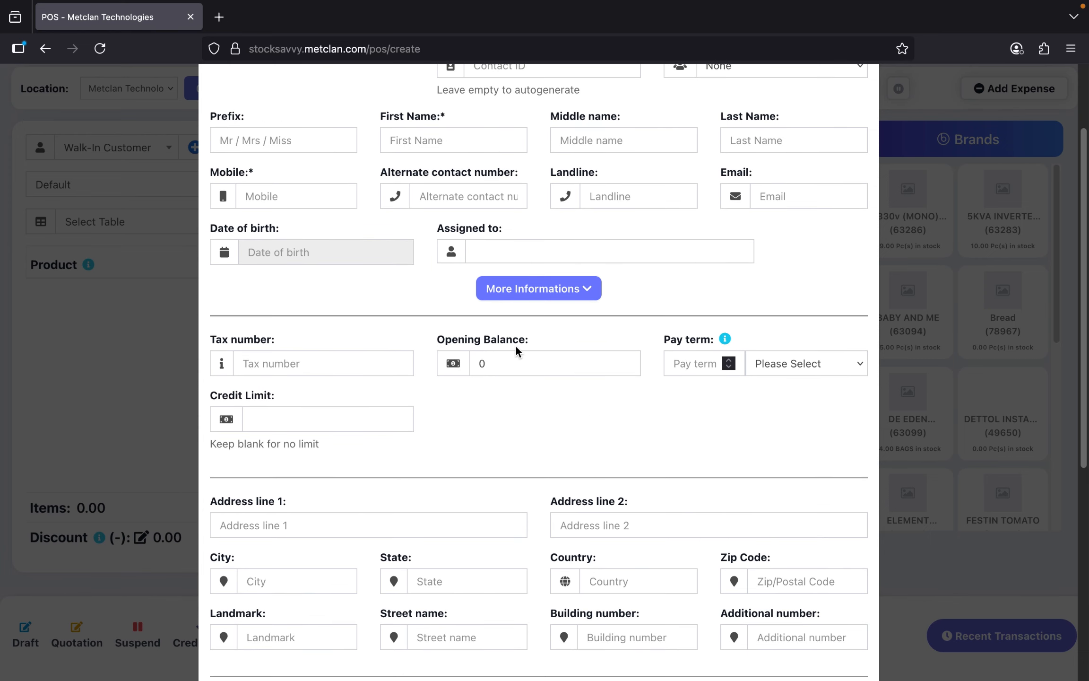
pyautogui.scroll(3, 516, 345)
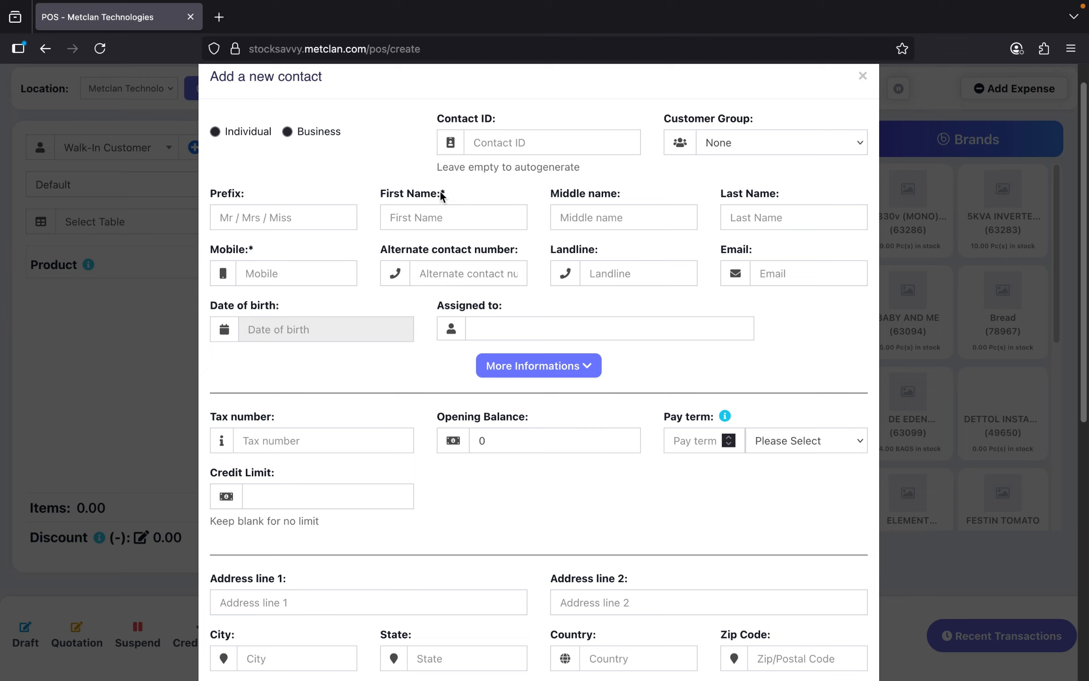
# - Enter the customer's first name and middle name in the new contact form
pyautogui.click(246, 249)
pyautogui.click(425, 221)
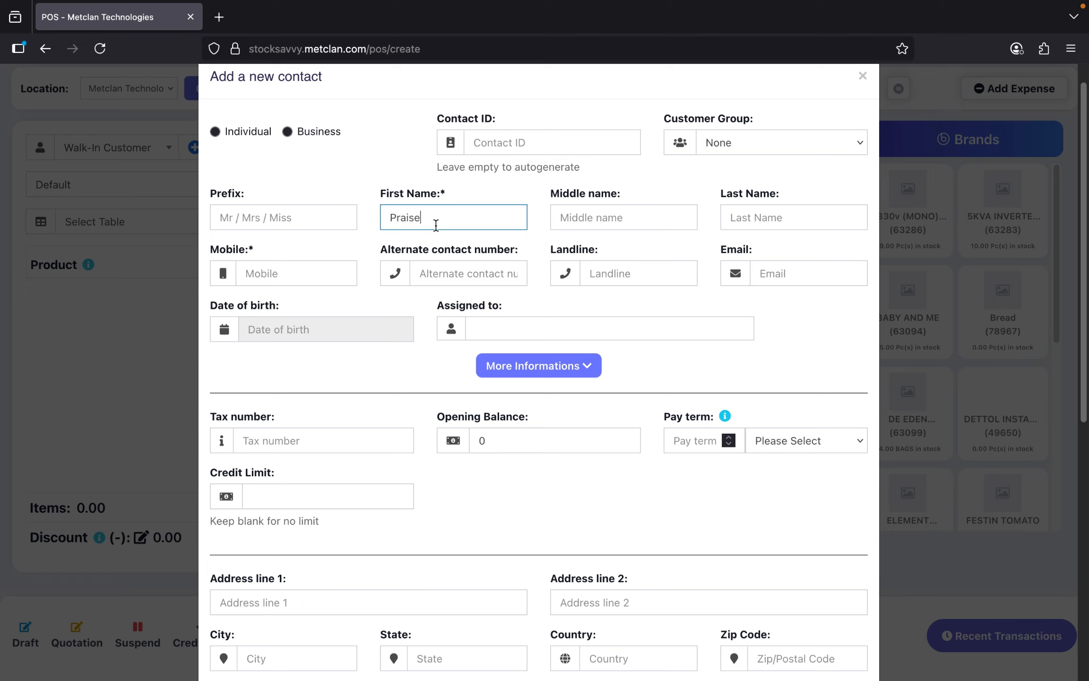
pyautogui.click(598, 218)
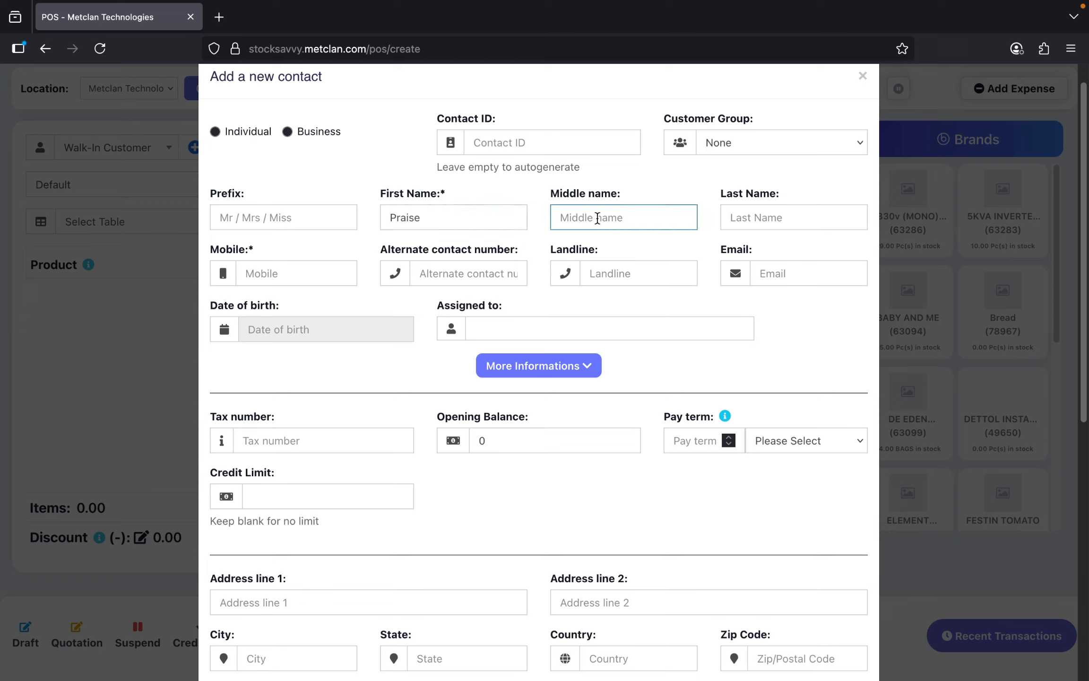
pyautogui.moveTo(605, 219); pyautogui.dragTo(550, 220)
pyautogui.moveTo(427, 221); pyautogui.dragTo(364, 215)
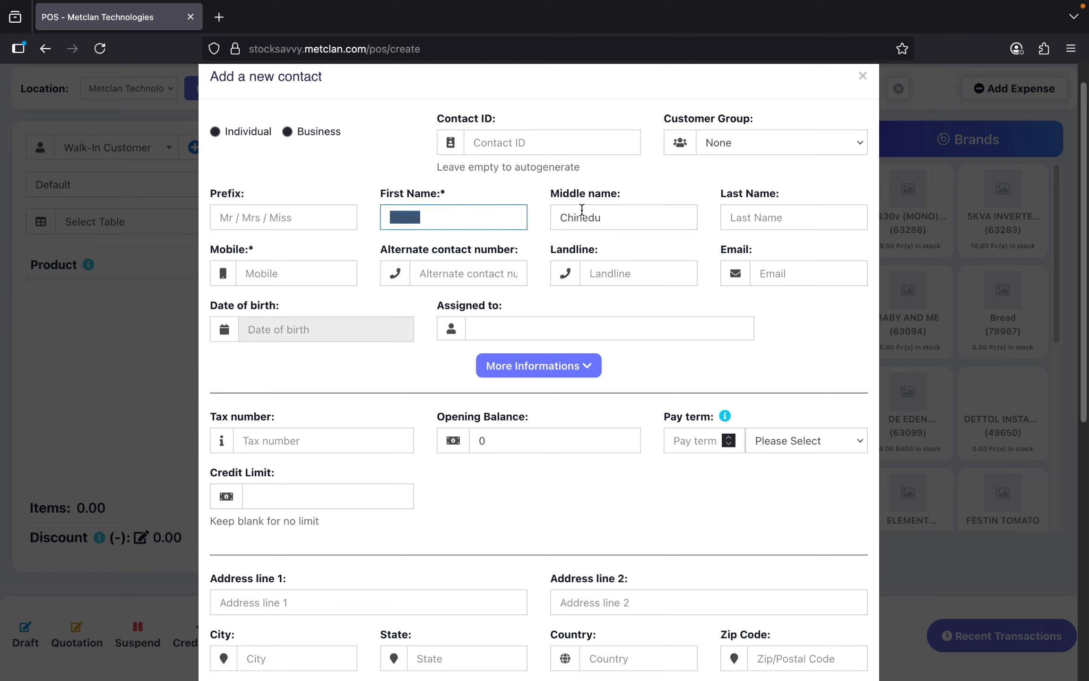
pyautogui.moveTo(623, 216); pyautogui.dragTo(520, 214)
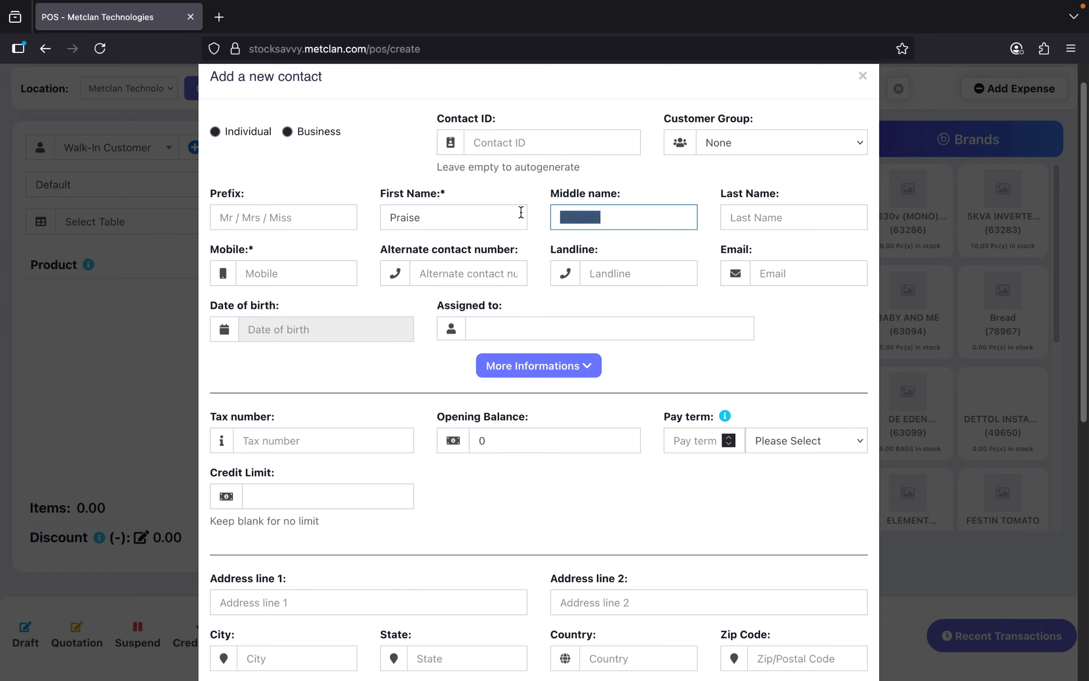
# - Enter the customer's mobile number and save the new contact
pyautogui.click(271, 266)
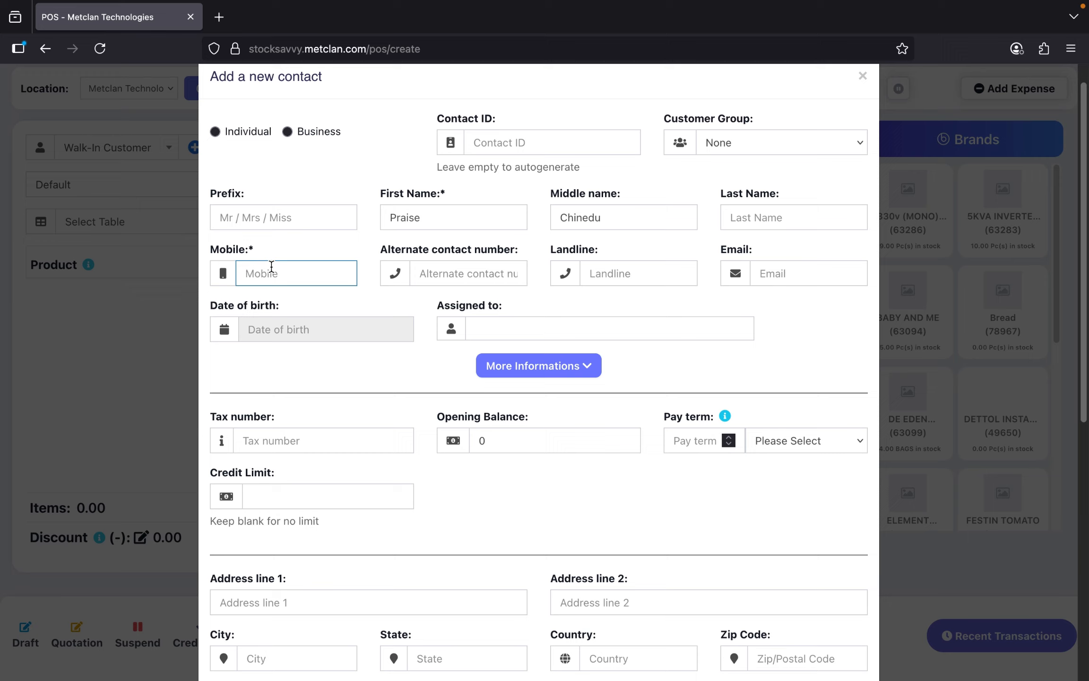
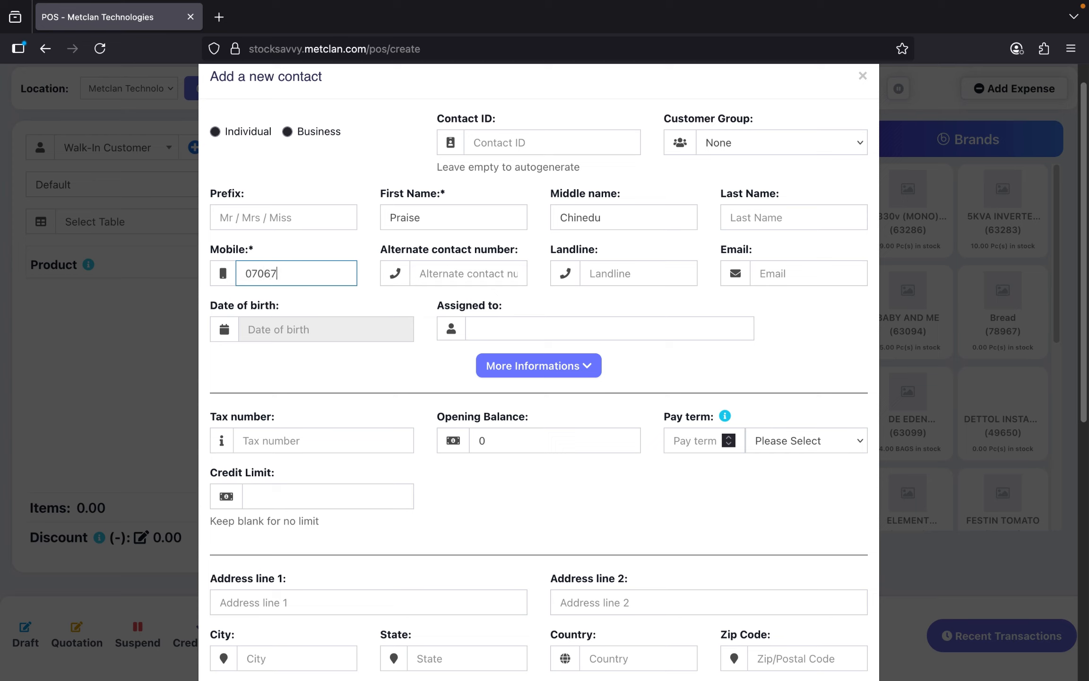
pyautogui.scroll(-10, 542, 397)
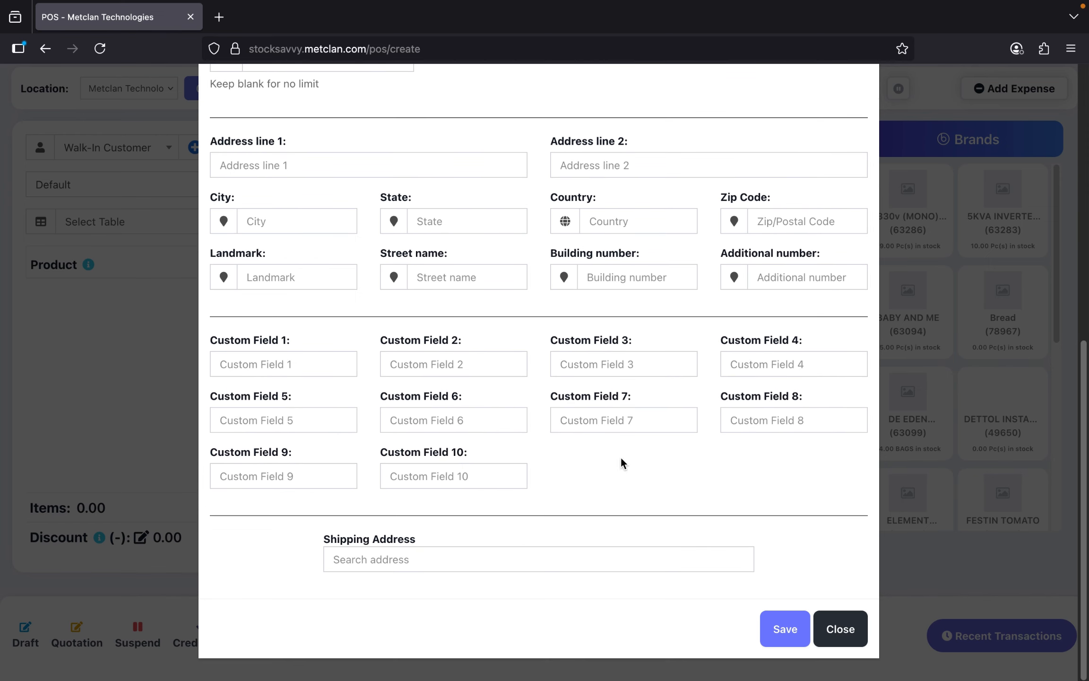
pyautogui.click(765, 630)
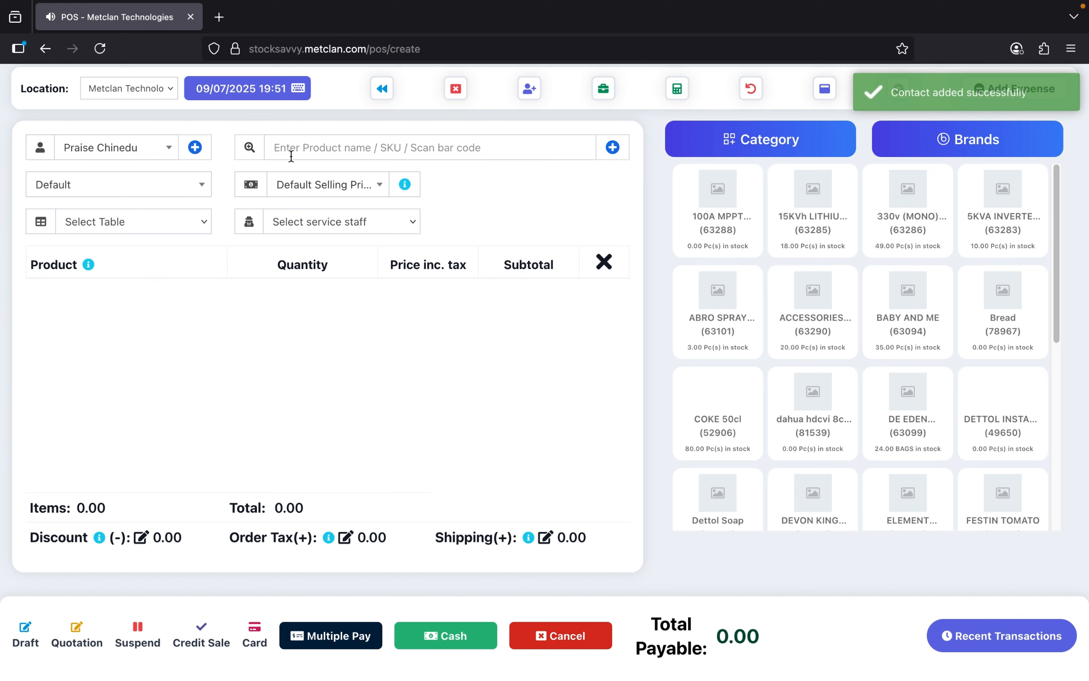
# - Bring up another blank Add a new contact form beside the saved customer
pyautogui.click(195, 148)
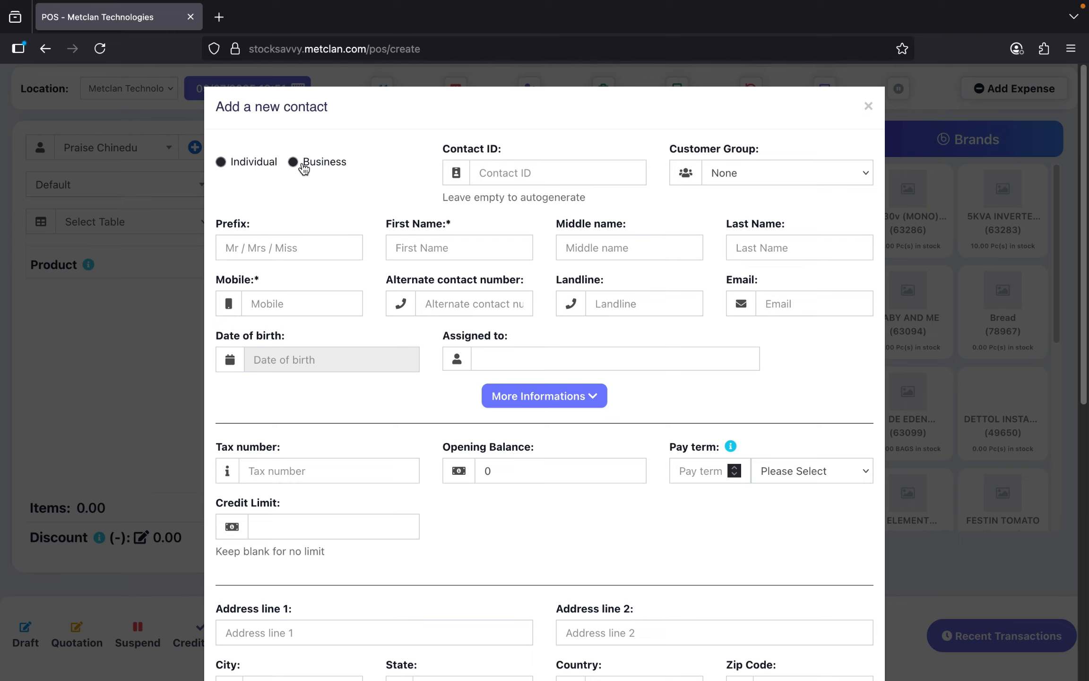
# - Switch the contact type to Business, then close the form without saving
pyautogui.click(296, 164)
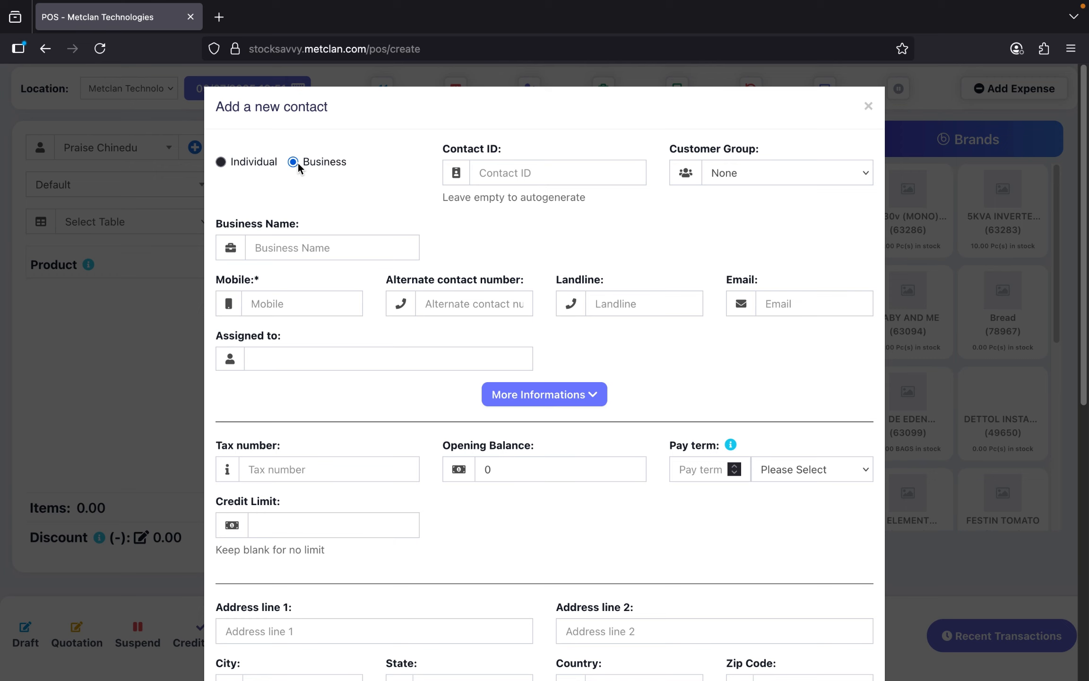
pyautogui.click(288, 247)
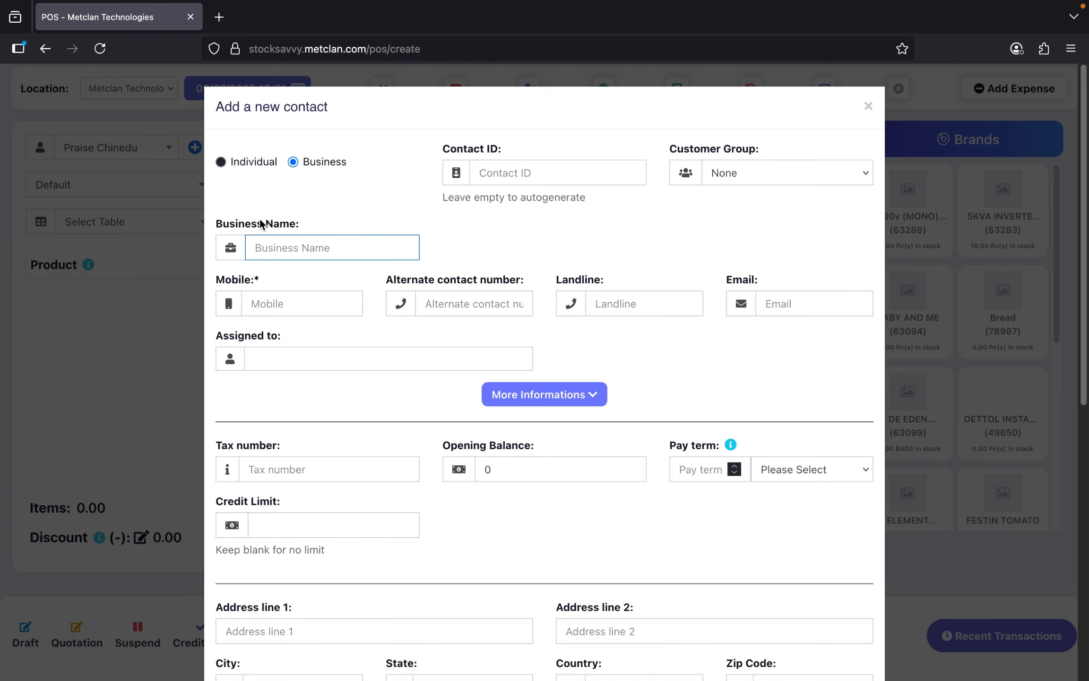
pyautogui.scroll(-5, 301, 238)
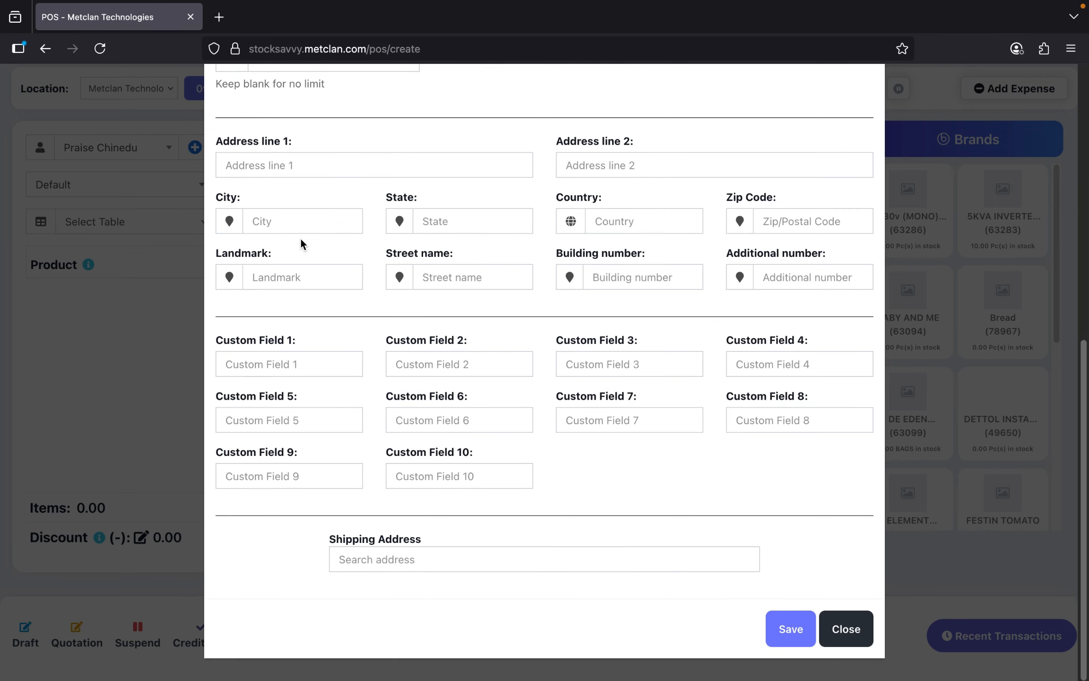
pyautogui.click(847, 628)
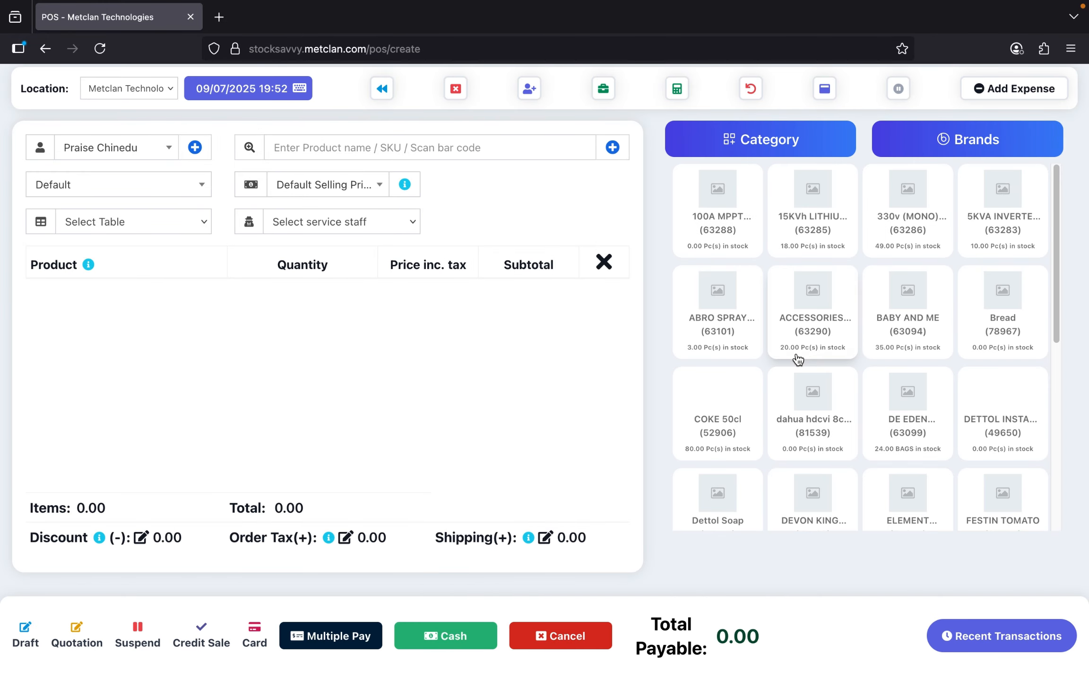
pyautogui.scroll(-3, 729, 358)
pyautogui.scroll(-2, 795, 360)
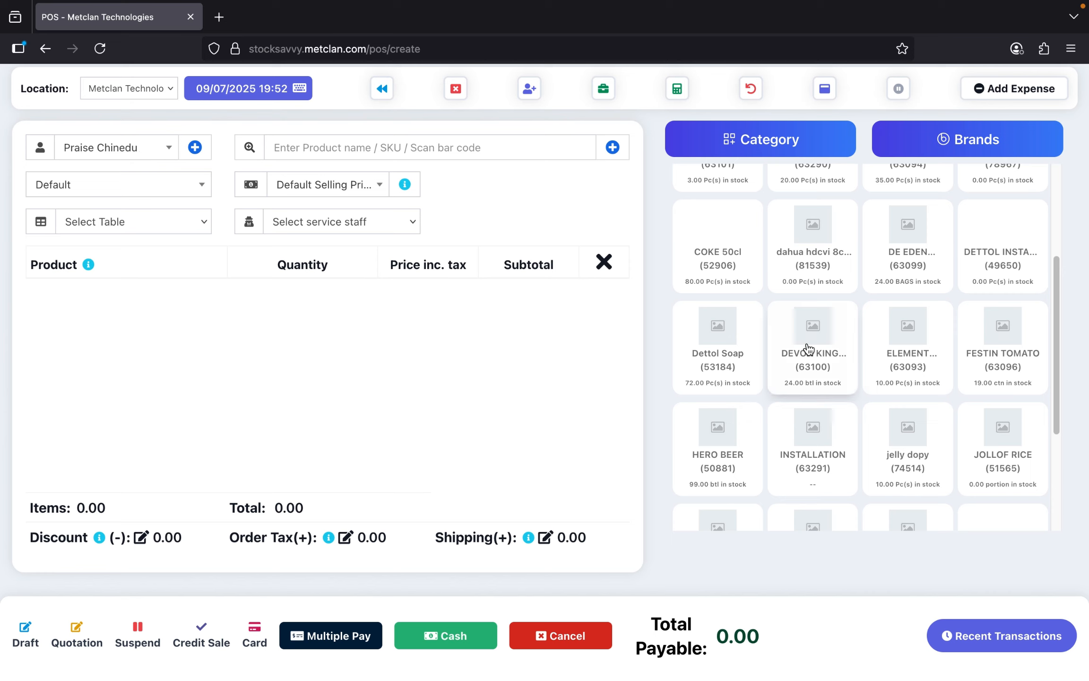
pyautogui.scroll(1, 809, 349)
pyautogui.scroll(-3, 809, 349)
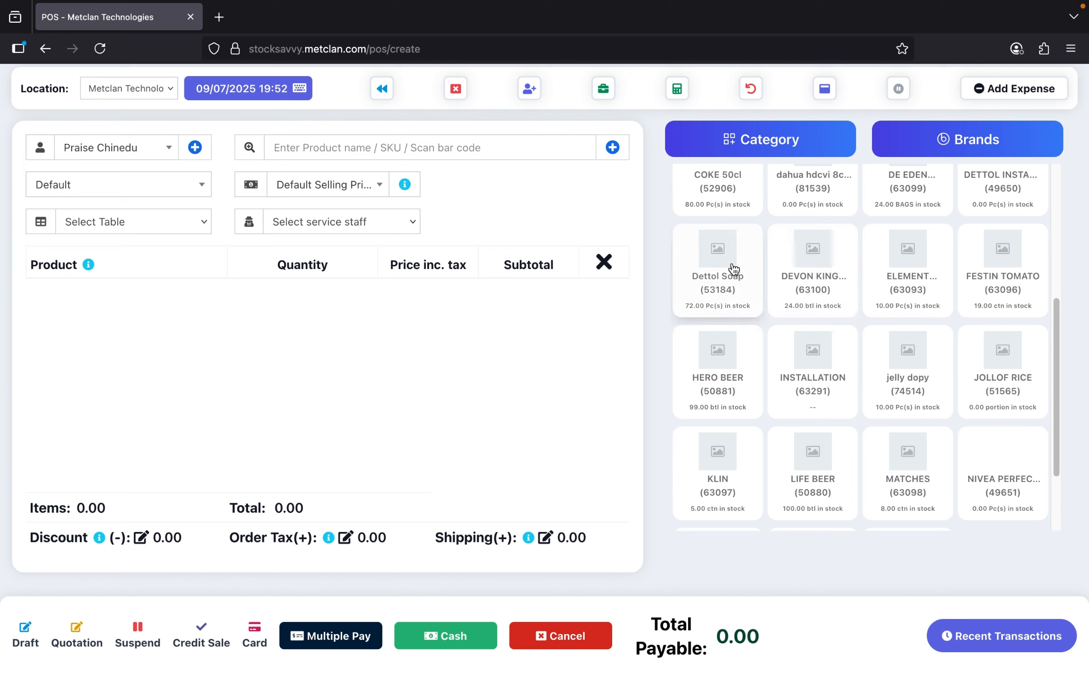
pyautogui.click(411, 142)
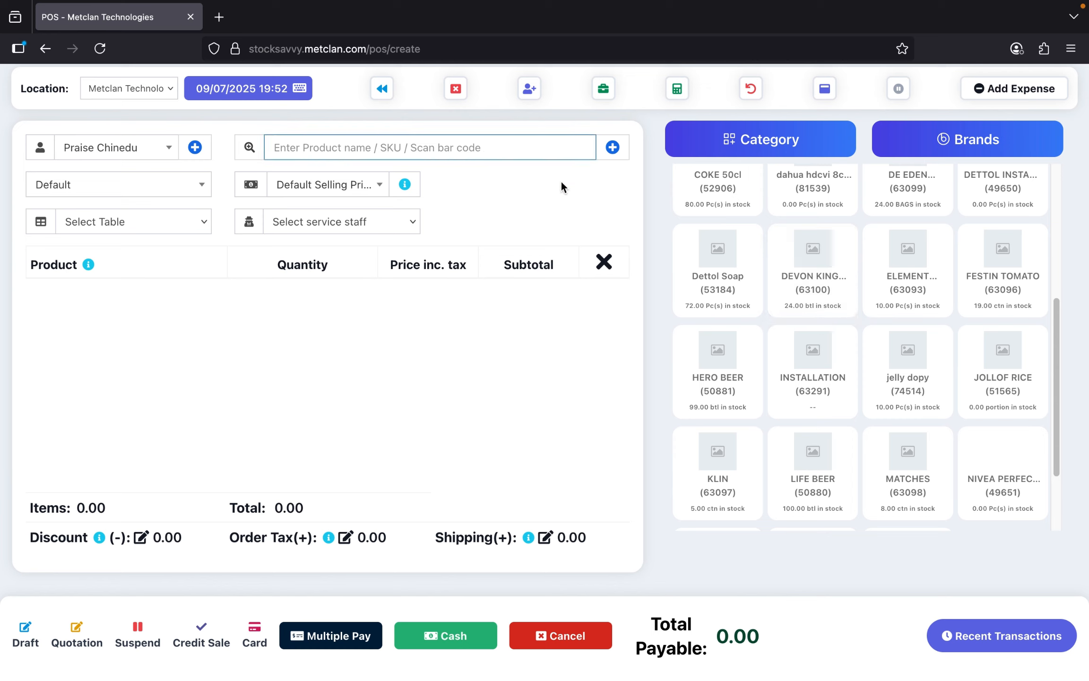
pyautogui.scroll(-3, 821, 360)
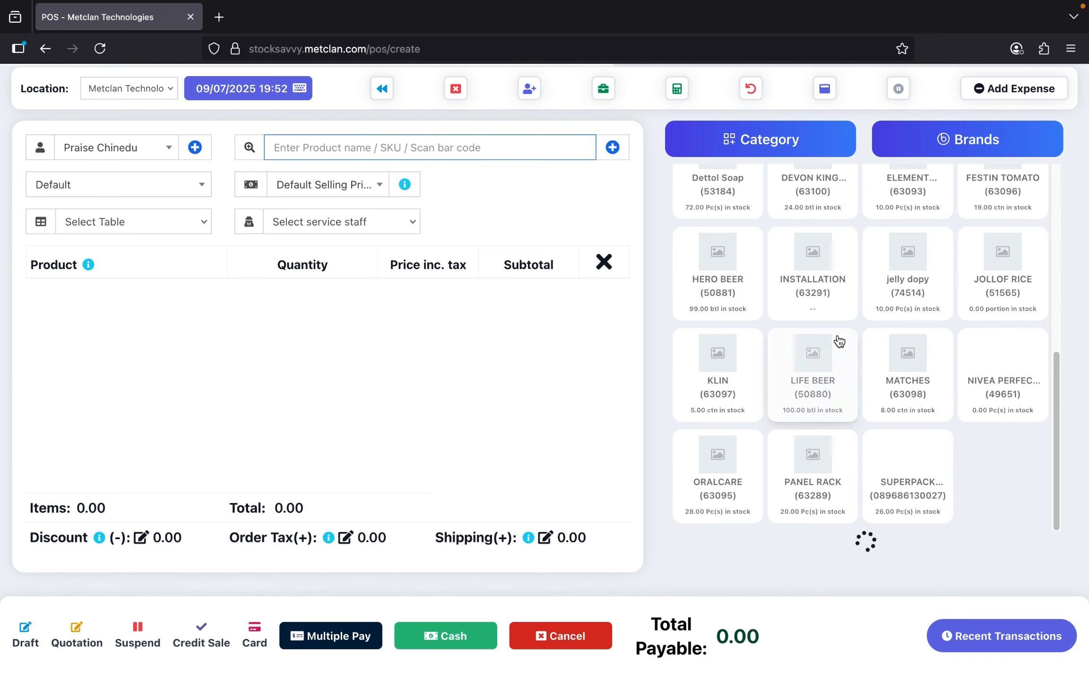
pyautogui.click(990, 375)
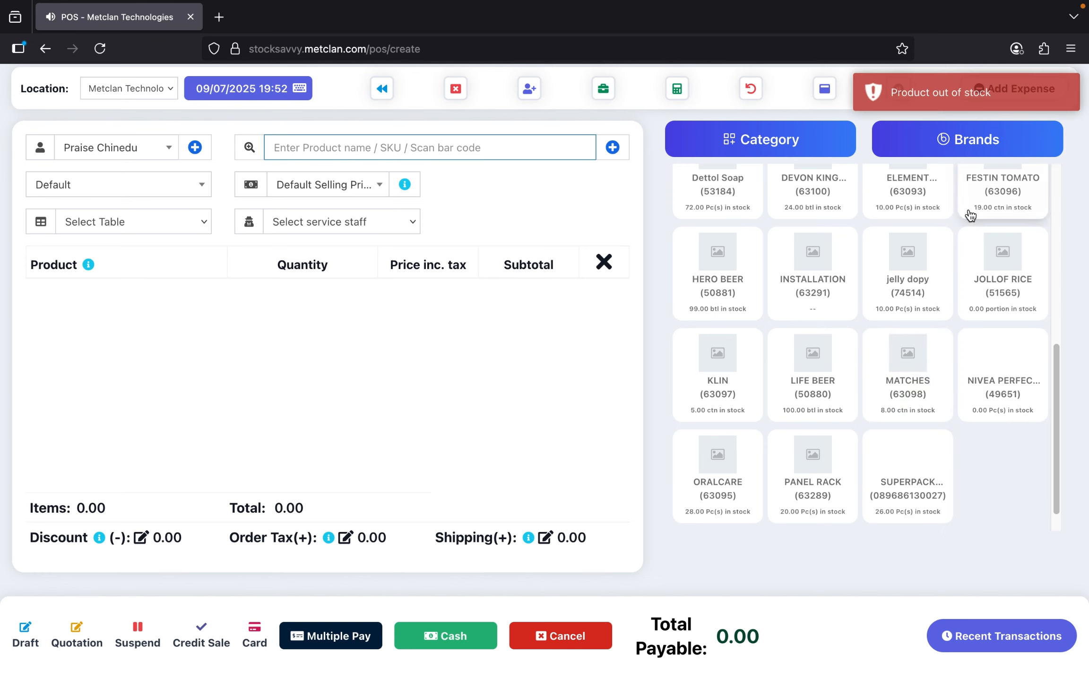
pyautogui.scroll(1, 994, 298)
pyautogui.scroll(2, 998, 293)
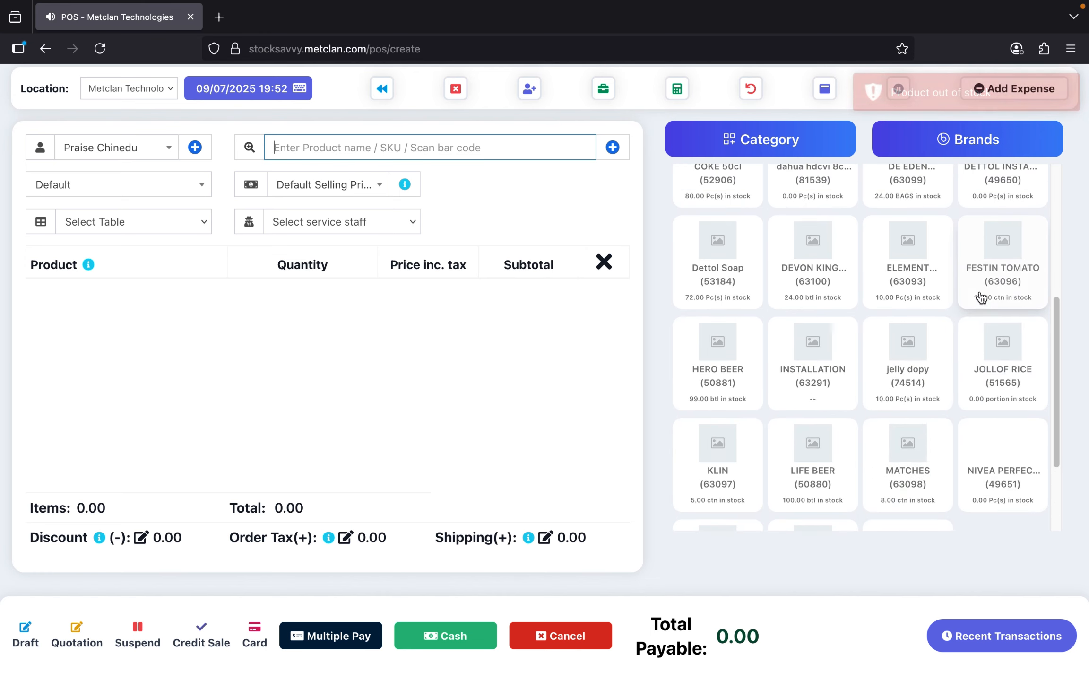
pyautogui.click(1005, 278)
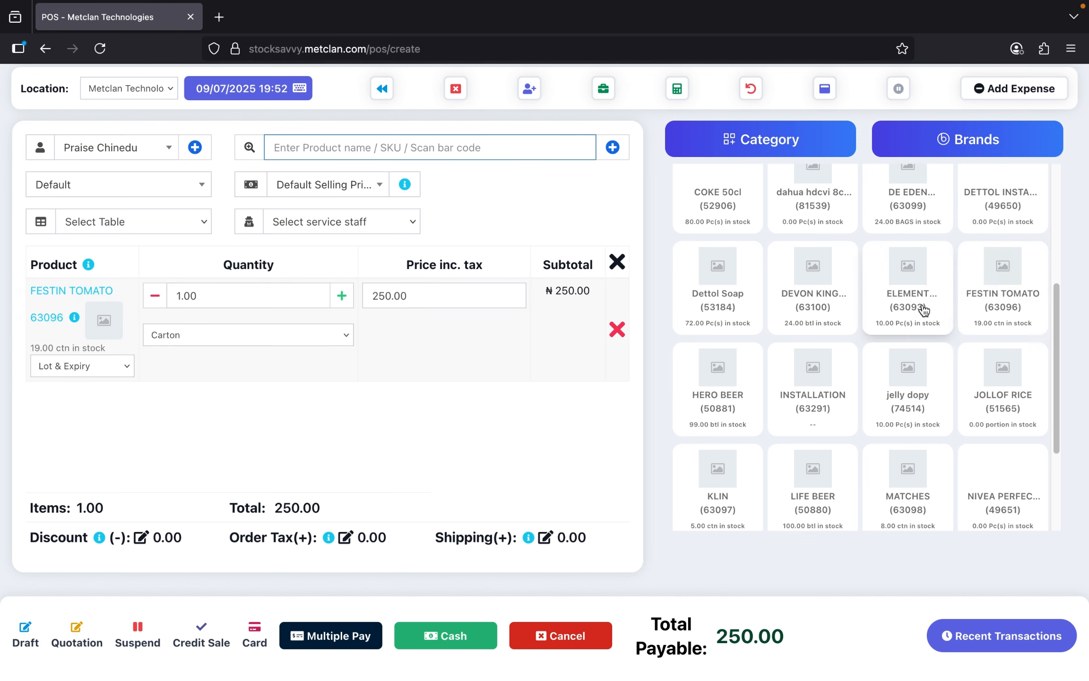
pyautogui.scroll(1, 814, 301)
pyautogui.scroll(2, 792, 285)
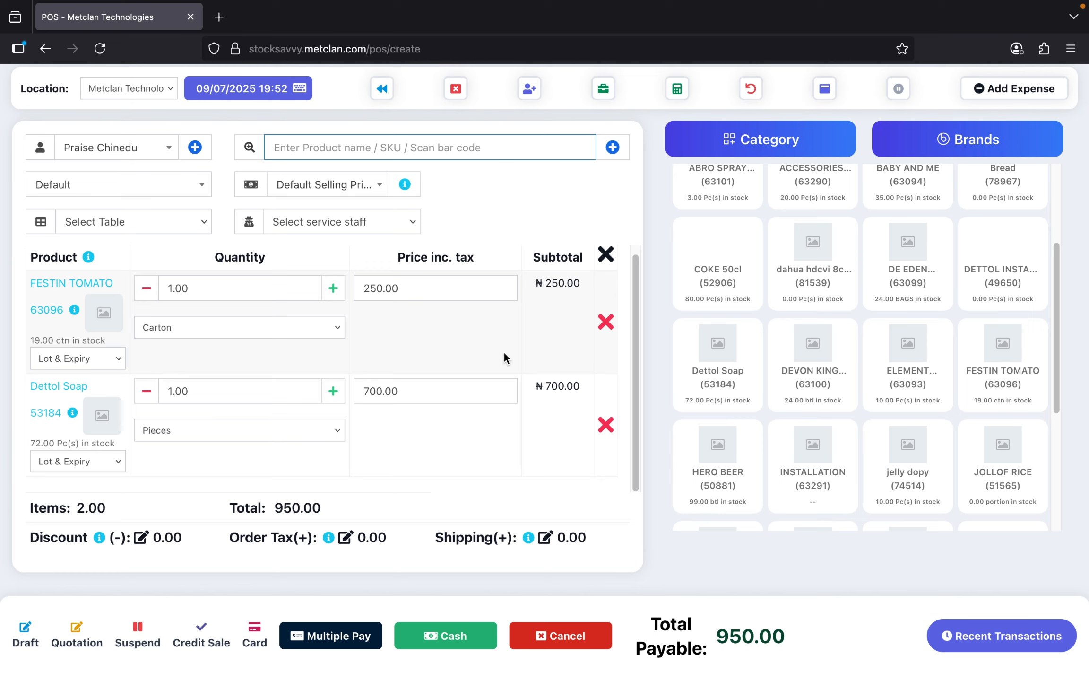
pyautogui.scroll(1, 503, 355)
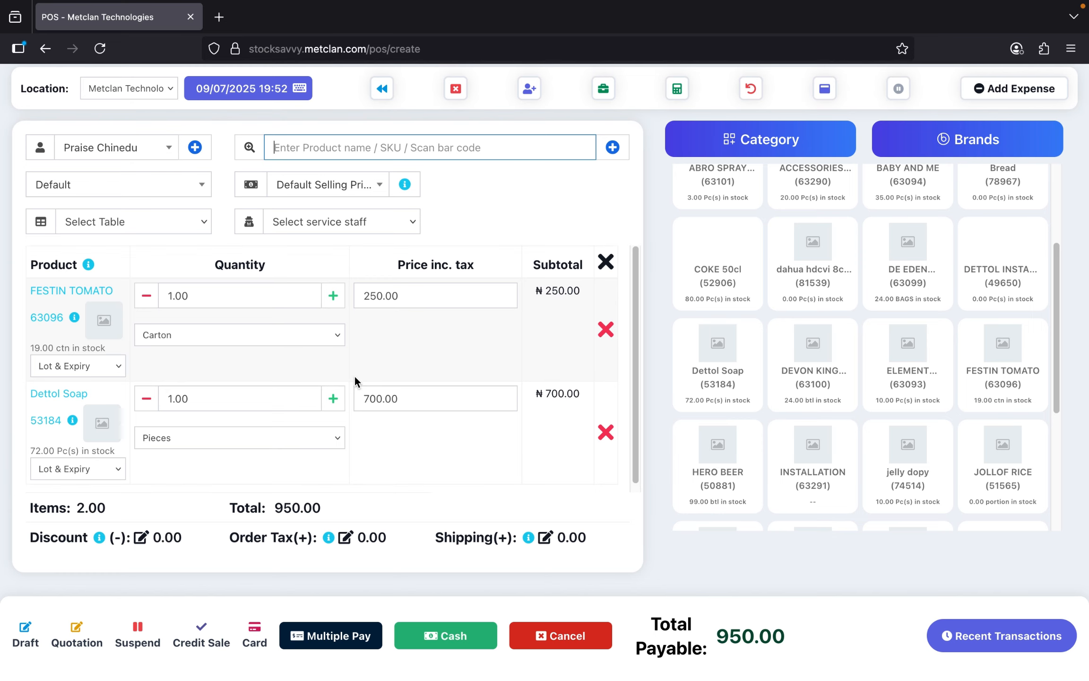
pyautogui.scroll(-1, 354, 355)
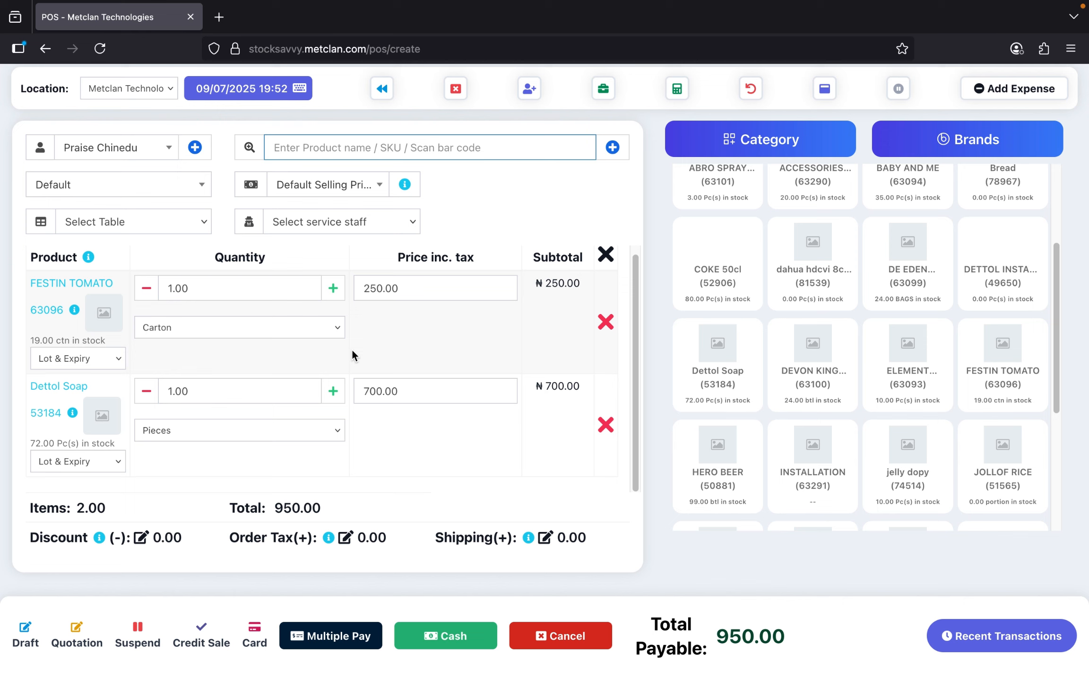
pyautogui.scroll(3, 822, 303)
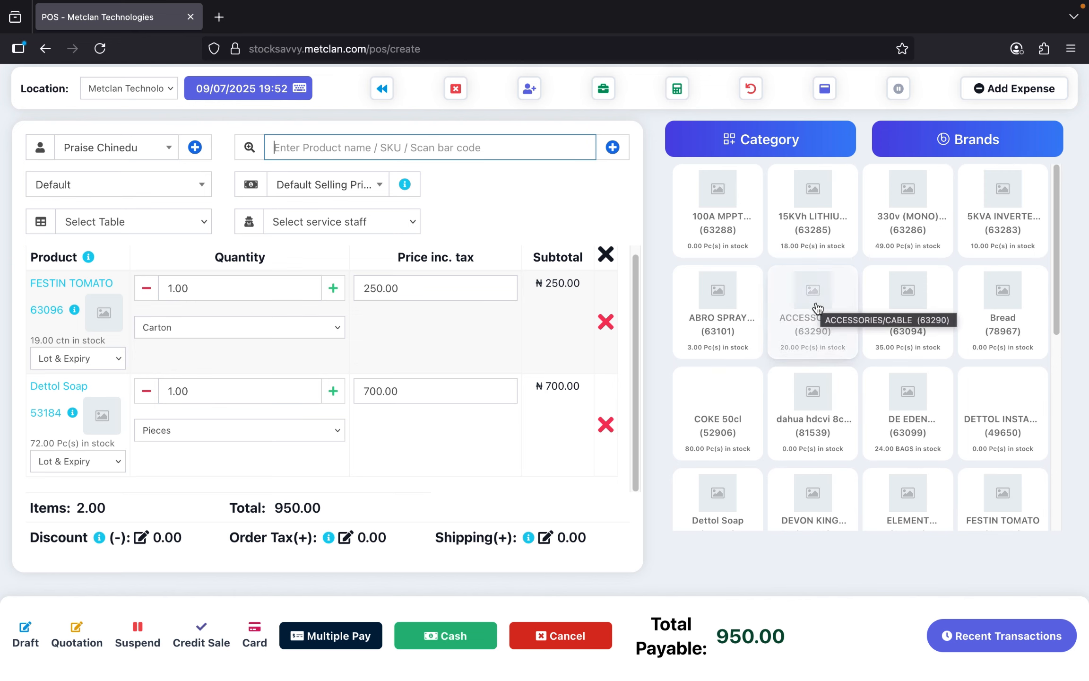
pyautogui.click(926, 295)
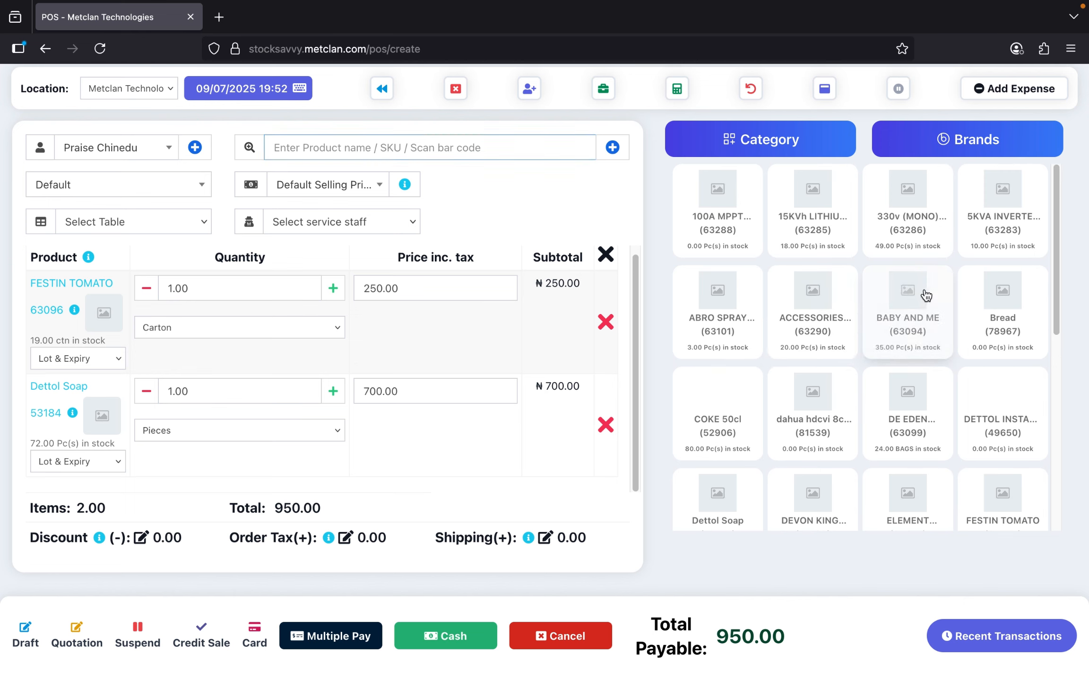
pyautogui.click(333, 391)
pyautogui.click(334, 391)
pyautogui.click(333, 390)
pyautogui.click(333, 391)
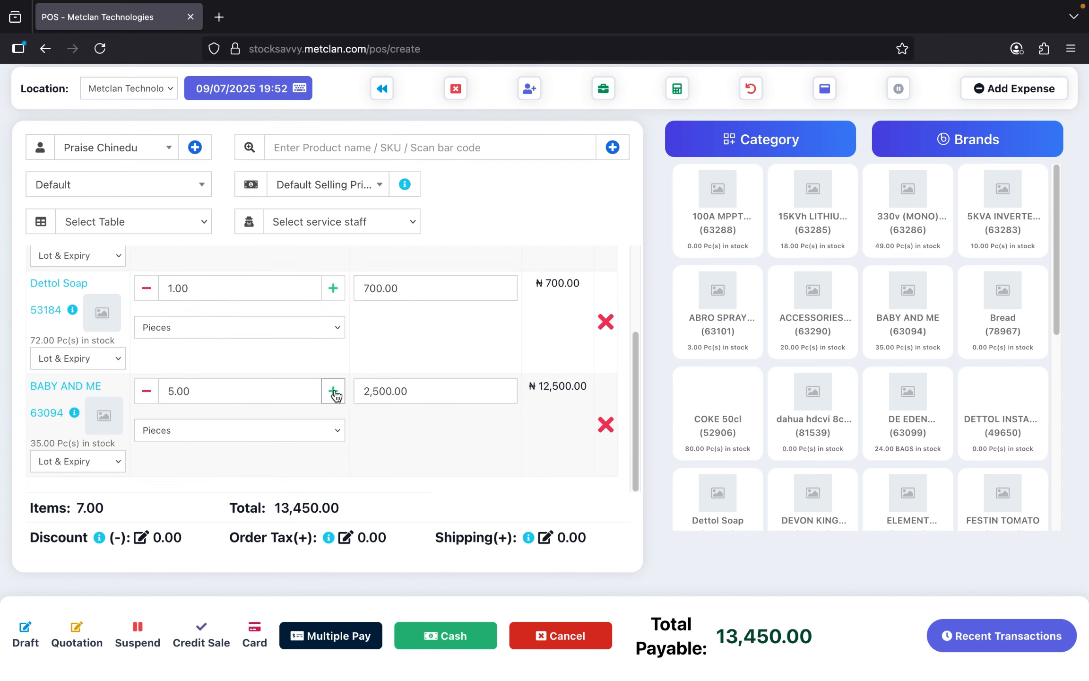
pyautogui.click(333, 391)
pyautogui.click(333, 390)
pyautogui.scroll(3, 428, 327)
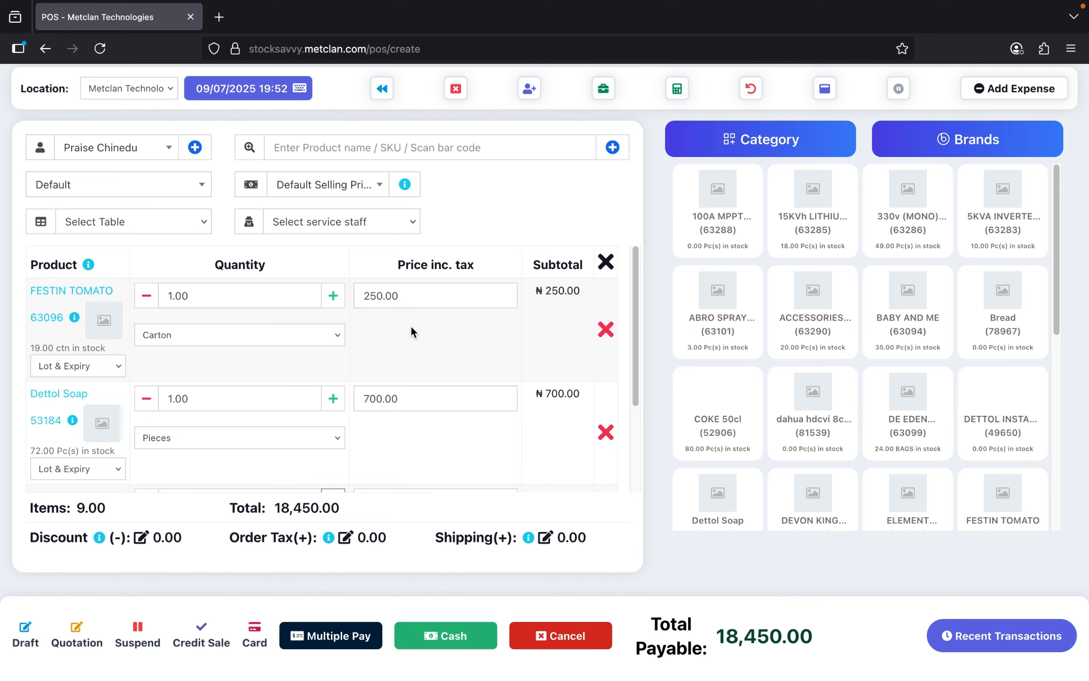
pyautogui.scroll(-3, 403, 328)
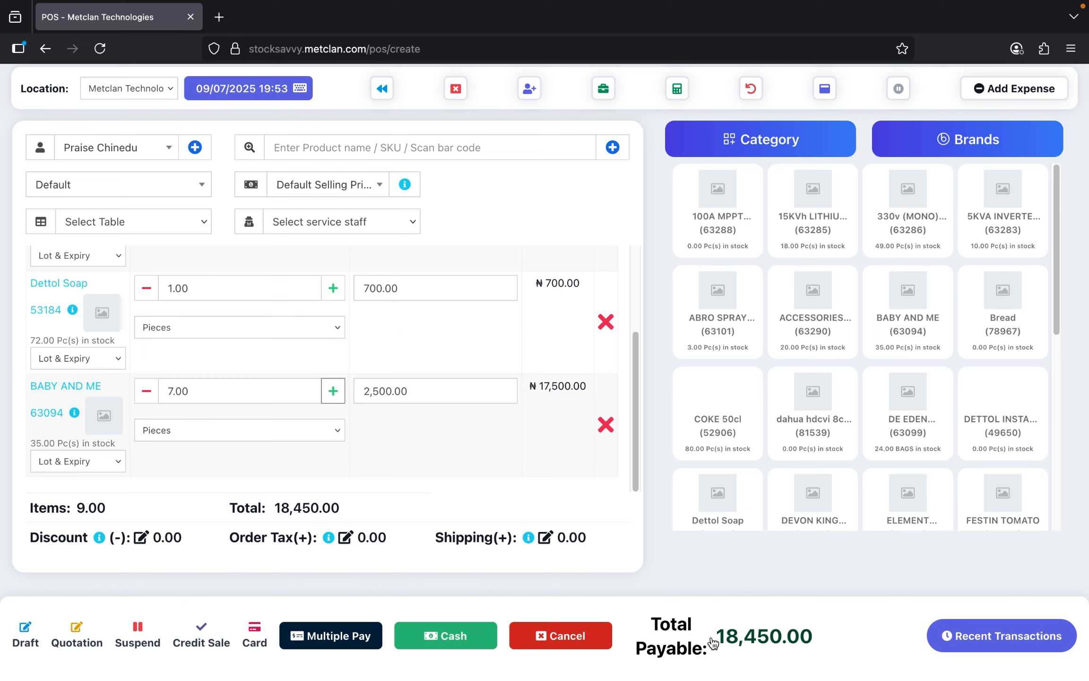
pyautogui.moveTo(713, 638); pyautogui.dragTo(814, 636)
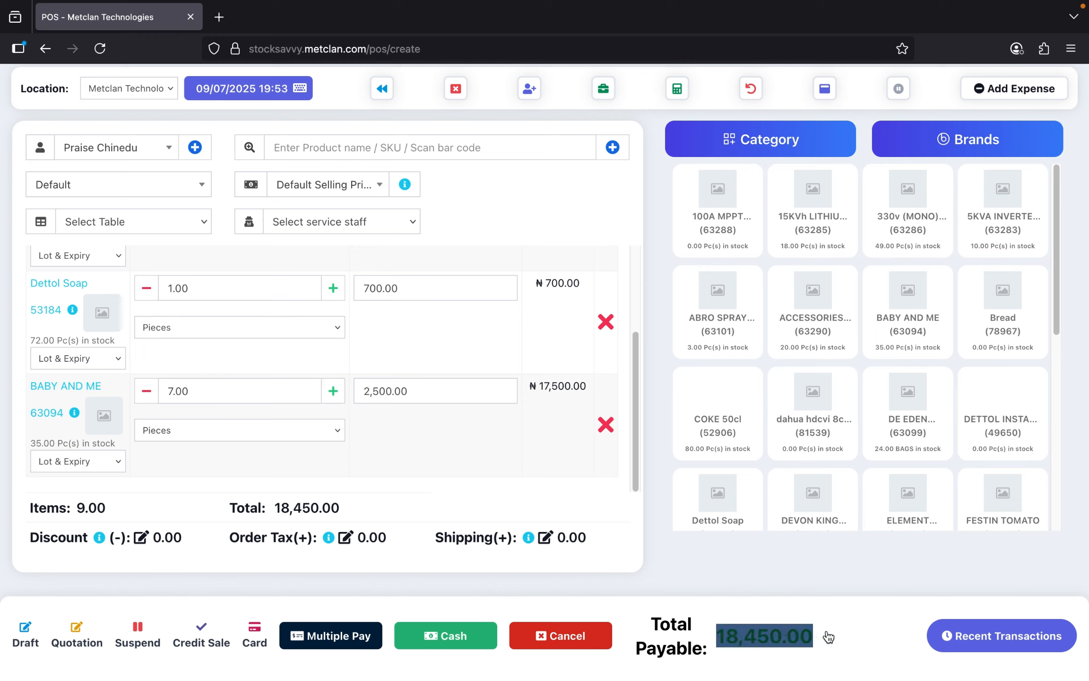
# - Open the Payment window for the 18,450.00 sale via Multiple Pay
pyautogui.click(828, 636)
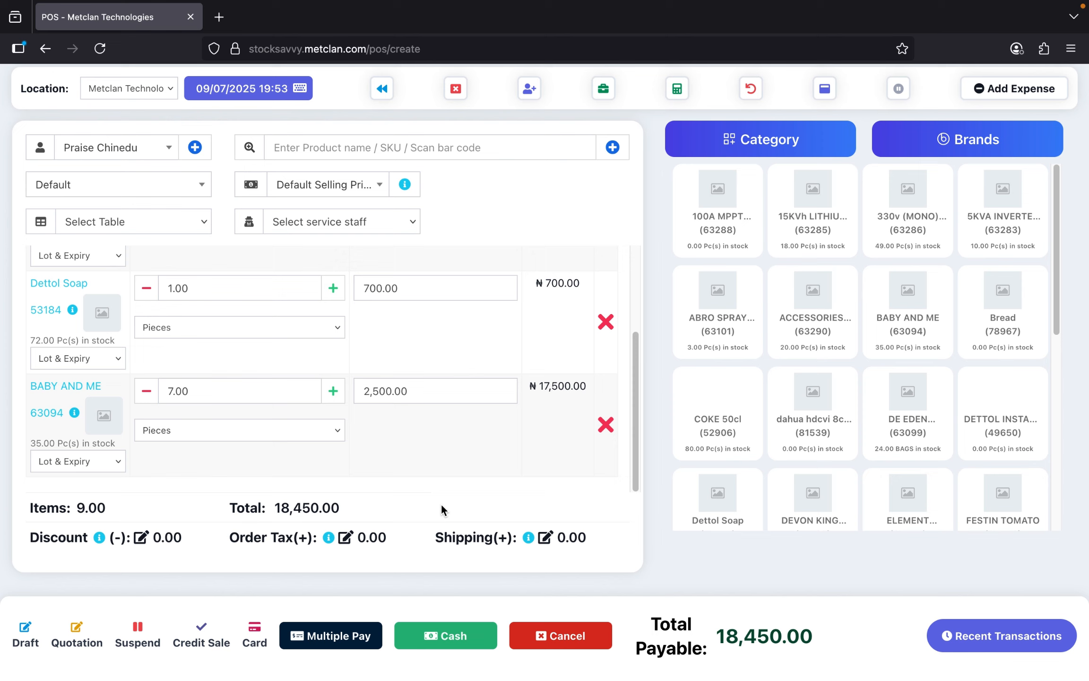
pyautogui.click(343, 646)
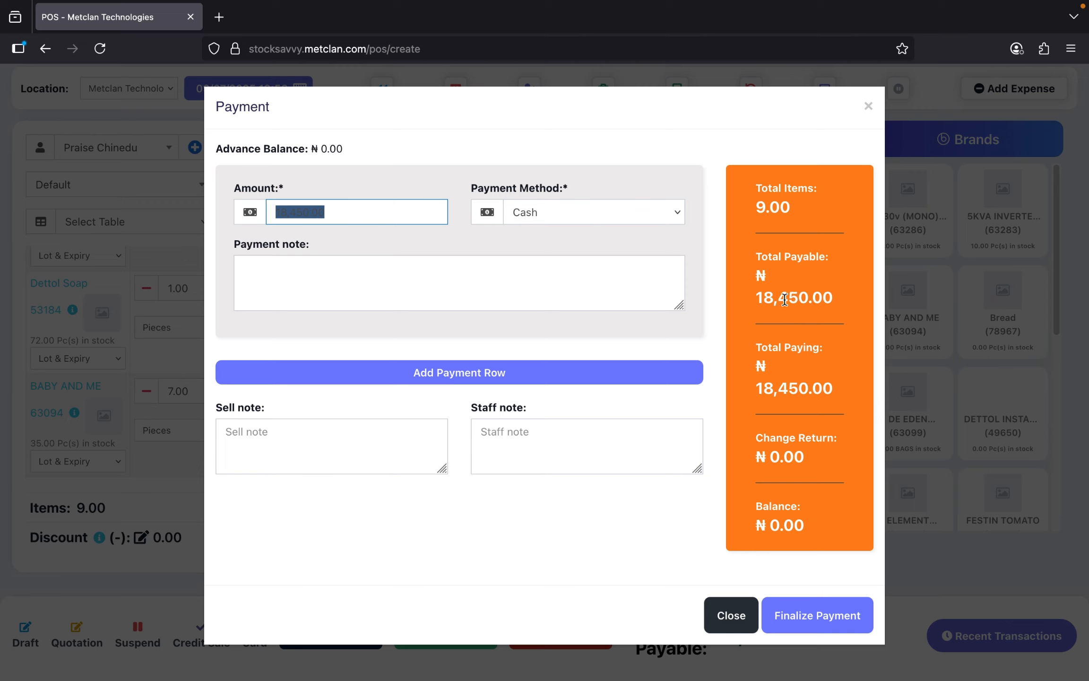
# - Replace the 18,450.00 payment amount with 8000 in the Payment dialog
pyautogui.moveTo(788, 298); pyautogui.dragTo(828, 301)
pyautogui.click(828, 300)
pyautogui.doubleClick(351, 215)
pyautogui.moveTo(758, 301); pyautogui.dragTo(833, 298)
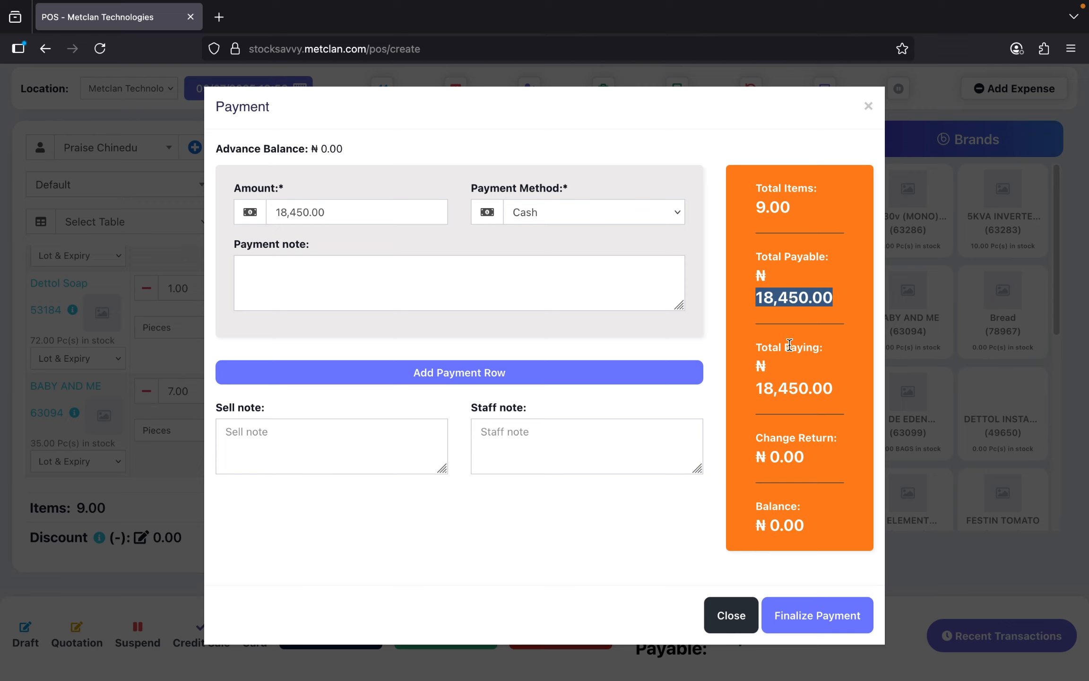
pyautogui.moveTo(789, 347); pyautogui.dragTo(828, 346)
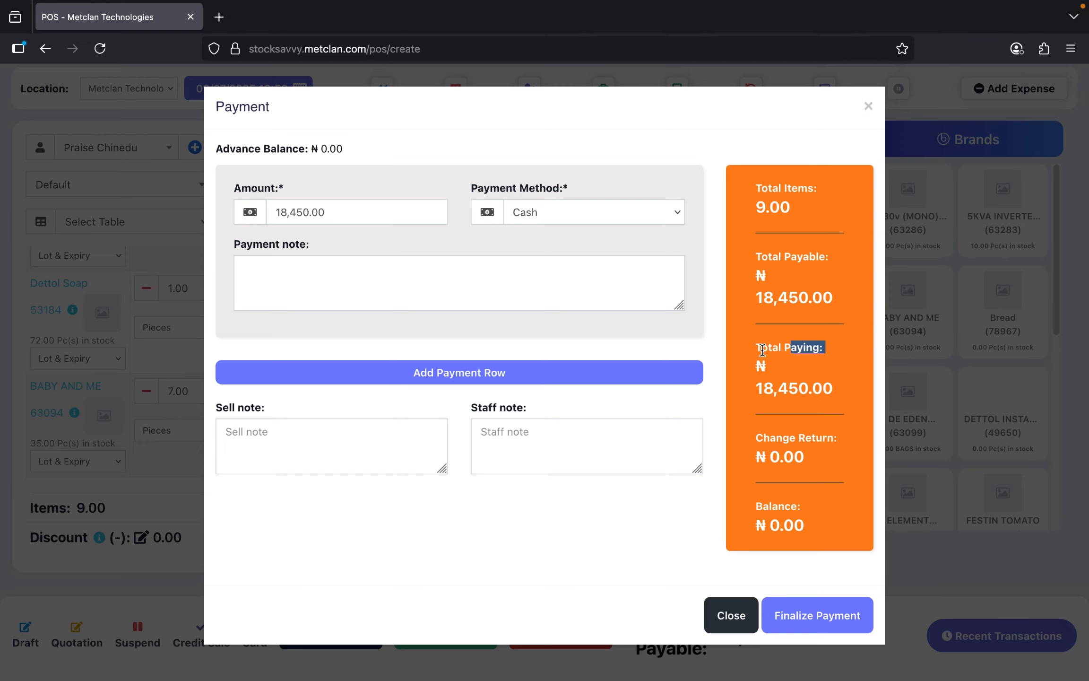
pyautogui.moveTo(761, 347); pyautogui.dragTo(819, 346)
pyautogui.click(324, 212)
pyautogui.moveTo(292, 208); pyautogui.dragTo(229, 201)
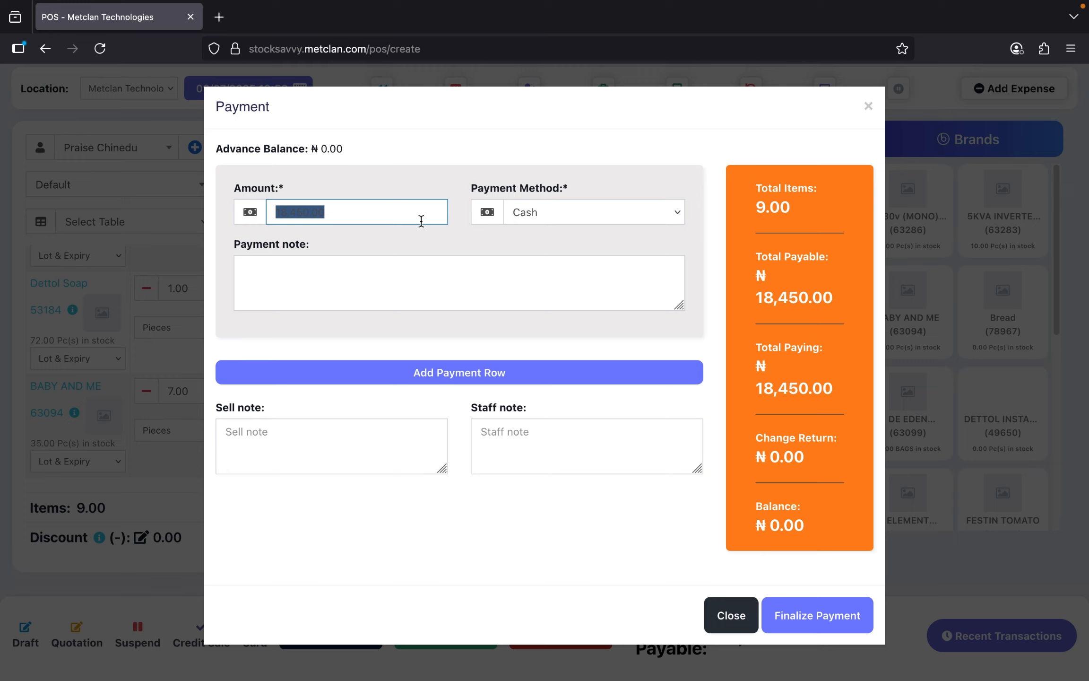
pyautogui.write('8')
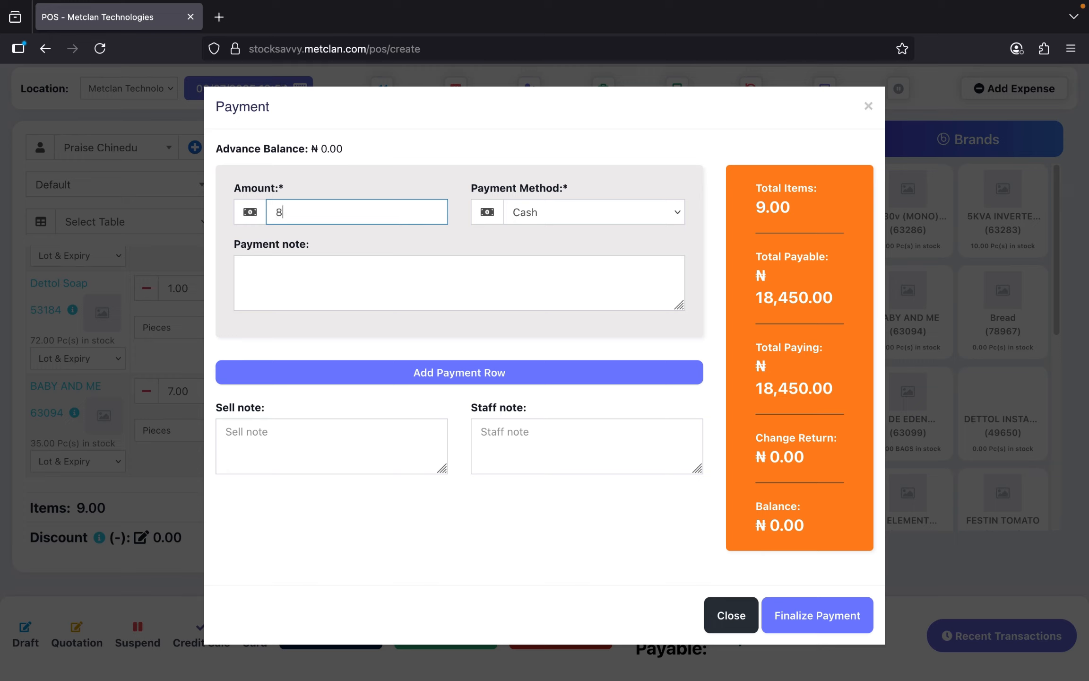
pyautogui.write('000')
# - Apply the 8,000.00 payment and check the 10,450.00 outstanding balance
pyautogui.click(656, 504)
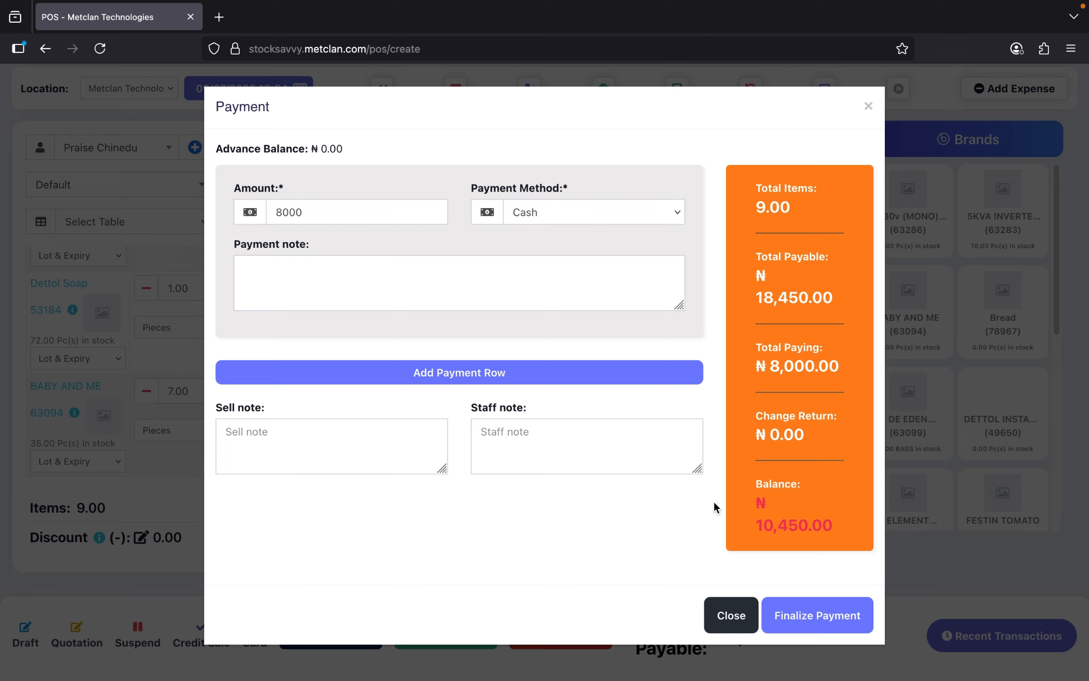
pyautogui.moveTo(754, 487); pyautogui.dragTo(803, 487)
pyautogui.moveTo(762, 527); pyautogui.dragTo(822, 529)
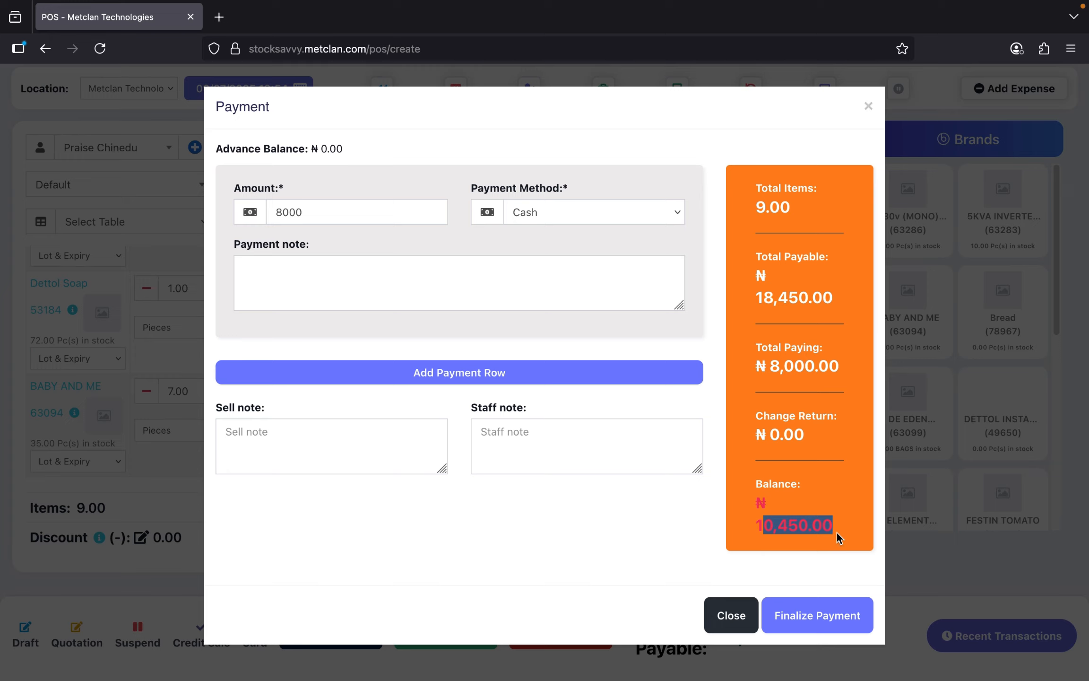
pyautogui.moveTo(756, 529); pyautogui.dragTo(844, 525)
pyautogui.click(551, 276)
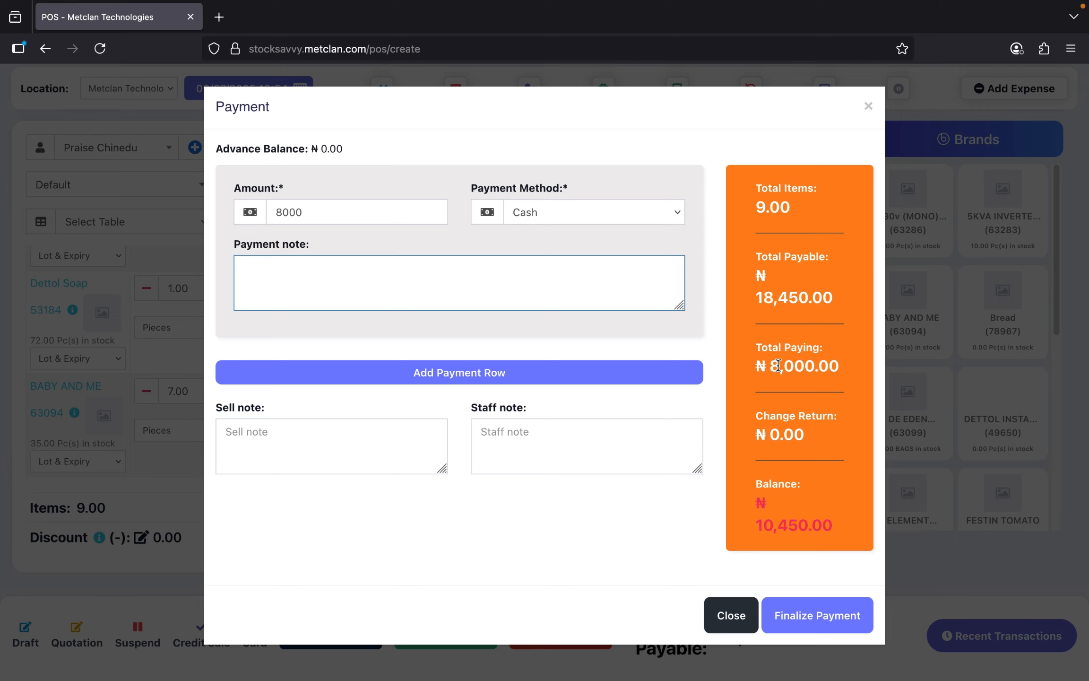
pyautogui.moveTo(769, 366); pyautogui.dragTo(819, 371)
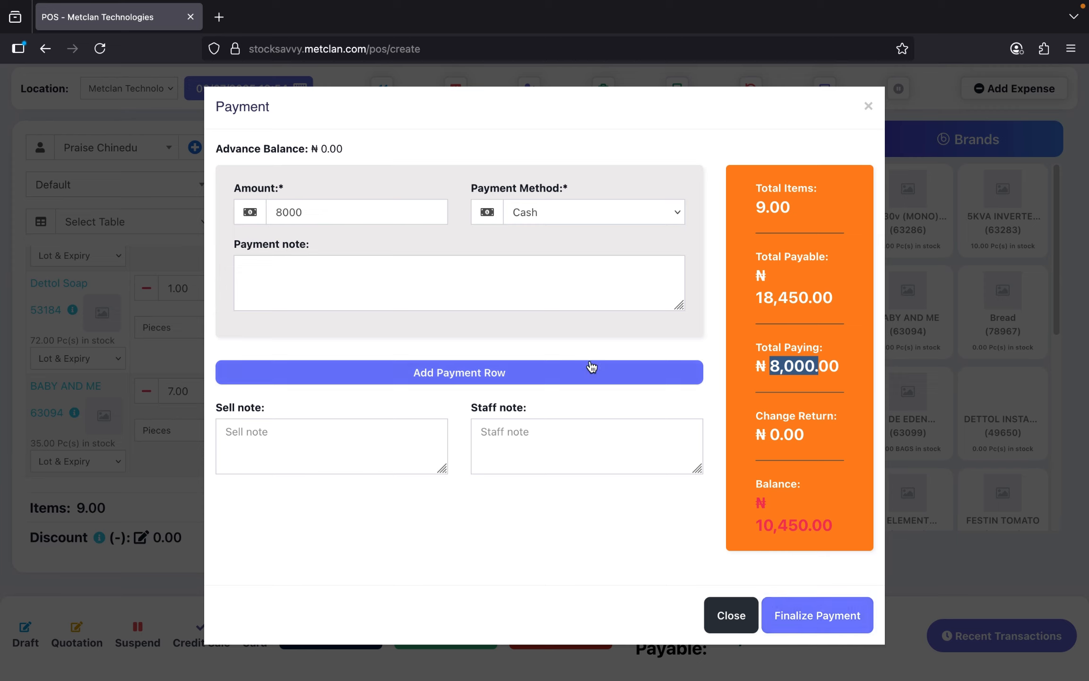
# - Set the payment method to OPAY
pyautogui.click(567, 212)
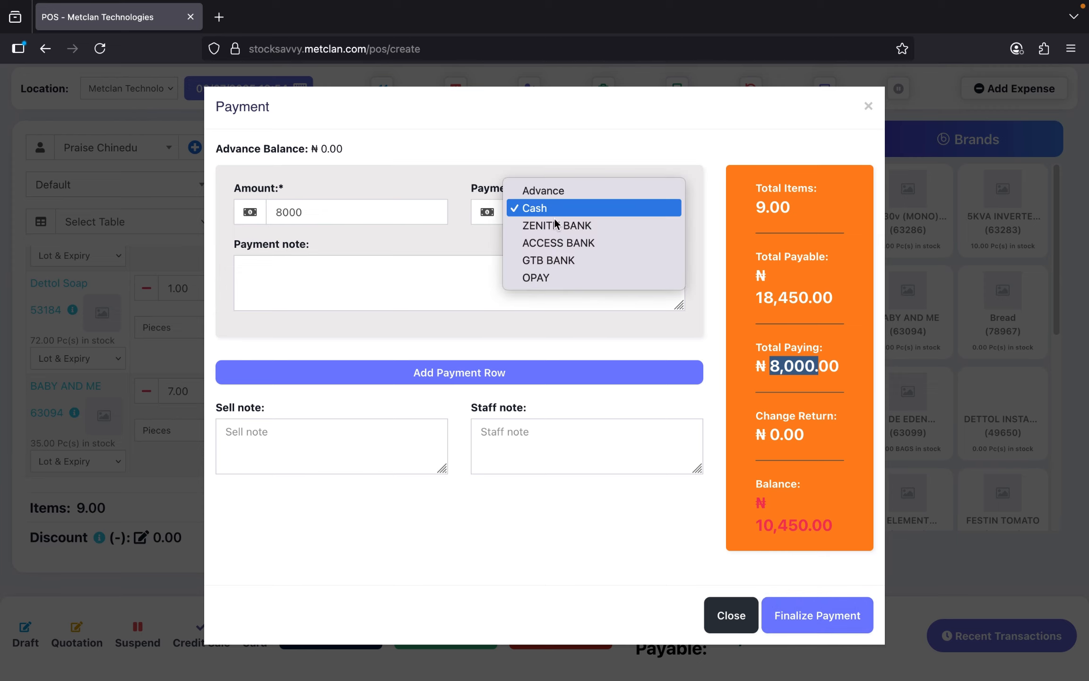
pyautogui.click(561, 277)
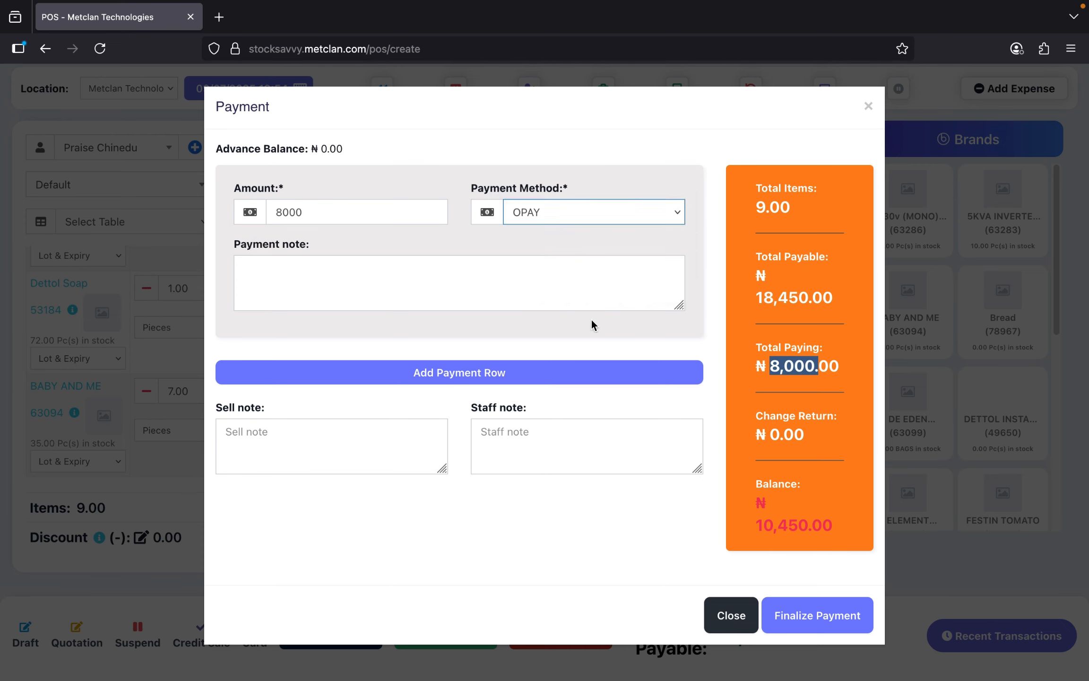
pyautogui.click(565, 264)
# - Finalize the payment as invoice 0044 and cancel the print preview without printing
pyautogui.click(810, 618)
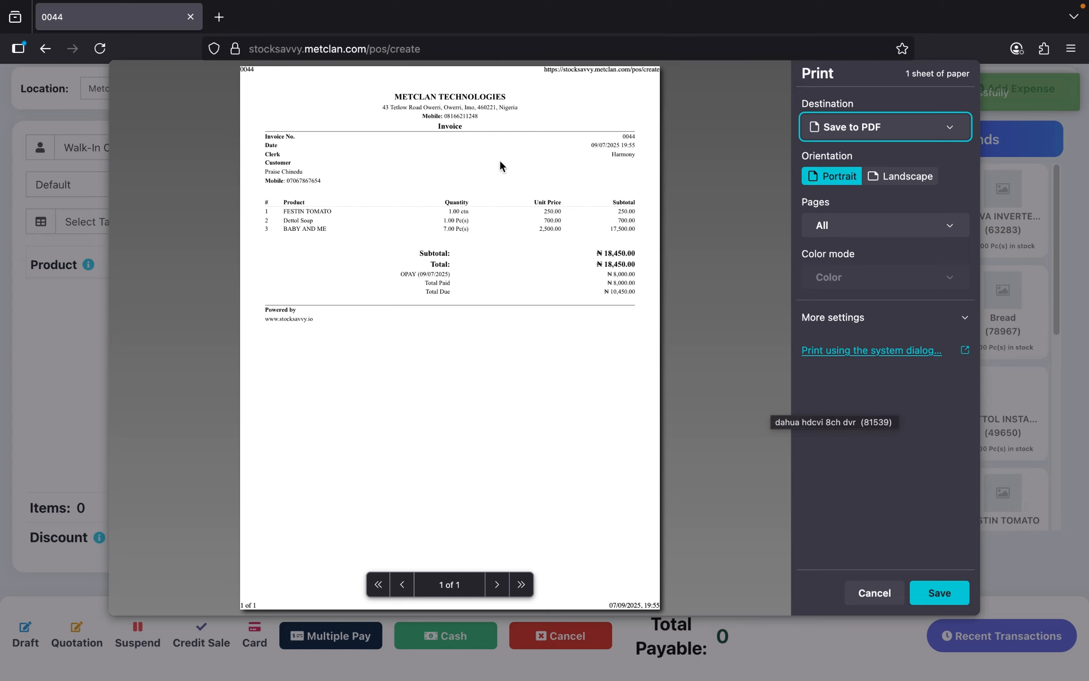
pyautogui.click(583, 230)
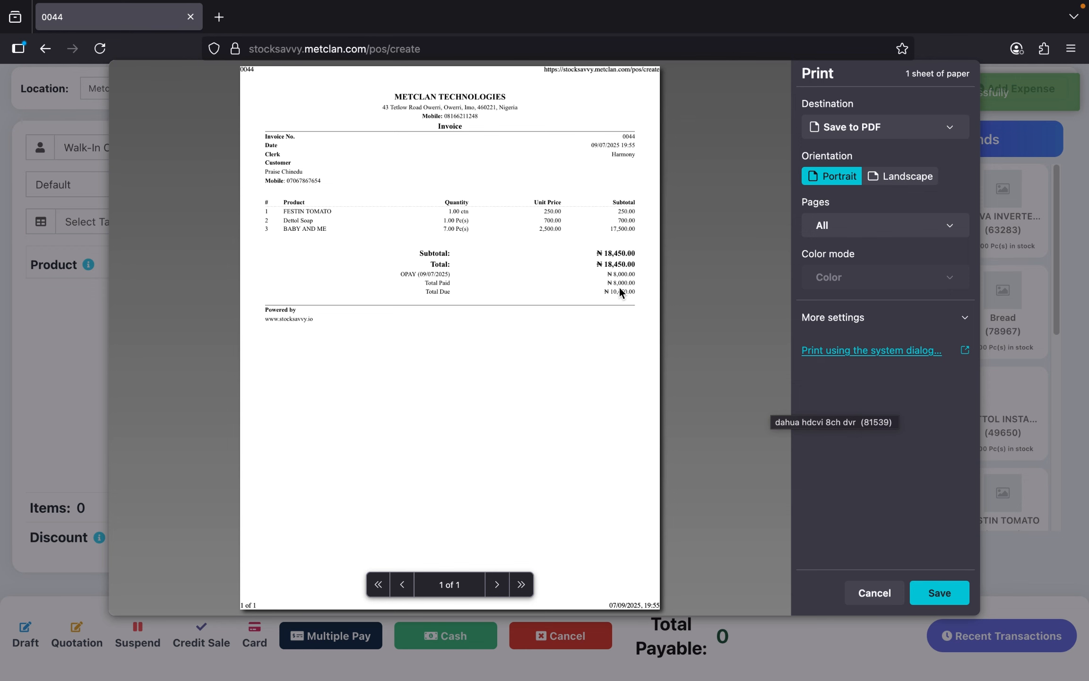
pyautogui.click(874, 593)
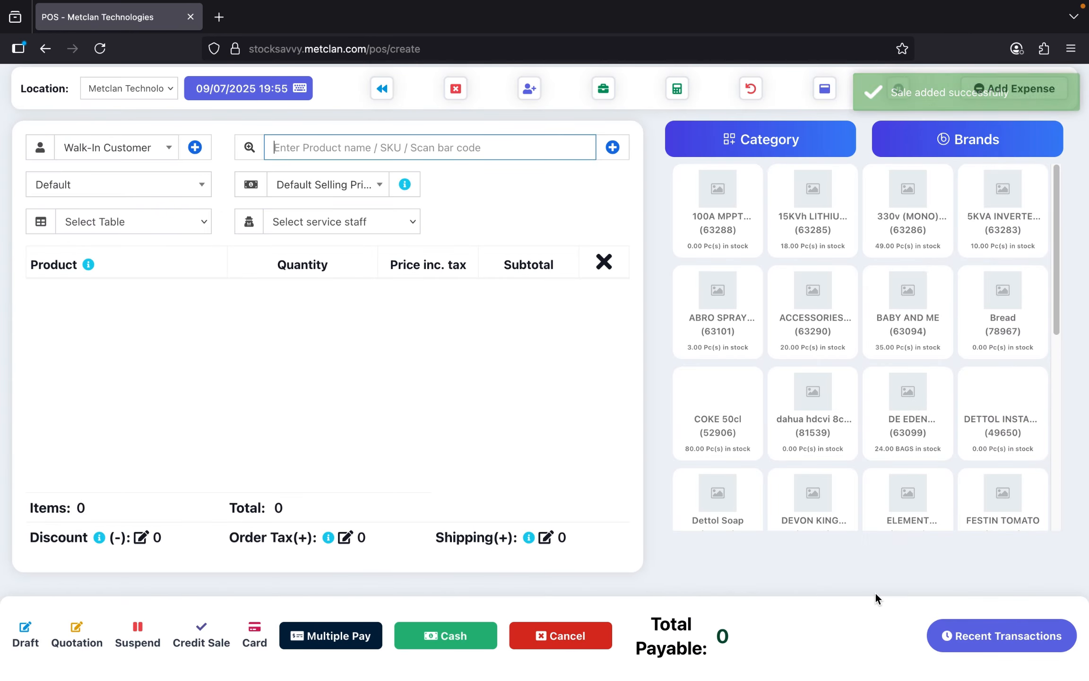
# - Go to List POS and scroll the sales table to find invoice 0044 marked Partial via OPAY
pyautogui.click(381, 89)
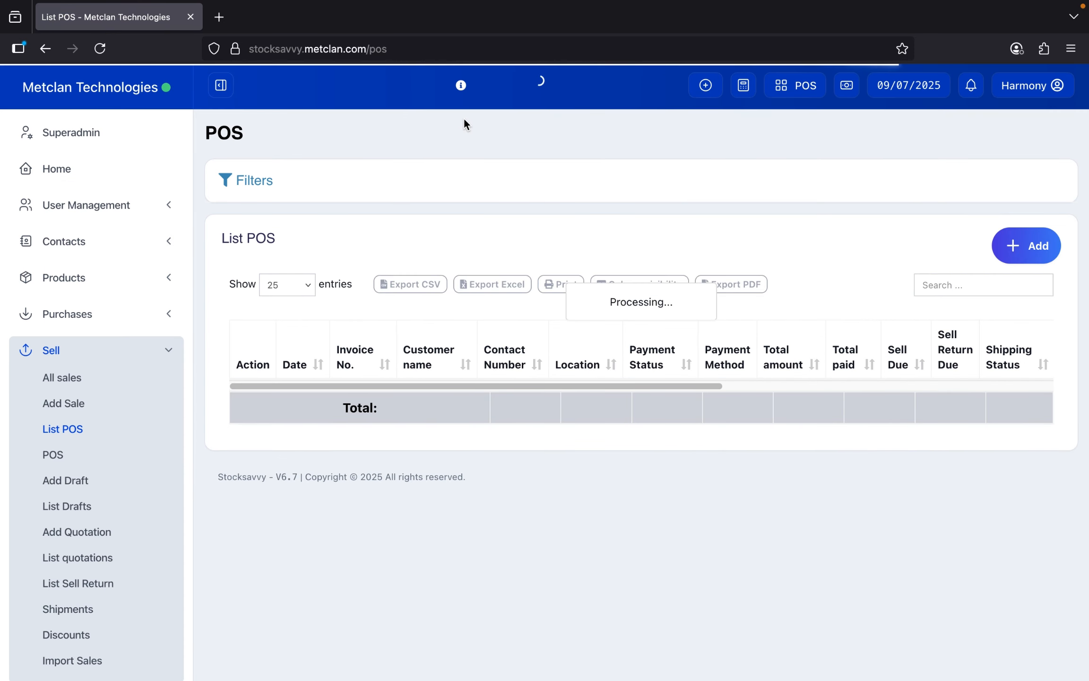
pyautogui.scroll(-5, 627, 381)
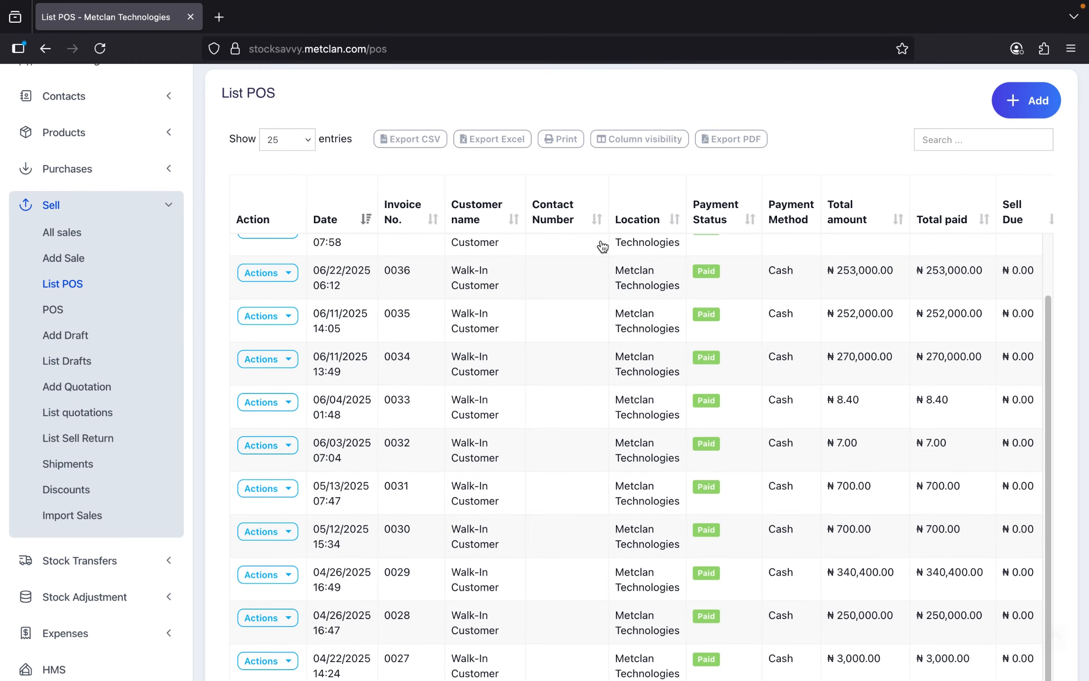
pyautogui.scroll(2, 628, 278)
pyautogui.scroll(1, 628, 278)
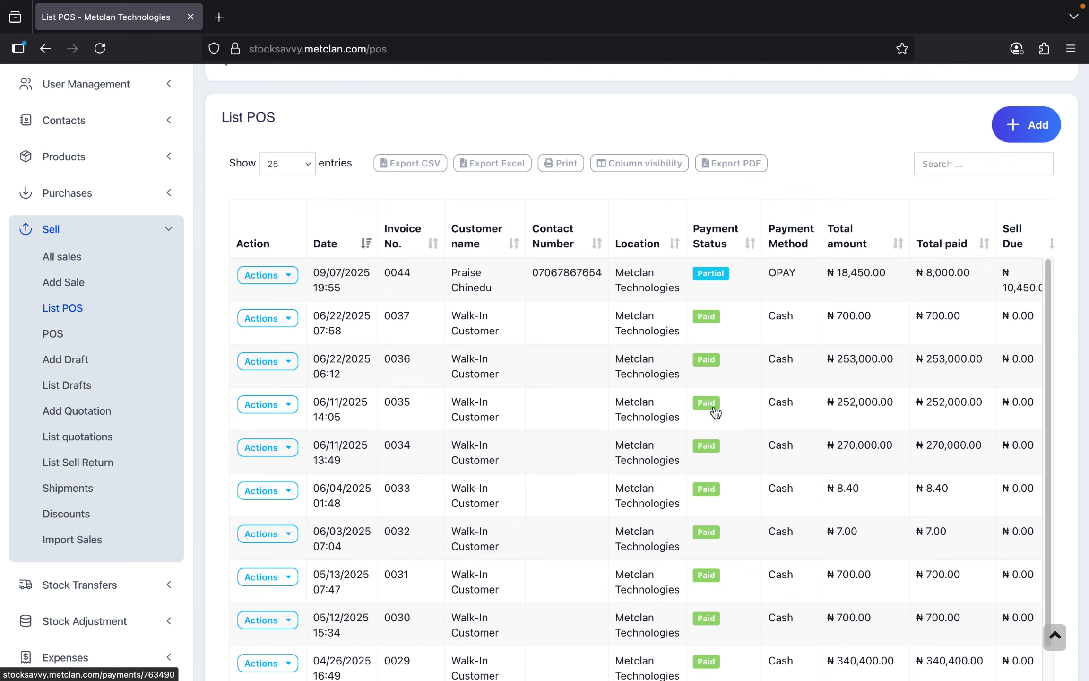
pyautogui.scroll(-5, 713, 415)
pyautogui.scroll(-3, 717, 426)
pyautogui.scroll(6, 716, 425)
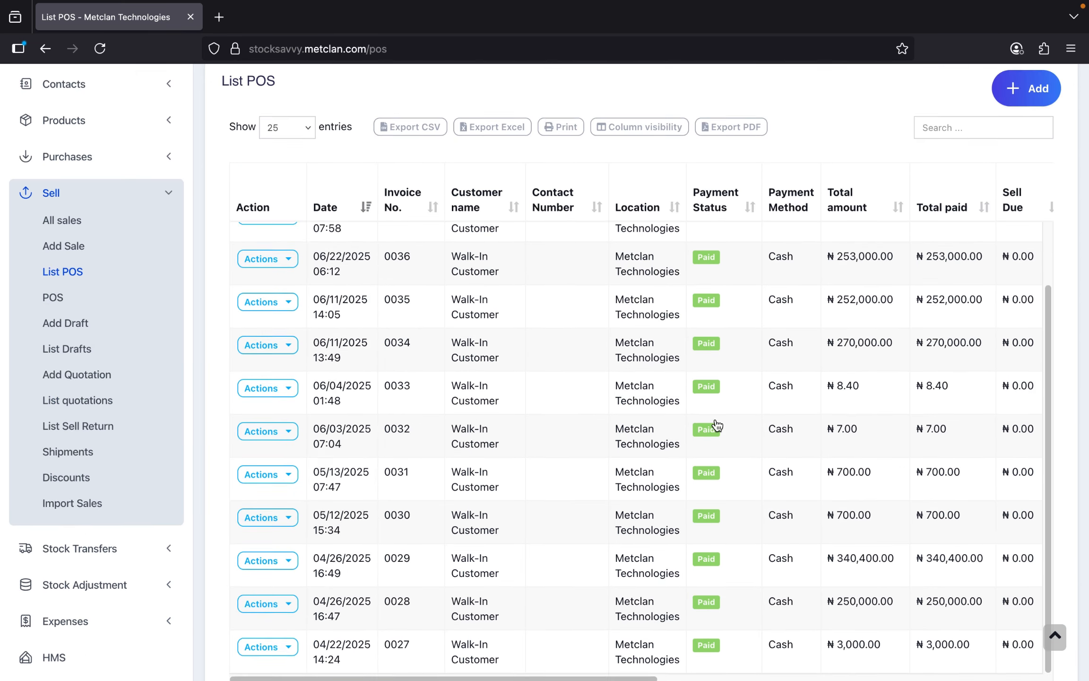
pyautogui.scroll(2, 717, 424)
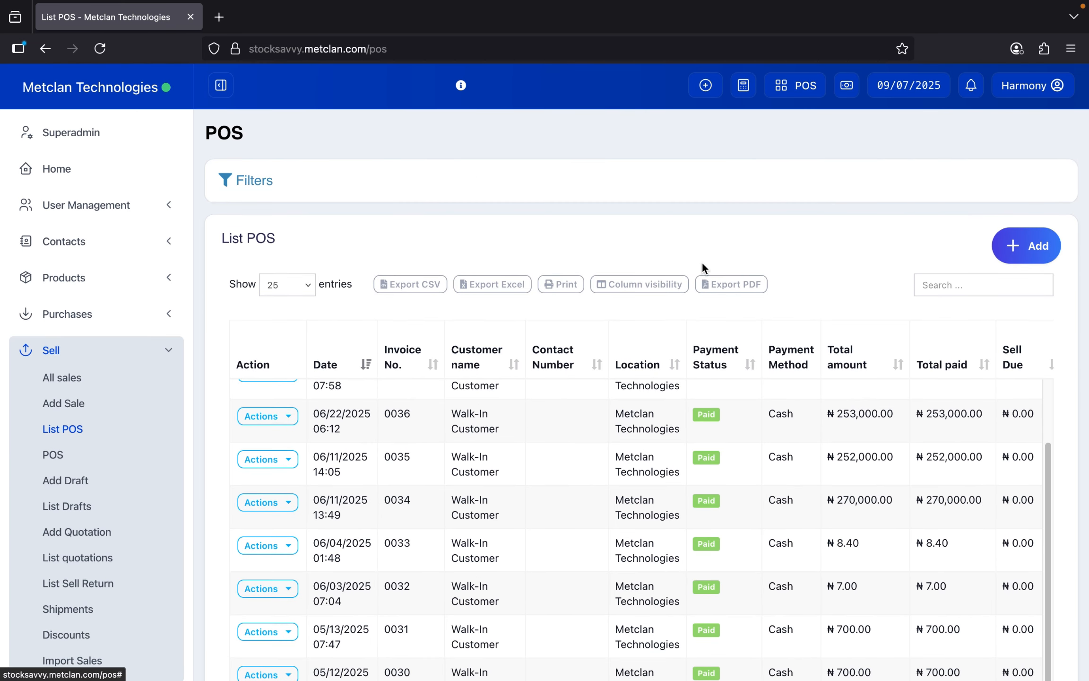
pyautogui.scroll(3, 730, 491)
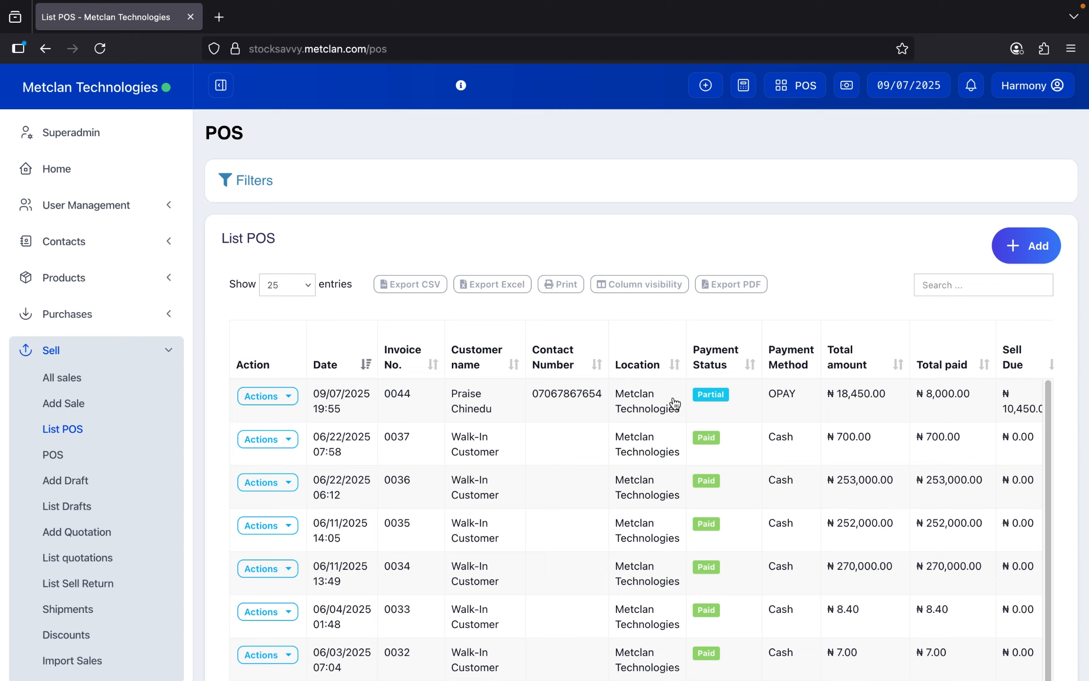
# - Open the Actions menu for invoice 0044, after checking its 10,450.00 sell due
pyautogui.click(285, 399)
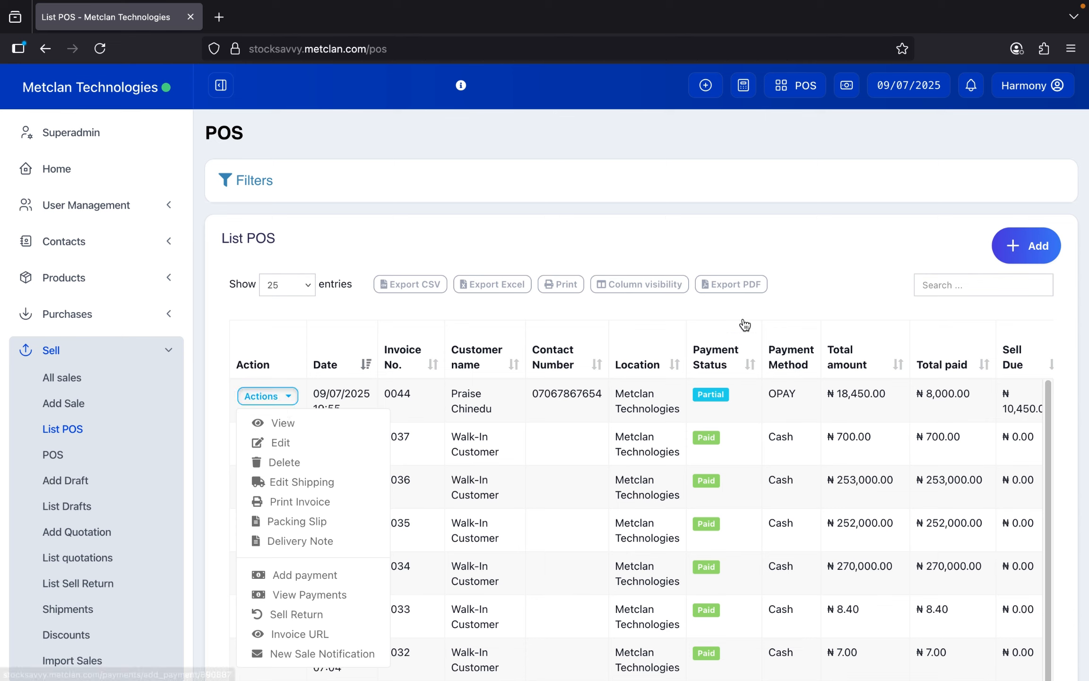
pyautogui.click(845, 232)
pyautogui.scroll(-2, 741, 407)
pyautogui.hscroll(5, 741, 407)
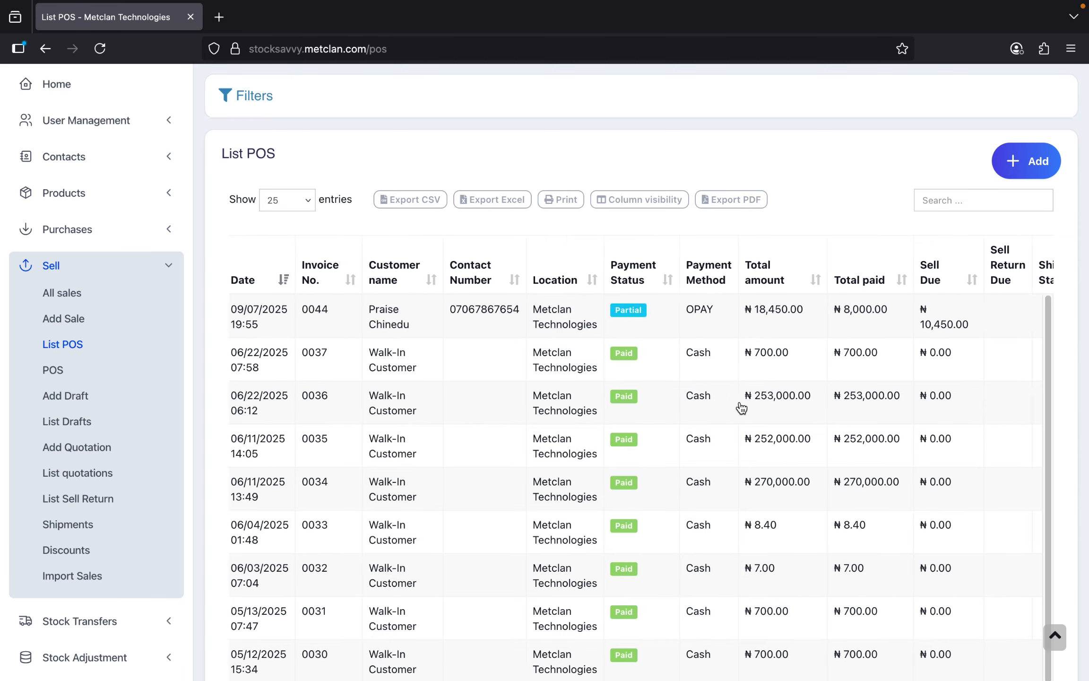
pyautogui.hscroll(-5, 741, 407)
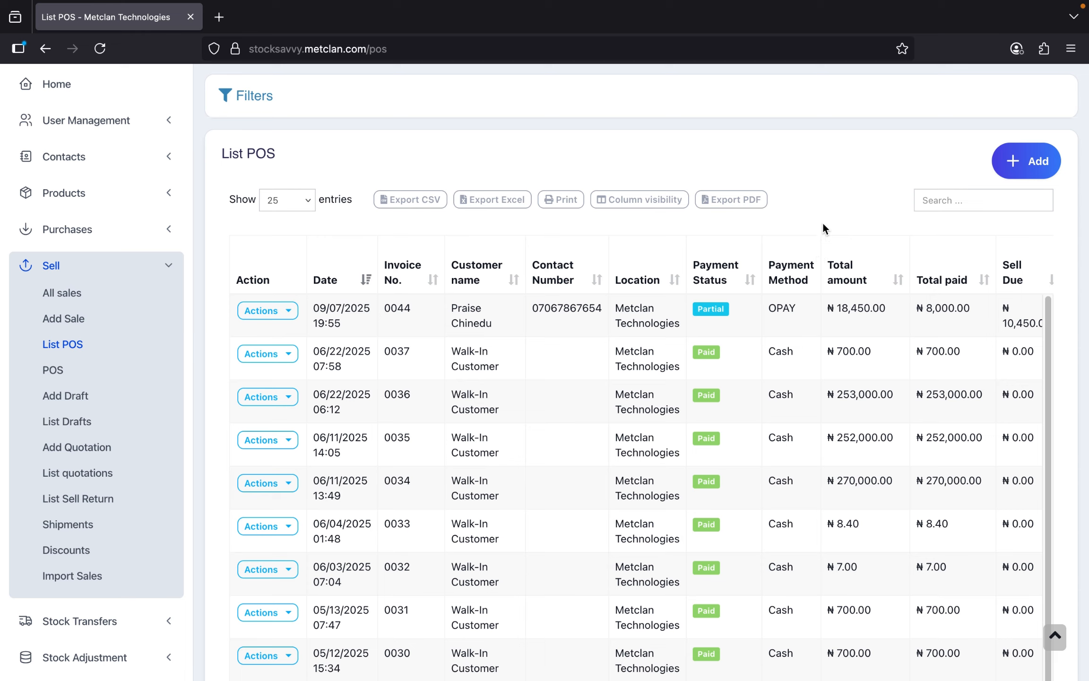
pyautogui.click(282, 321)
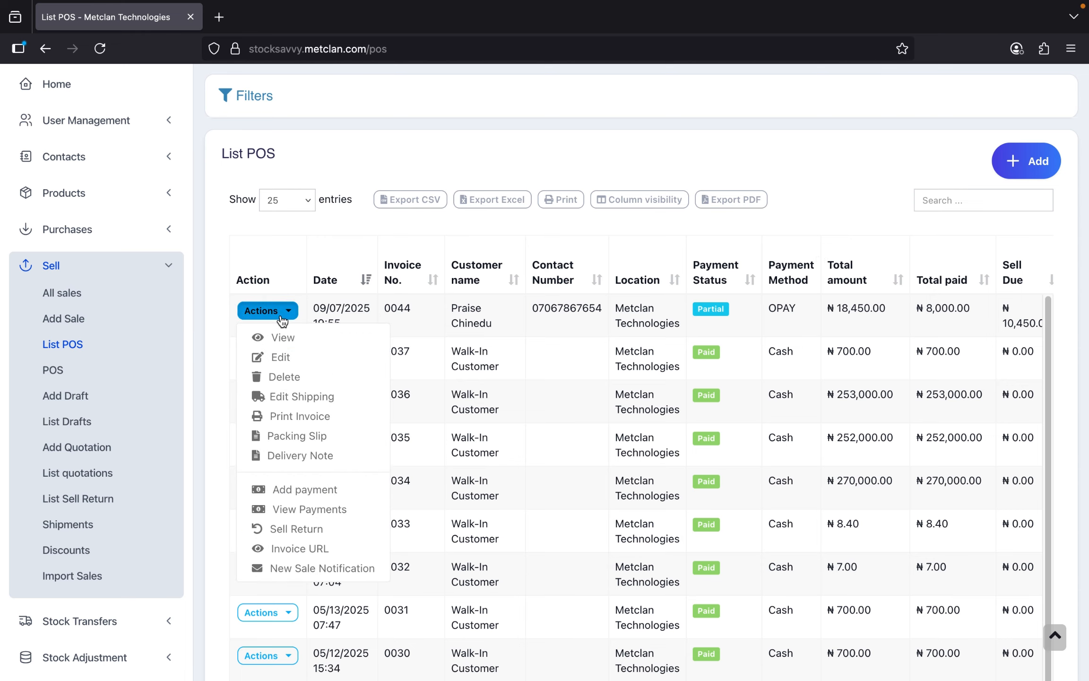
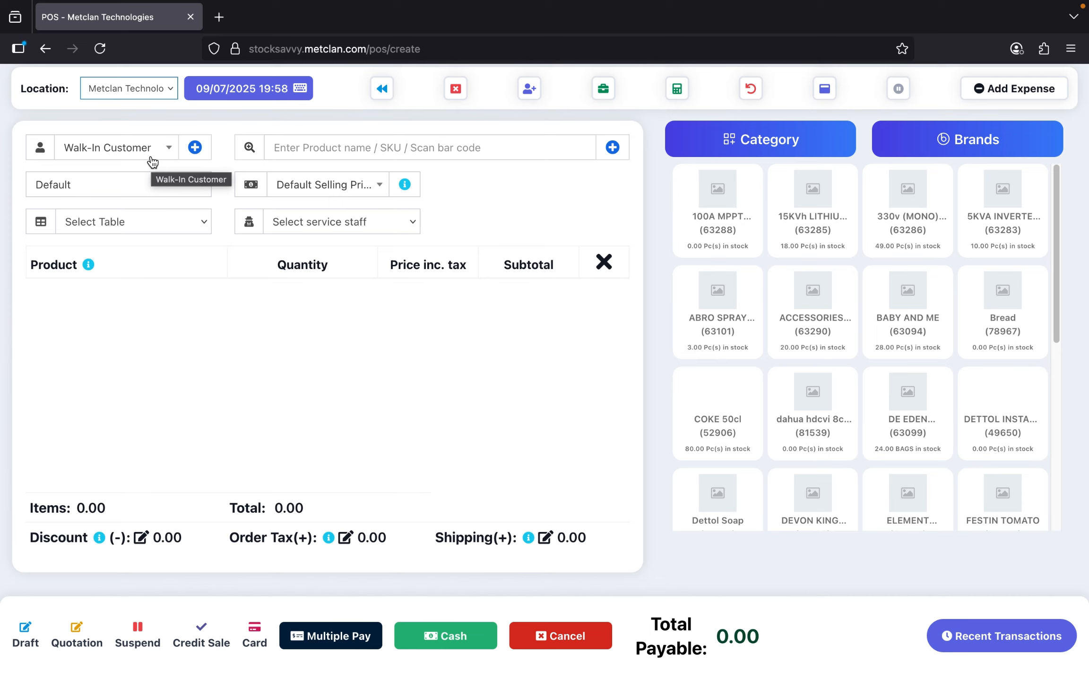
# - Open the Add a new contact form using the blue + beside the Walk-In Customer dropdown
pyautogui.click(195, 147)
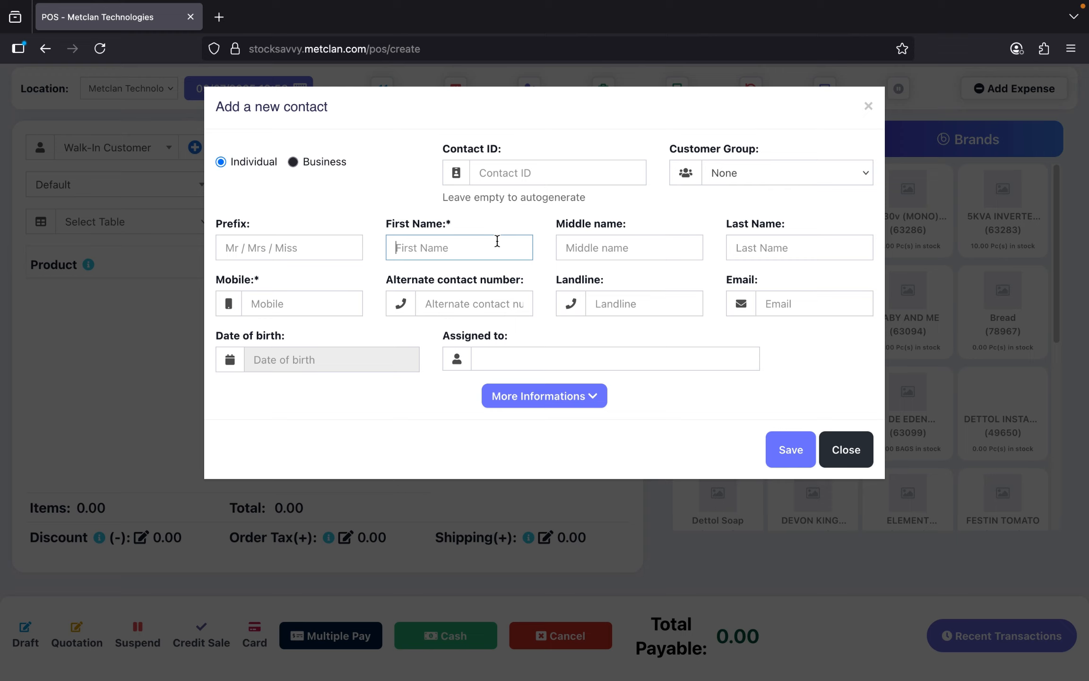
# - Focus the Middle name field, then close the Add a new contact form without saving
pyautogui.click(599, 247)
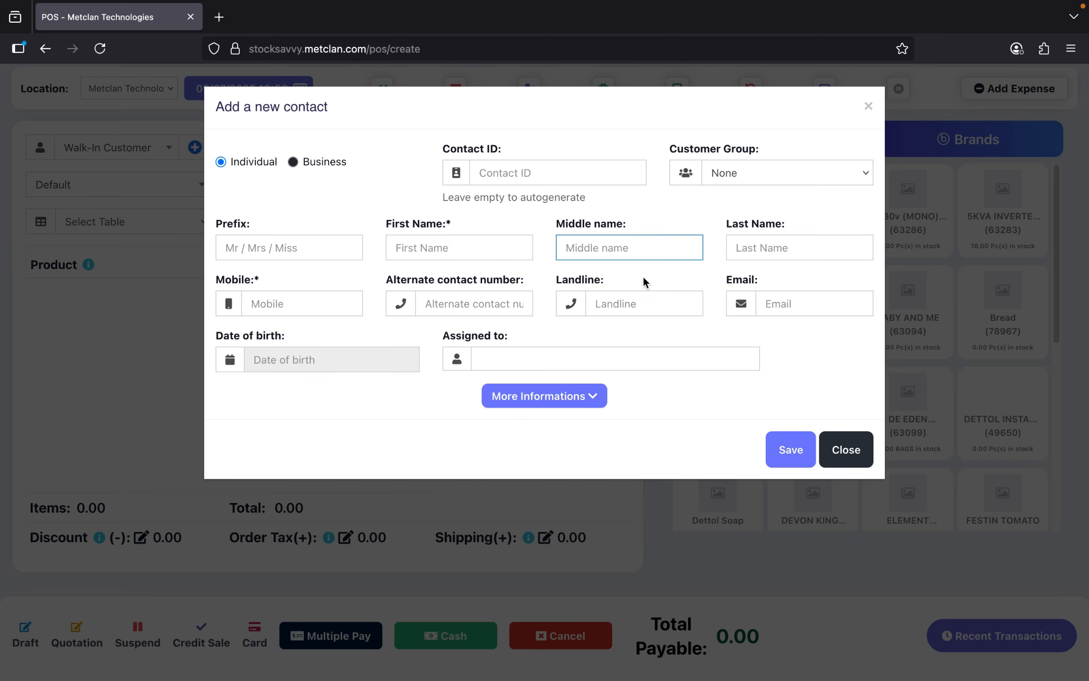
pyautogui.click(844, 452)
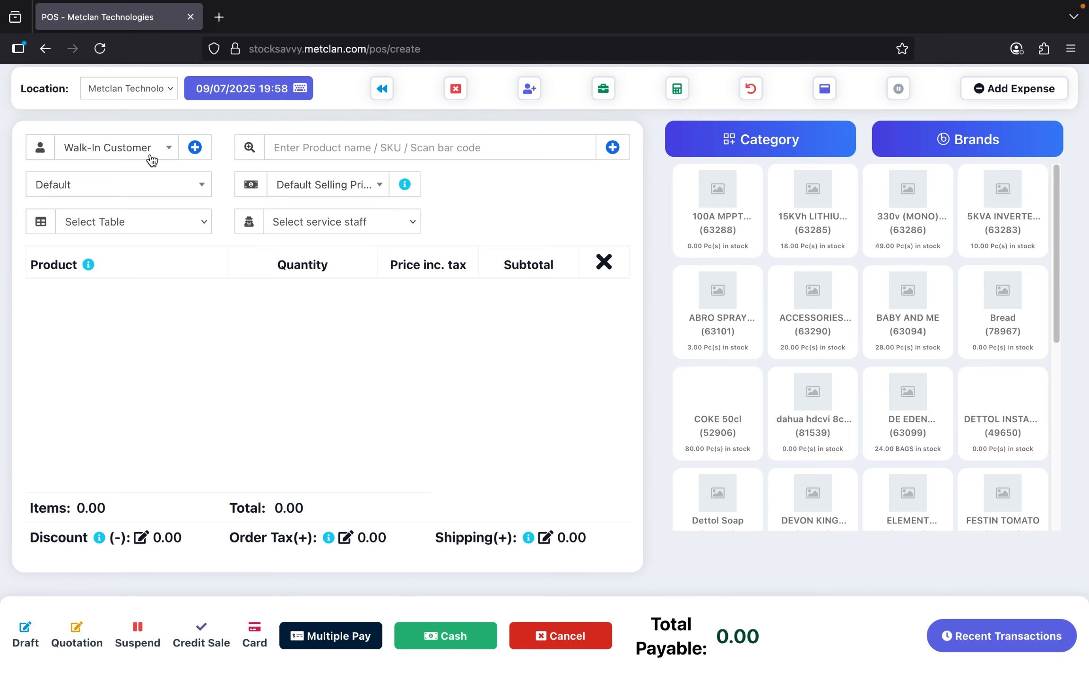
# - Search the customer dropdown by name and select the matching existing customer for the sale
pyautogui.click(150, 154)
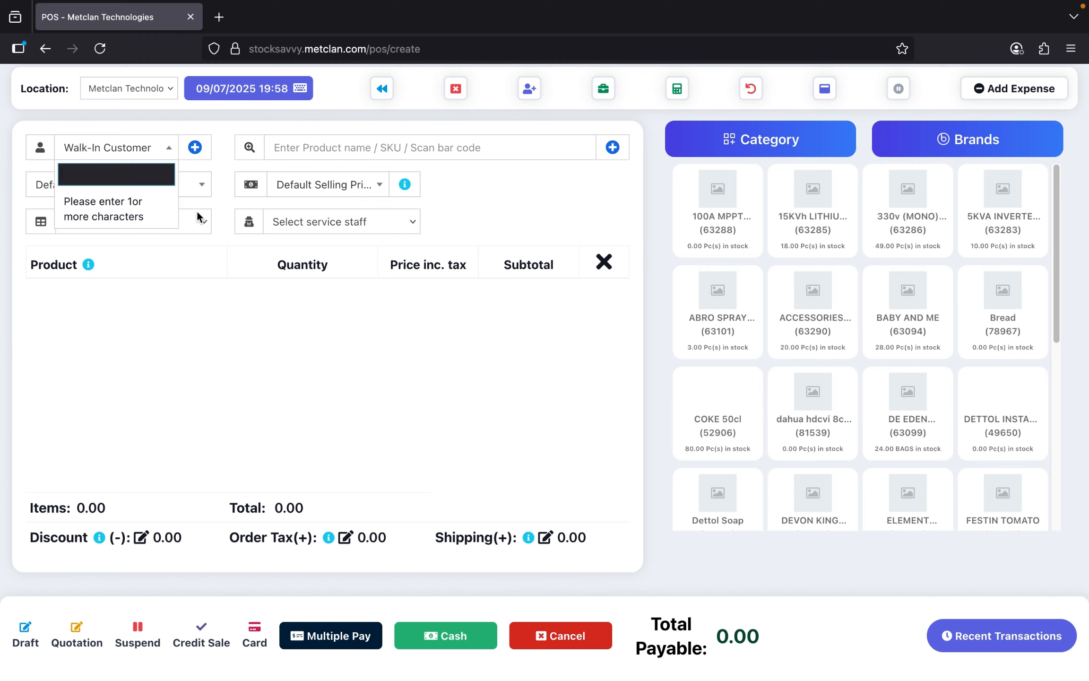
pyautogui.write('praise')
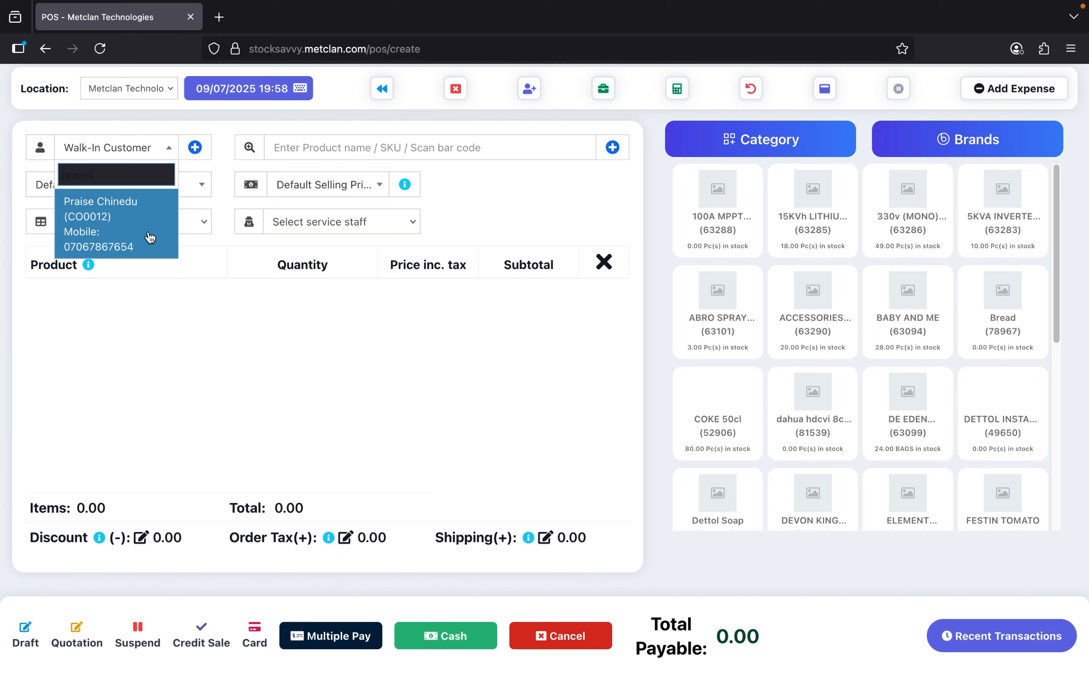
pyautogui.click(132, 229)
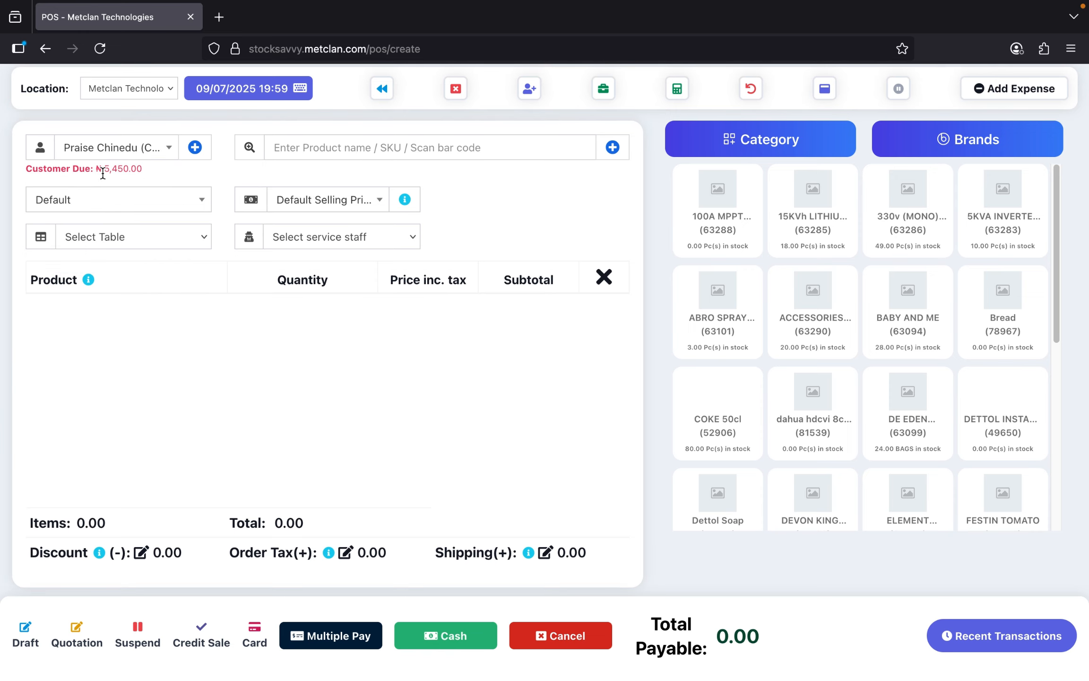
# - Highlight the selected customer's ₦5,450.00 due amount
pyautogui.moveTo(104, 172); pyautogui.dragTo(138, 171)
pyautogui.click(147, 169)
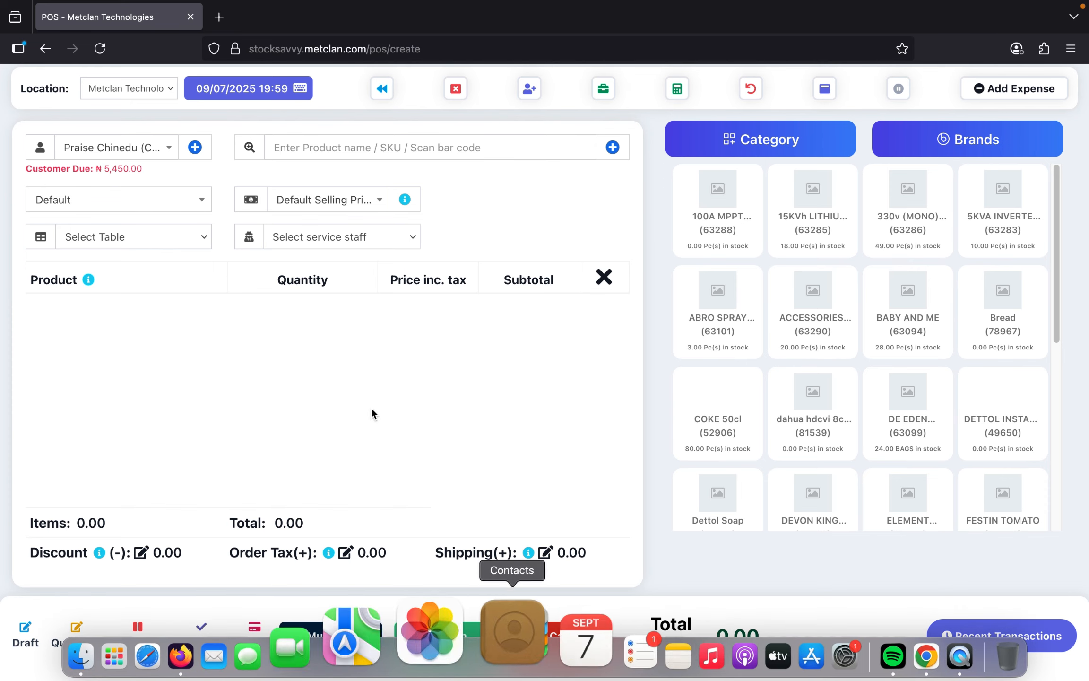
pyautogui.moveTo(144, 167)
pyautogui.mouseDown()
pyautogui.moveTo(99, 166)
pyautogui.moveTo(142, 174)
pyautogui.mouseUp()
pyautogui.click(107, 170)
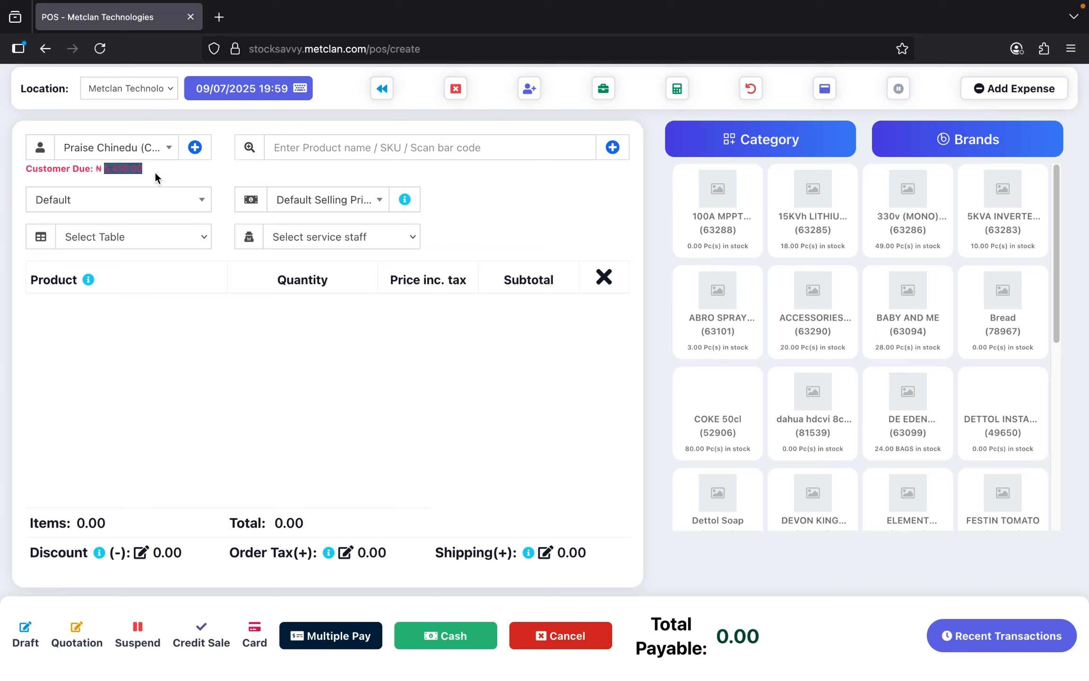
pyautogui.click(144, 169)
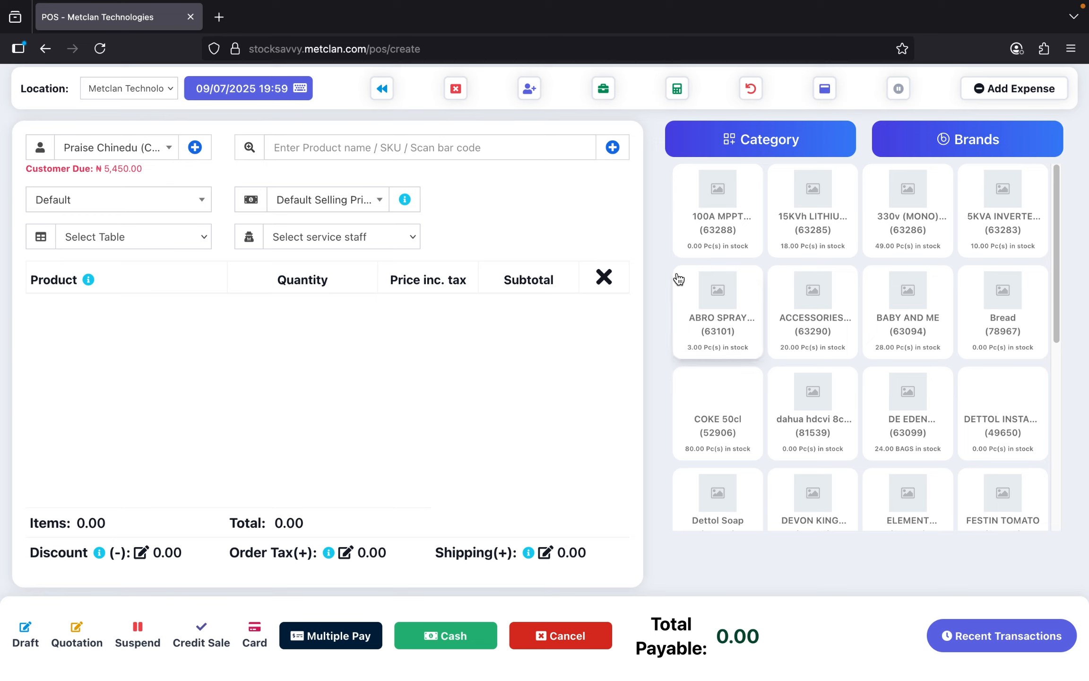
# - Add DEVON KINGS OIL to the cart at quantity 2 for a ₦40,000.00 subtotal
pyautogui.scroll(-3, 756, 369)
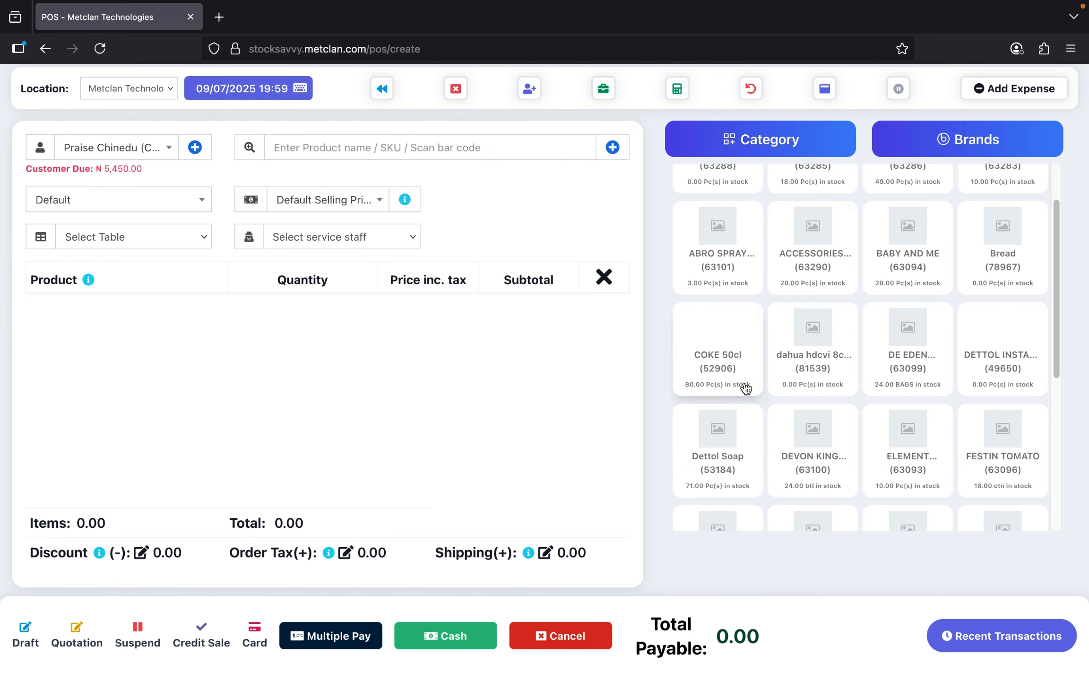
pyautogui.scroll(-2, 749, 368)
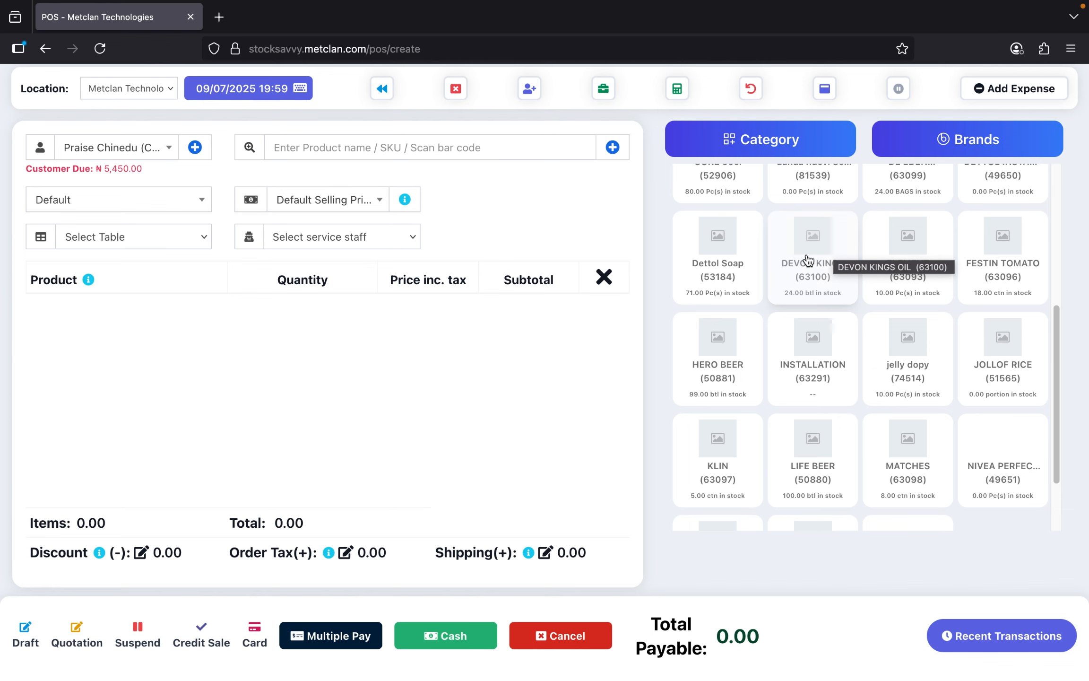
pyautogui.click(811, 248)
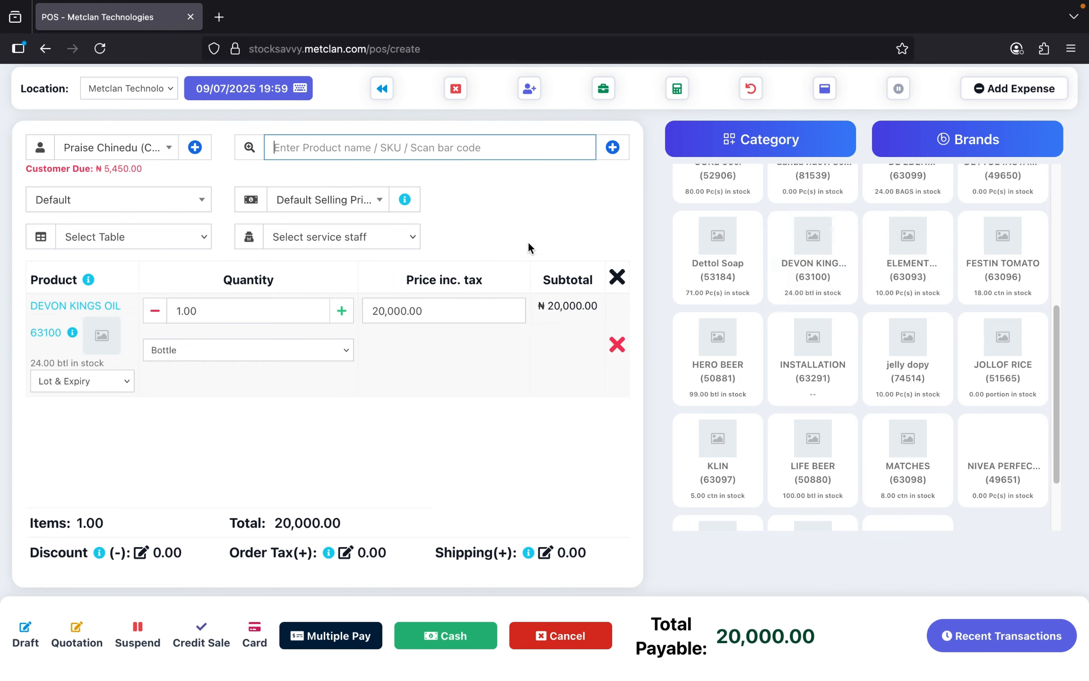
pyautogui.click(341, 310)
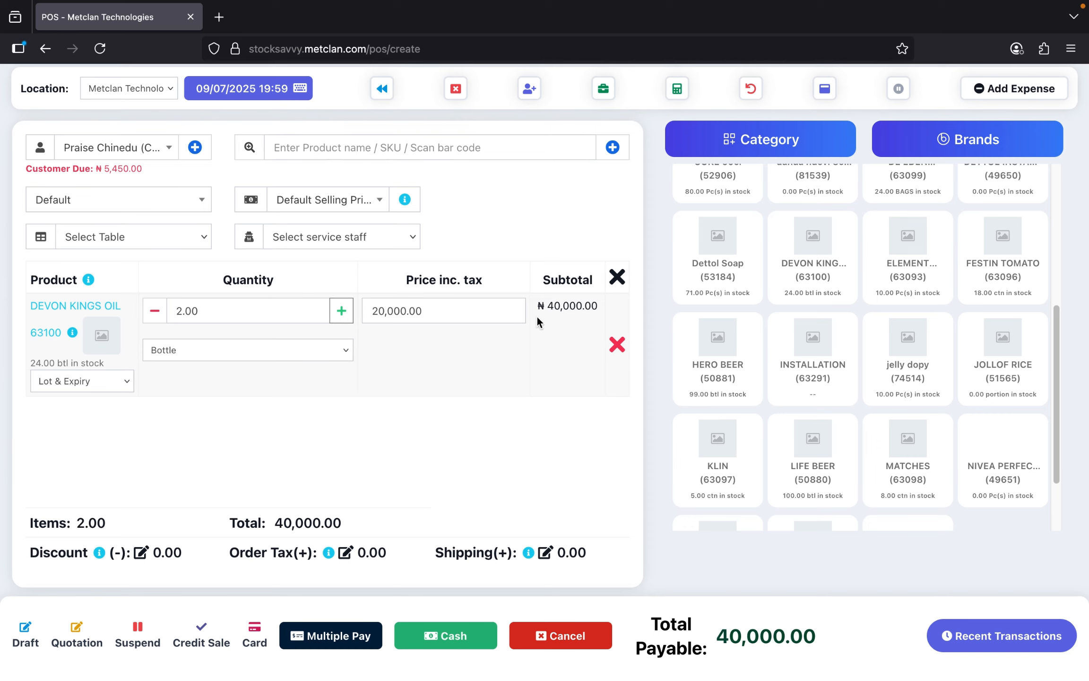
pyautogui.moveTo(547, 305); pyautogui.dragTo(593, 306)
pyautogui.click(584, 335)
# - In the Payment dialog, replace the prefilled cash amount with 20000
pyautogui.click(326, 638)
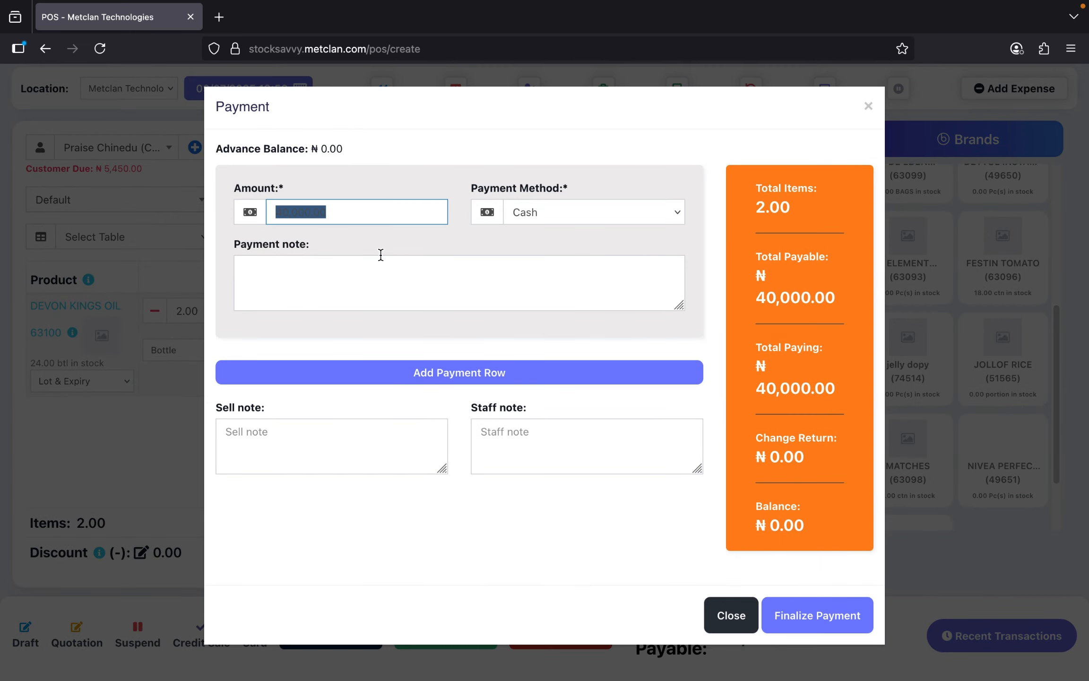
pyautogui.click(375, 184)
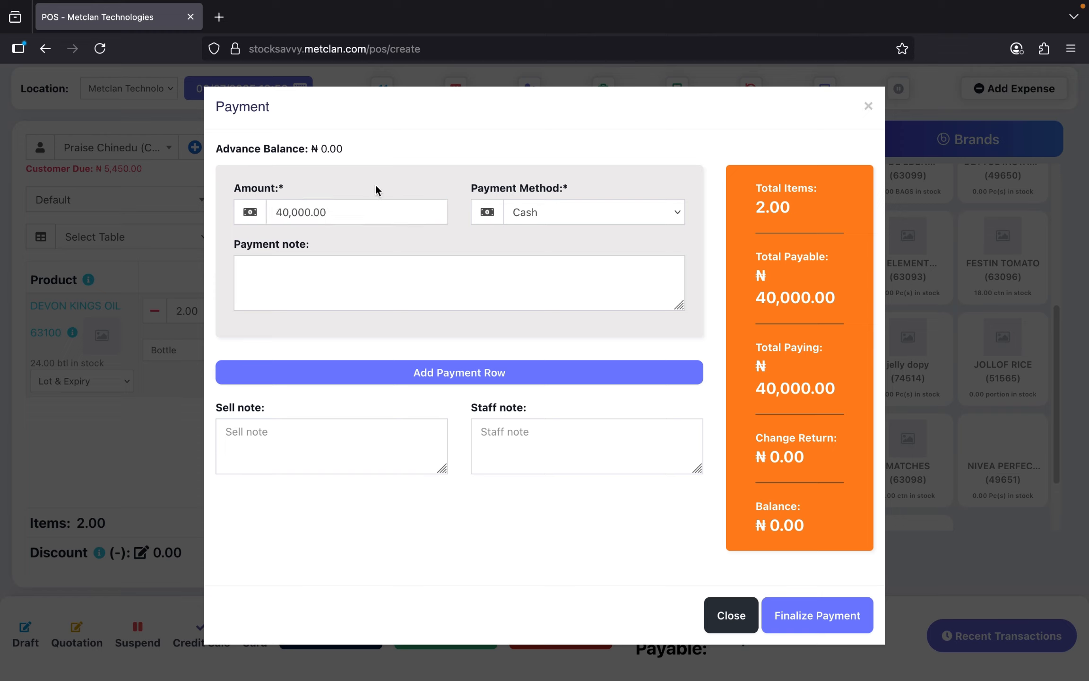
pyautogui.moveTo(353, 212); pyautogui.dragTo(247, 199)
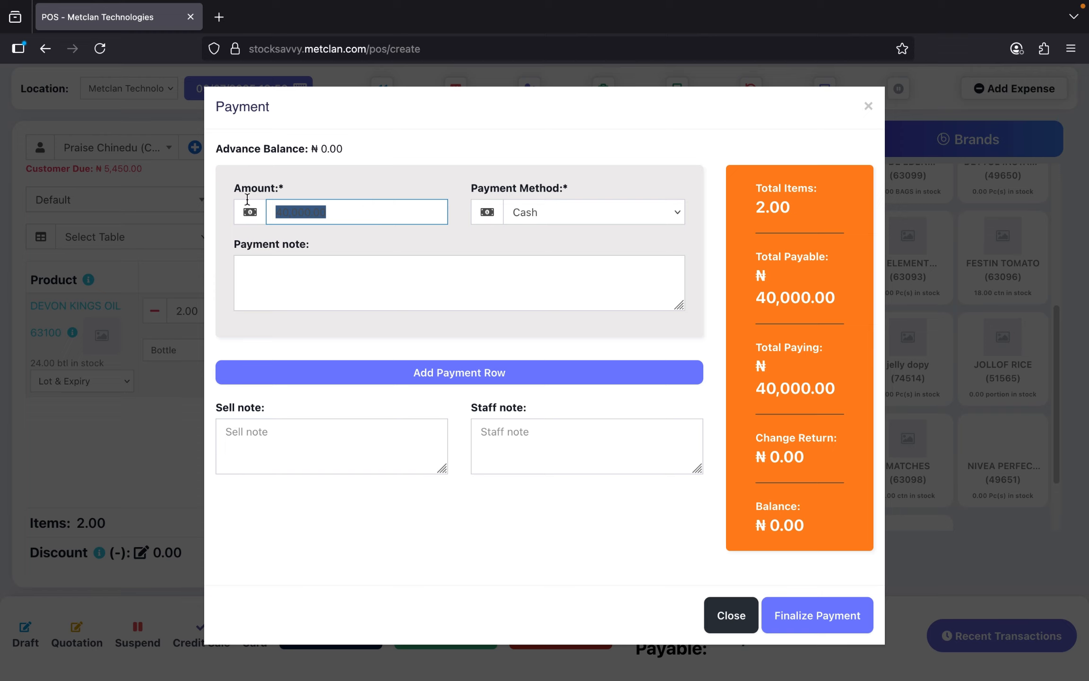
pyautogui.write('20')
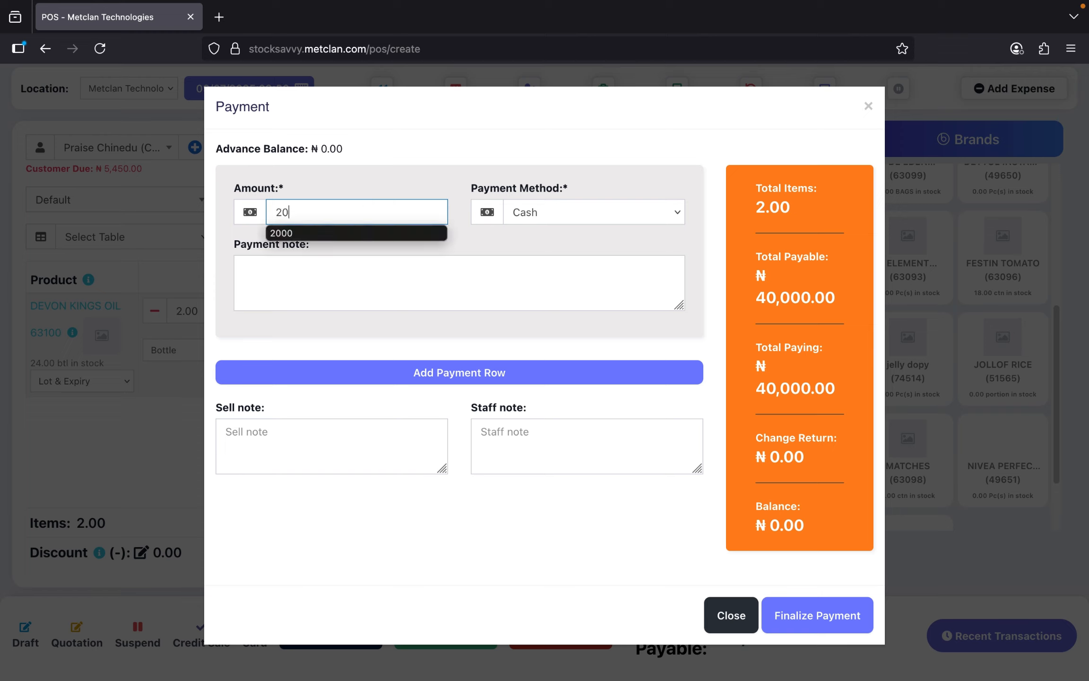
pyautogui.write('000')
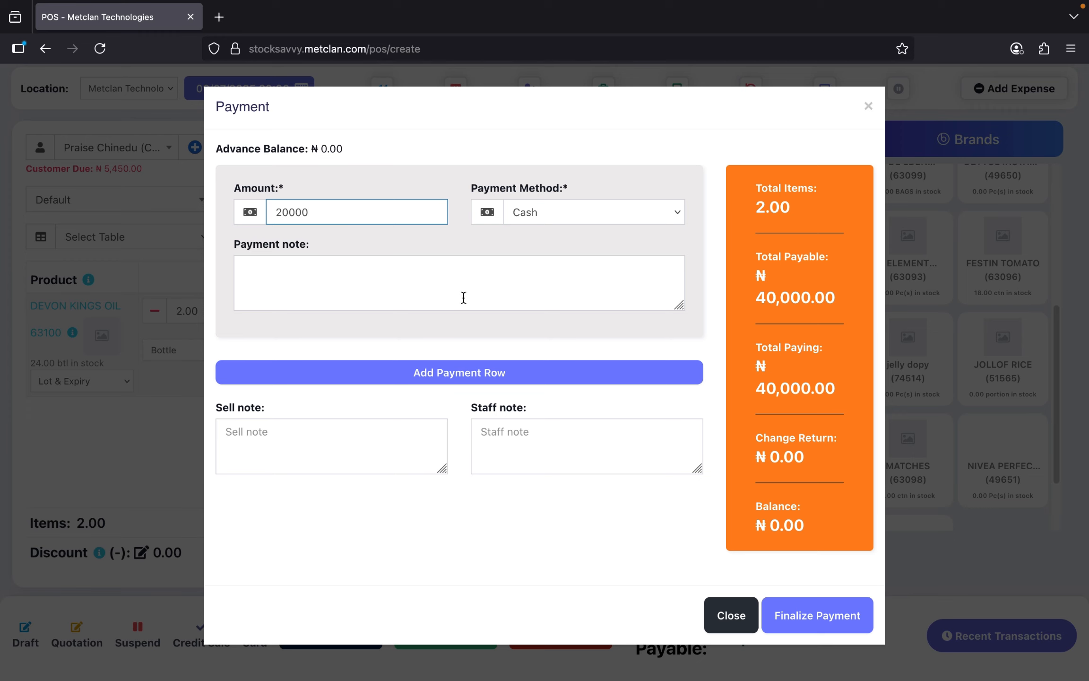
pyautogui.click(463, 283)
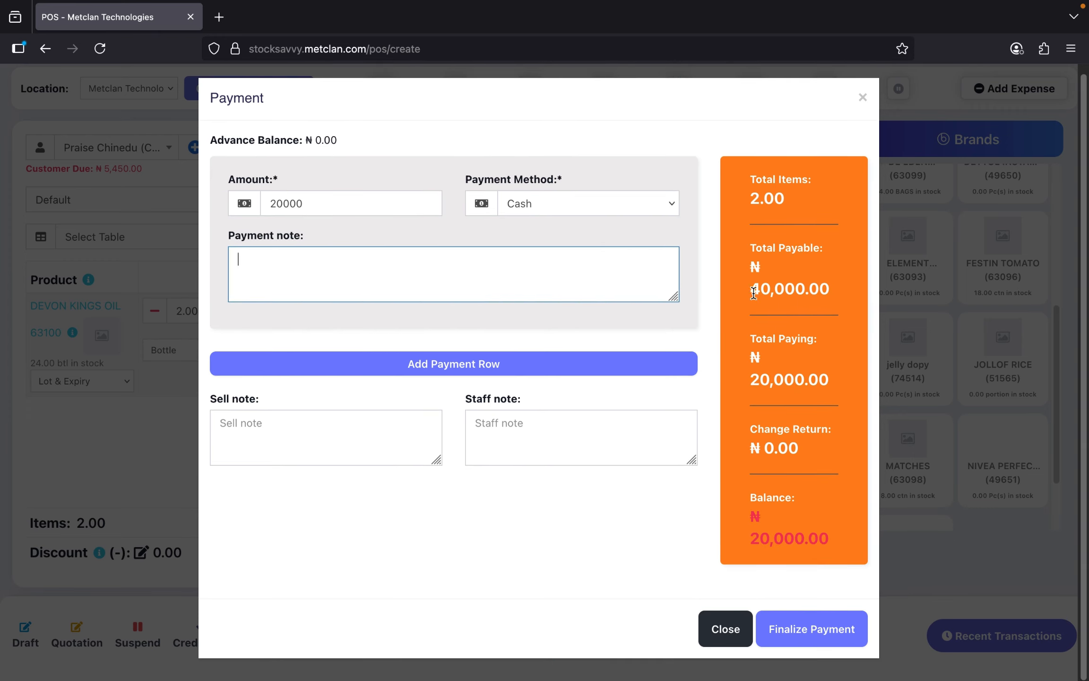
# - Check the ₦40,000.00 total payable and ₦20,000.00 balance, then finalize the payment
pyautogui.moveTo(750, 288); pyautogui.dragTo(831, 291)
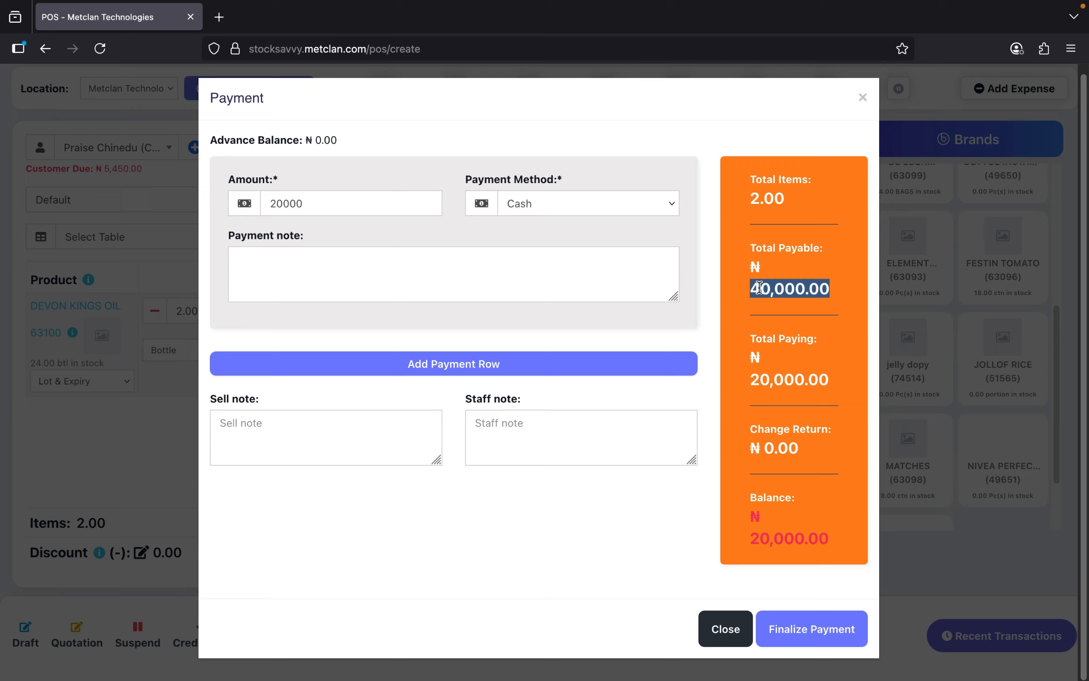
pyautogui.click(774, 290)
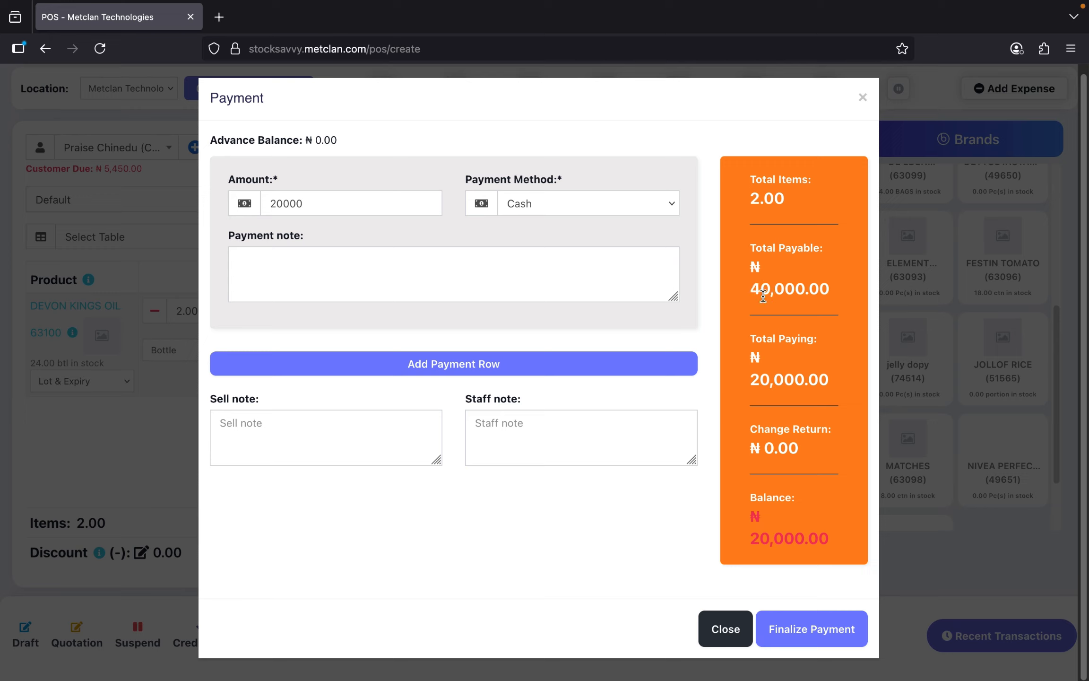
pyautogui.moveTo(751, 289); pyautogui.dragTo(832, 293)
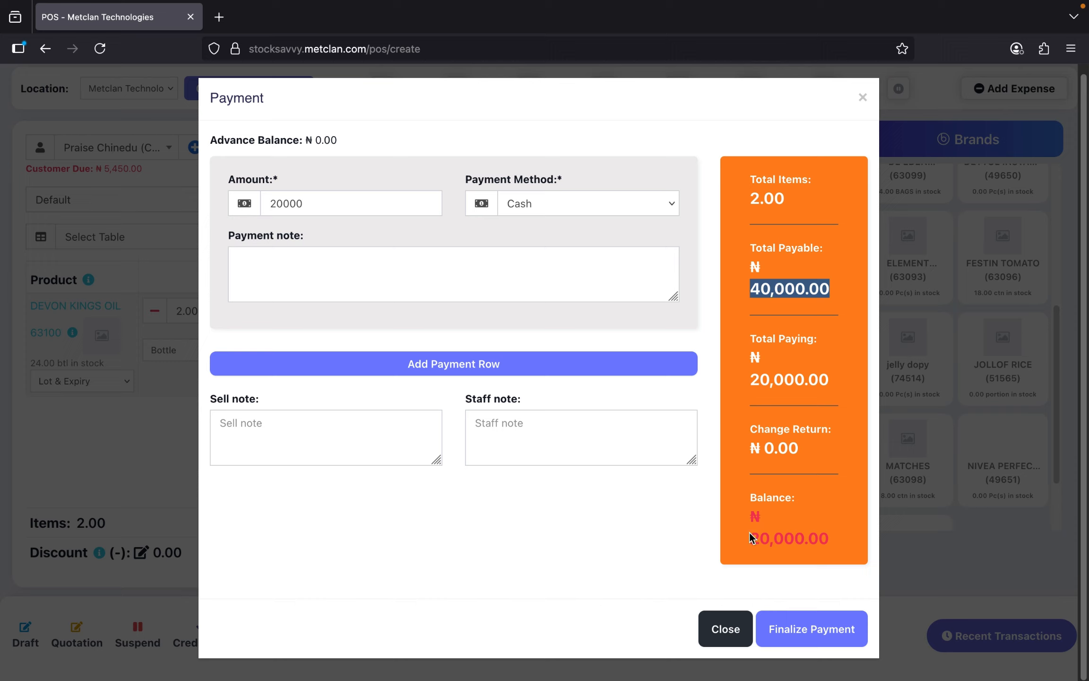
pyautogui.moveTo(750, 534); pyautogui.dragTo(798, 540)
pyautogui.click(793, 538)
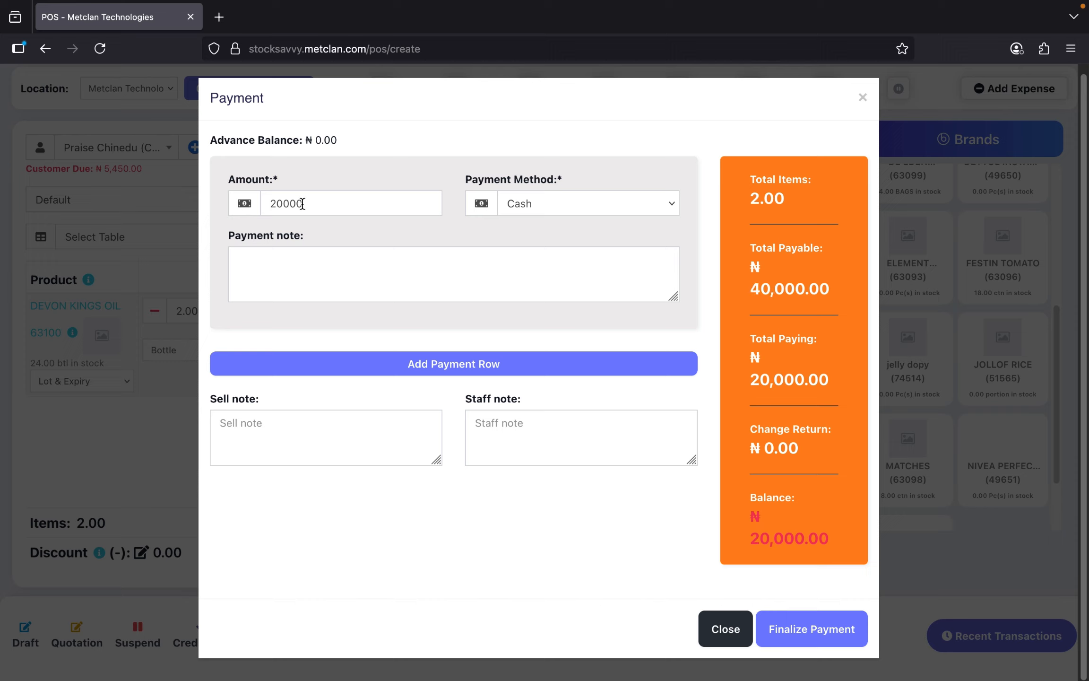
pyautogui.doubleClick(354, 205)
pyautogui.click(338, 183)
pyautogui.click(808, 628)
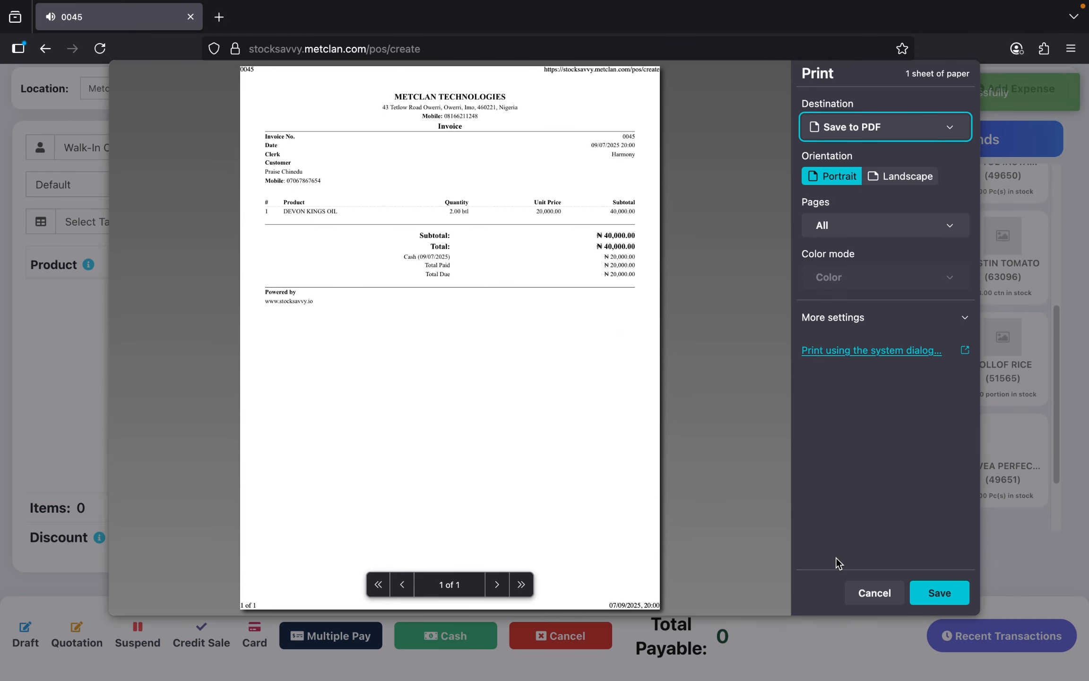
# - Cancel the print preview and review invoice 0045 in List POS: ₦20,000.00 paid, Partial
pyautogui.click(861, 587)
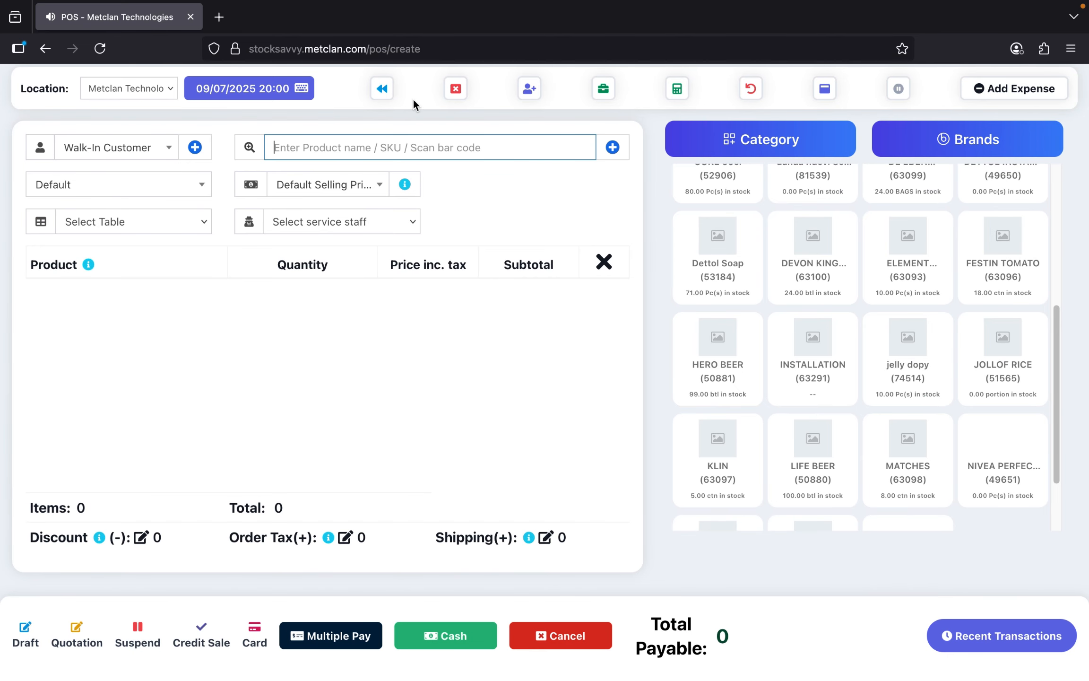
pyautogui.click(382, 89)
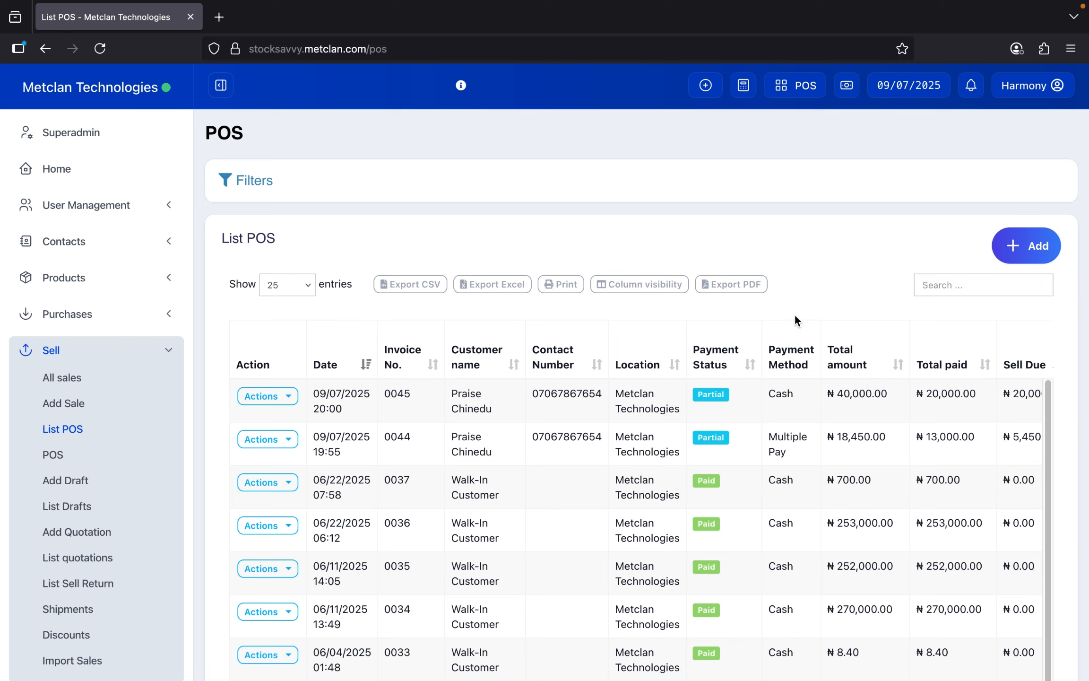
pyautogui.hscroll(6, 791, 440)
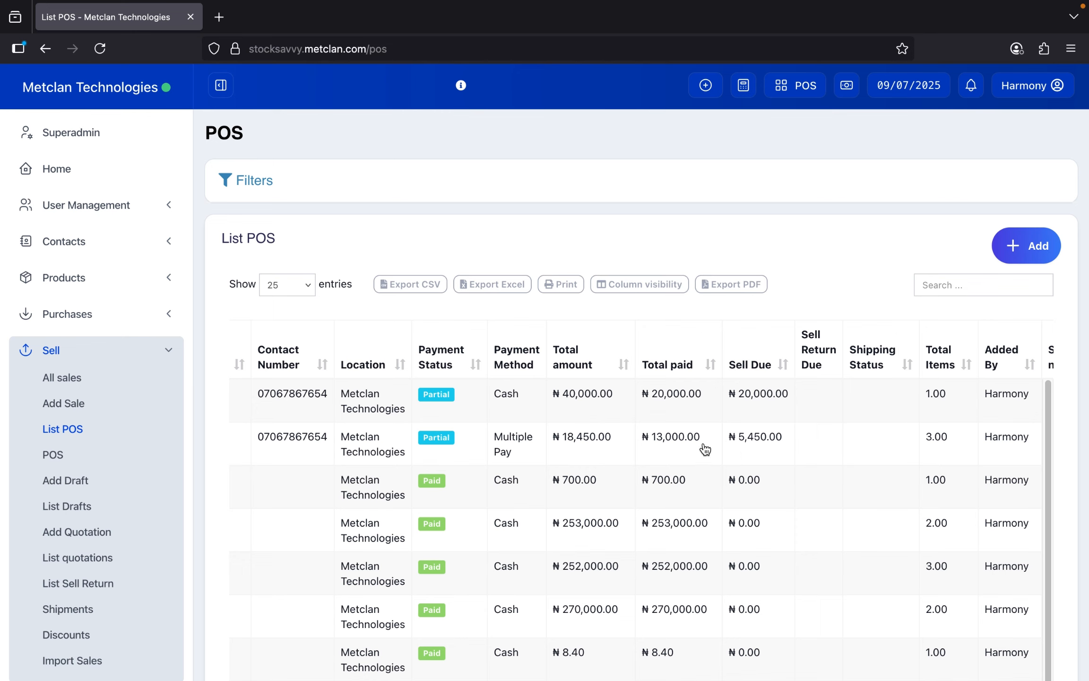
pyautogui.hscroll(-5, 536, 412)
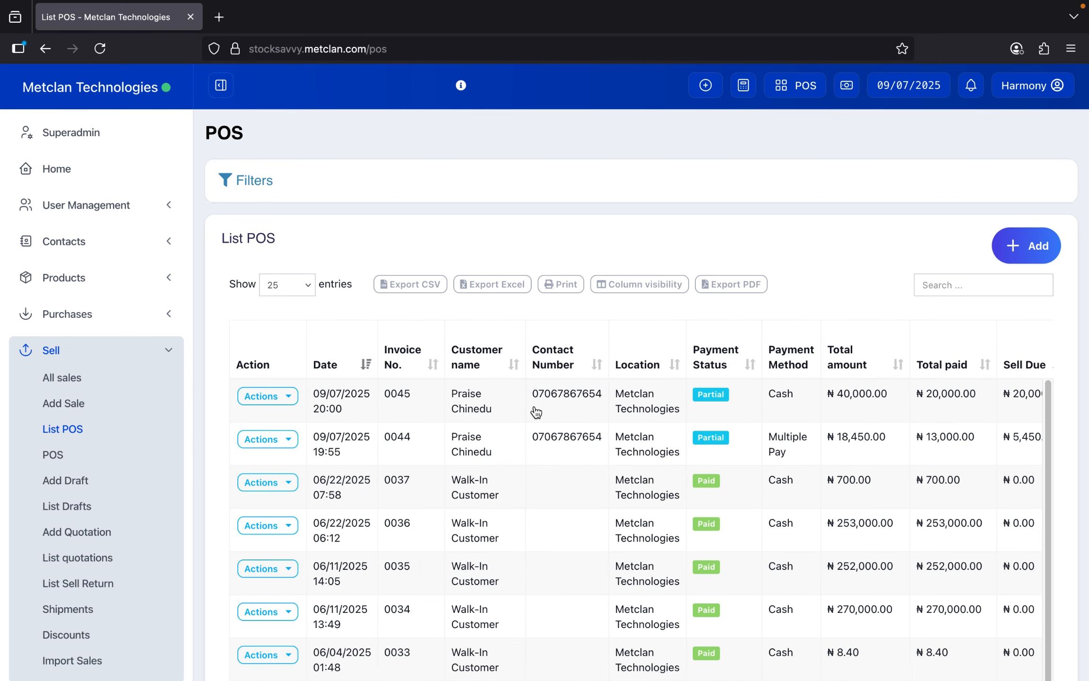
pyautogui.click(282, 396)
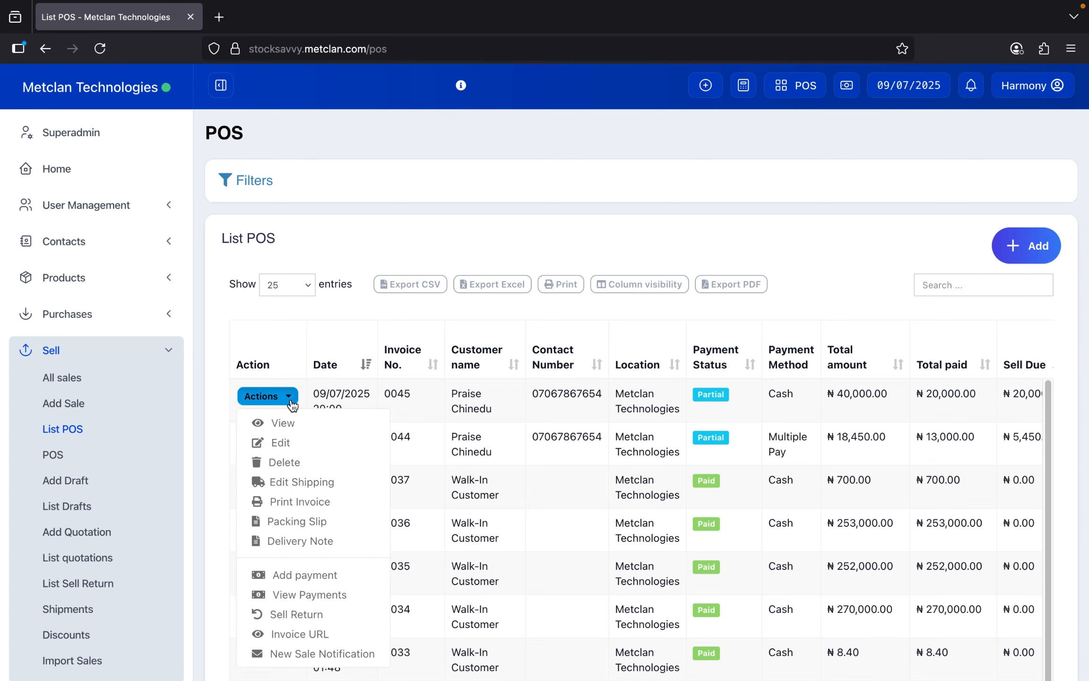
pyautogui.click(480, 246)
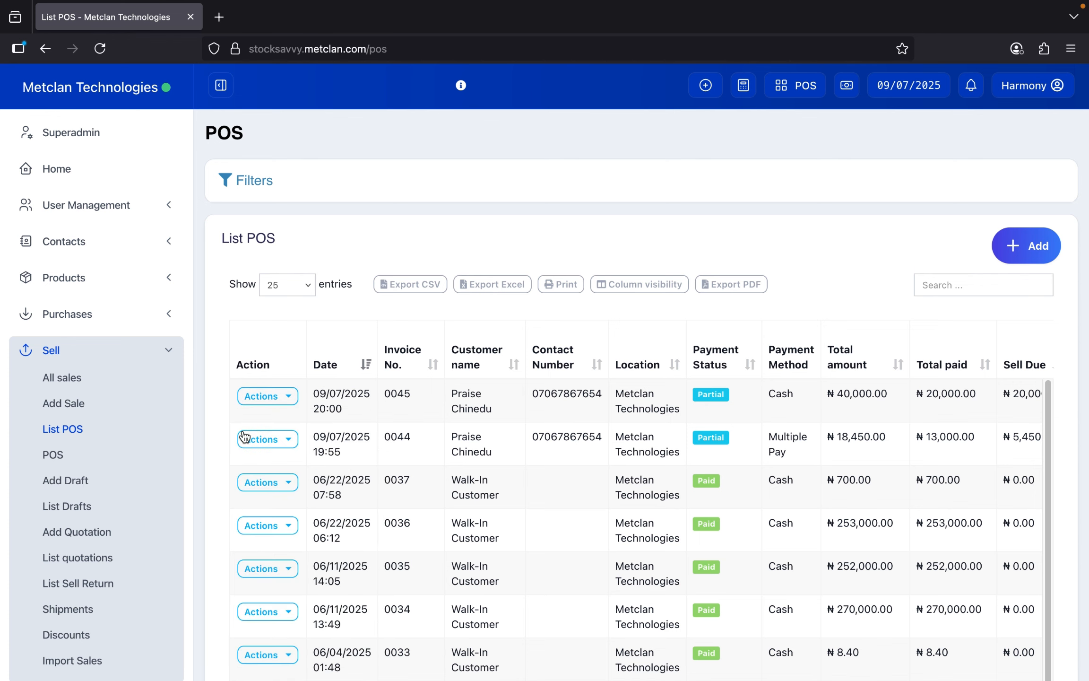
pyautogui.click(289, 398)
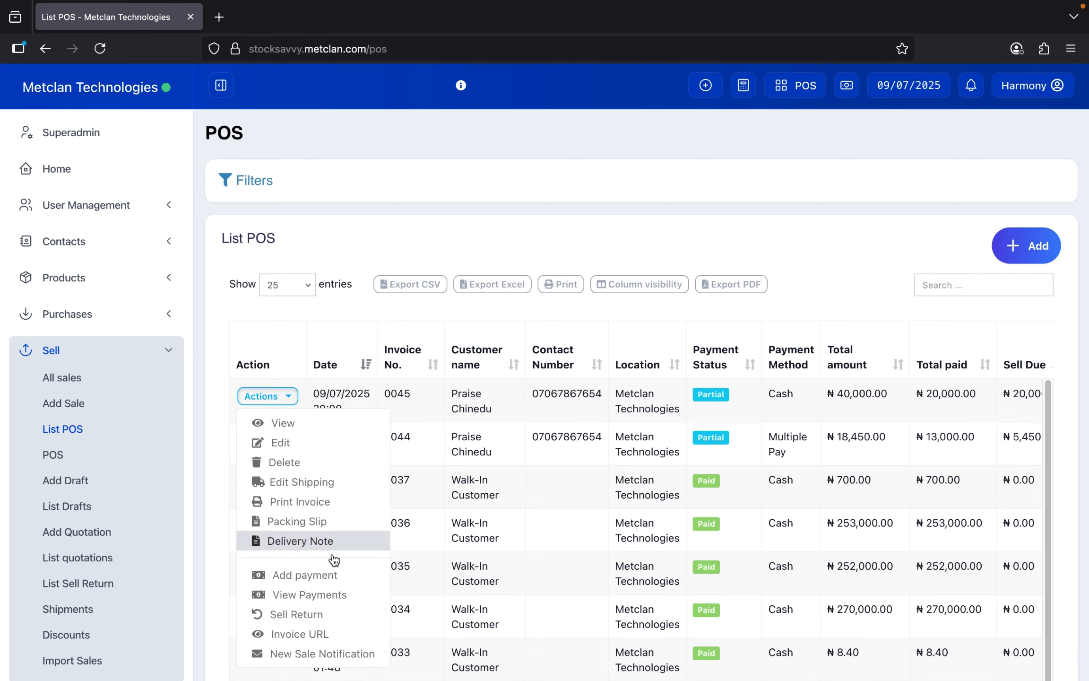
pyautogui.click(289, 579)
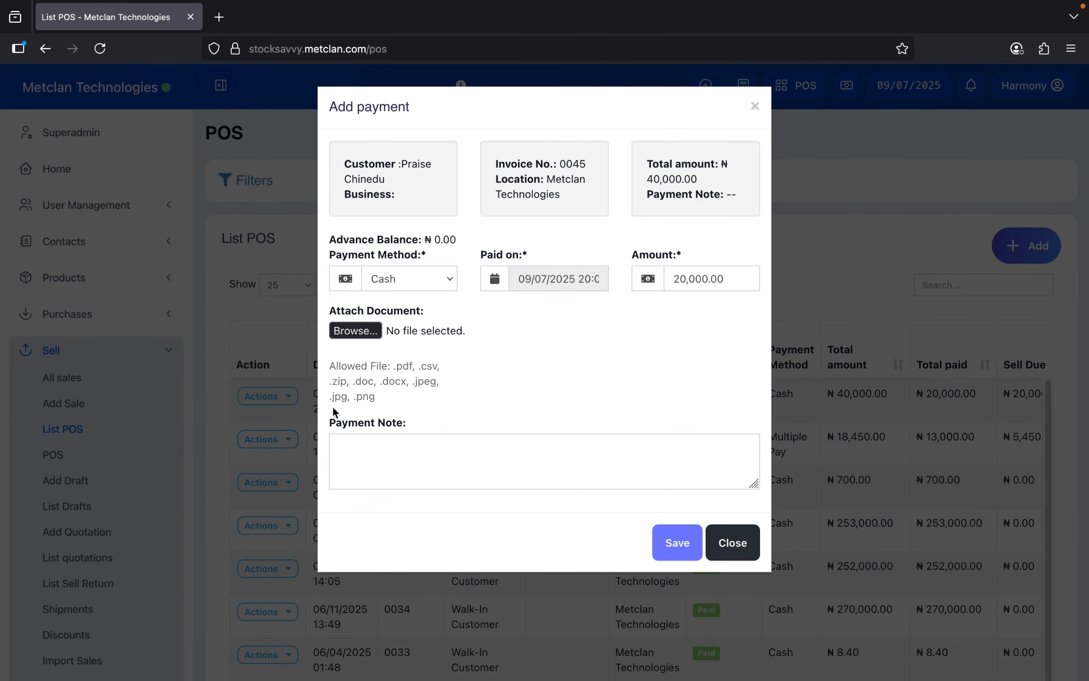
pyautogui.click(420, 280)
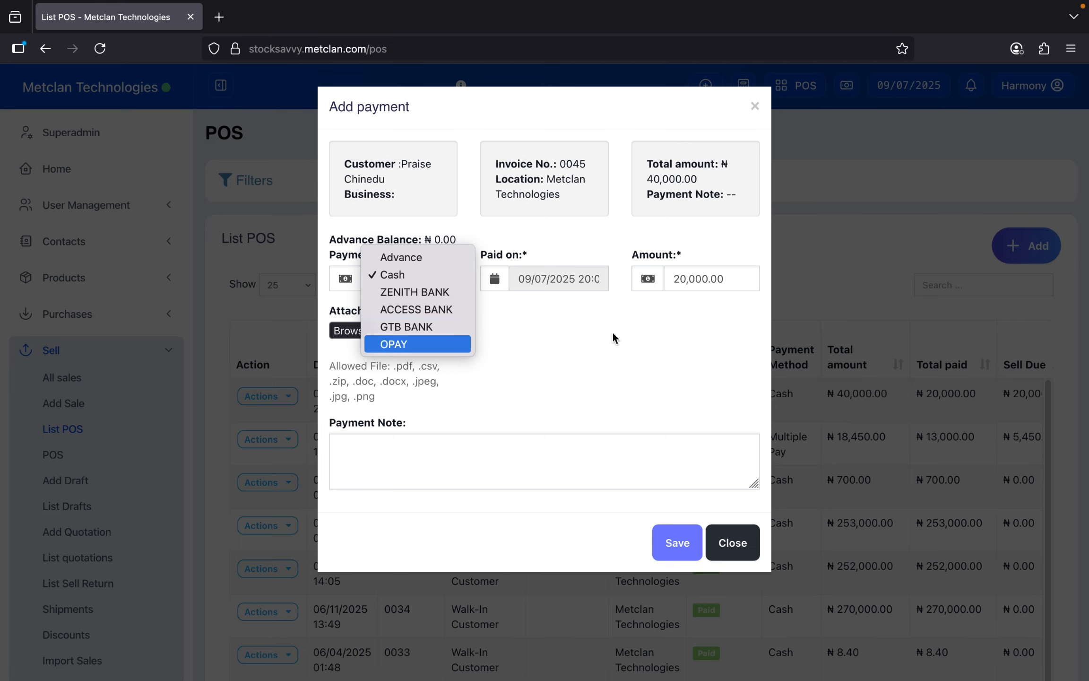
pyautogui.click(633, 334)
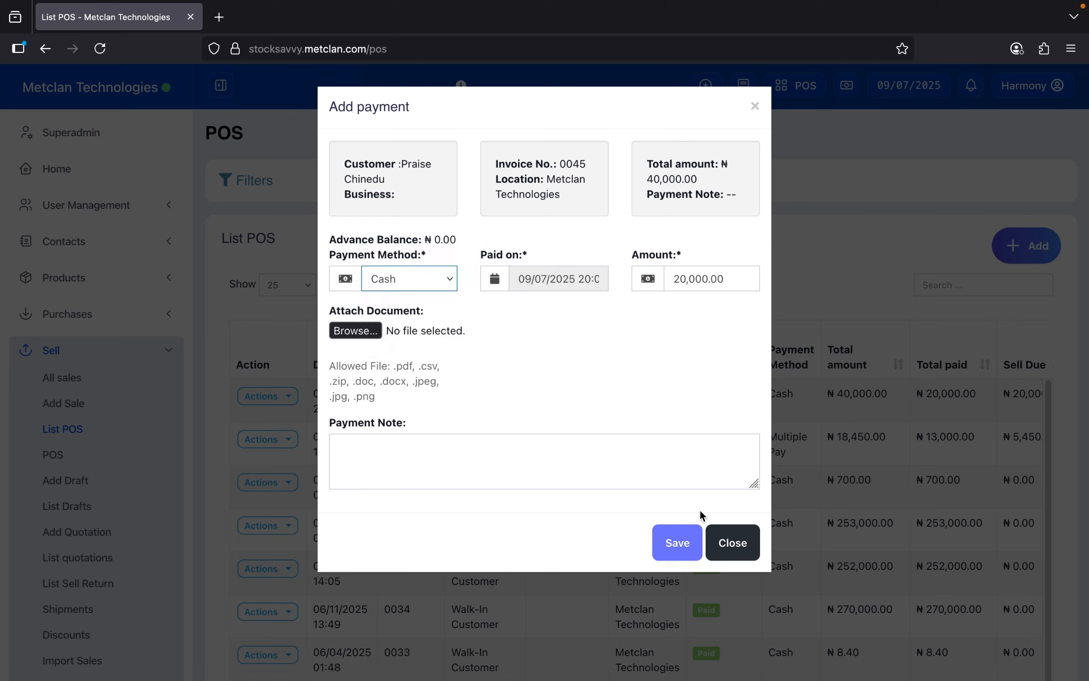
pyautogui.moveTo(725, 279); pyautogui.dragTo(642, 268)
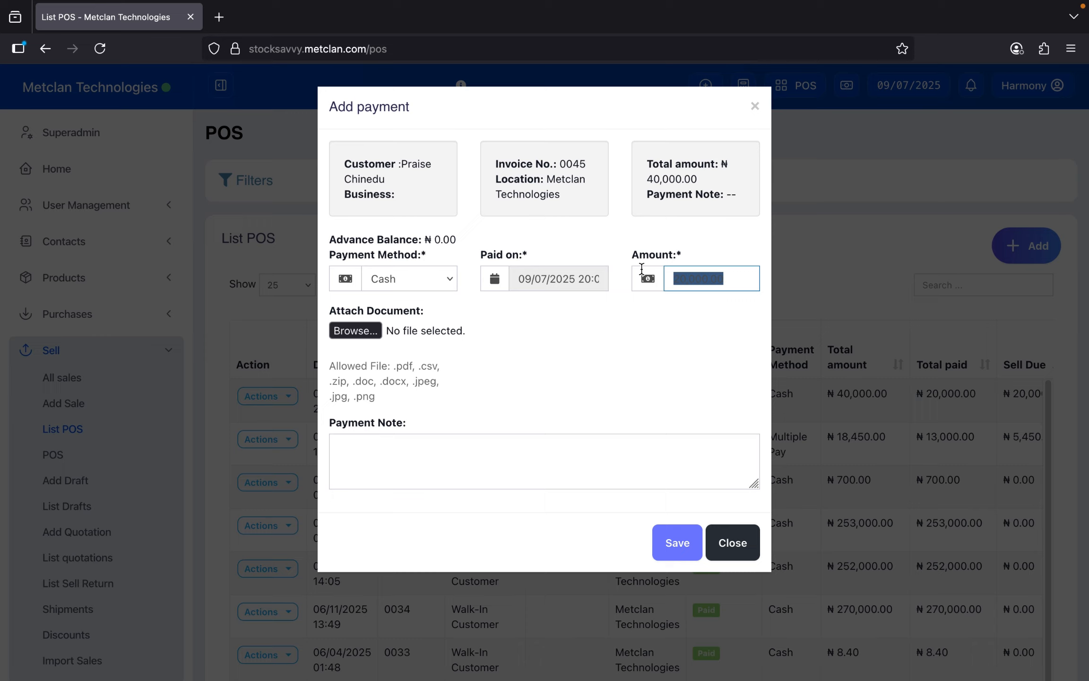
pyautogui.click(723, 556)
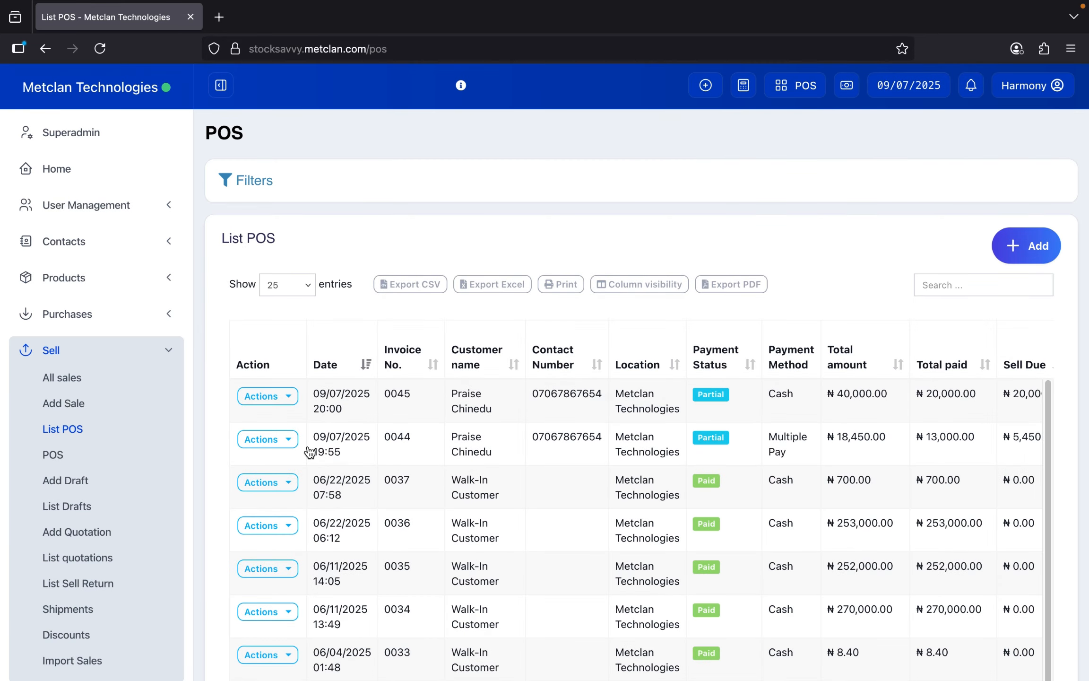
pyautogui.click(293, 440)
pyautogui.click(415, 315)
pyautogui.hscroll(5, 829, 401)
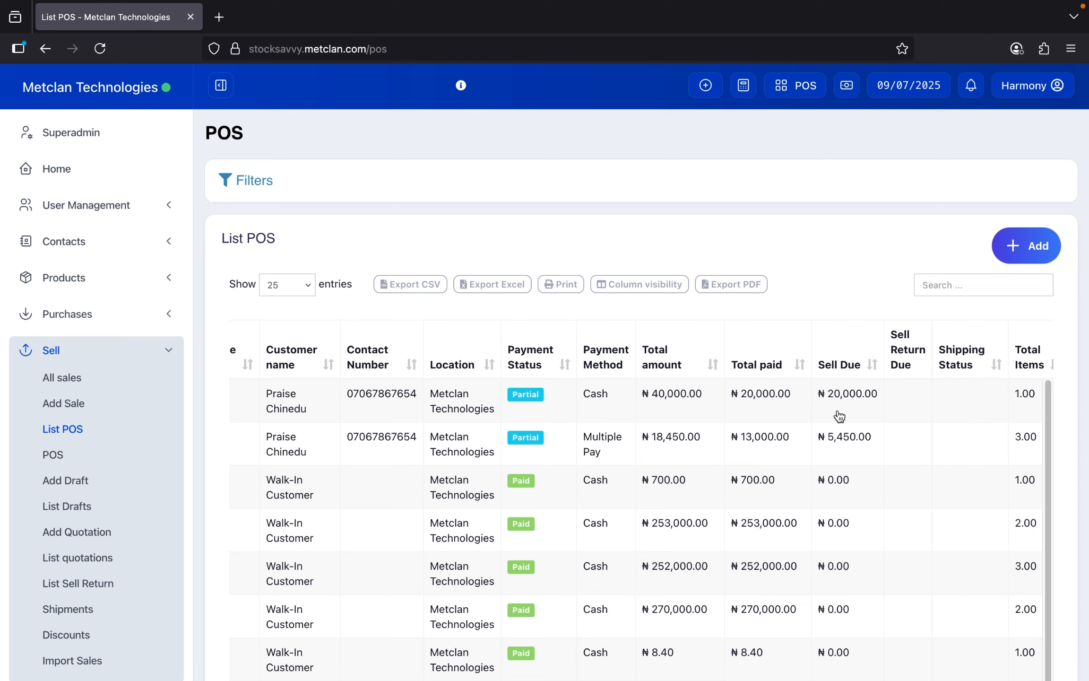
pyautogui.hscroll(-2, 797, 533)
pyautogui.scroll(-5, 797, 533)
pyautogui.hscroll(-3, 798, 534)
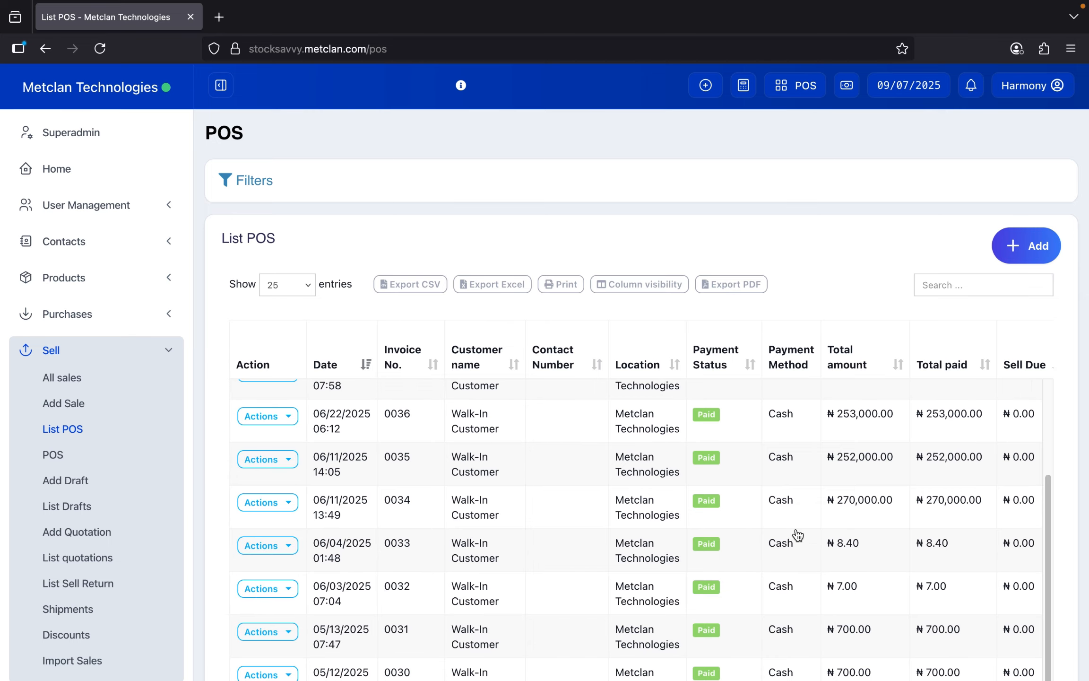
pyautogui.scroll(-6, 798, 534)
pyautogui.scroll(2, 798, 535)
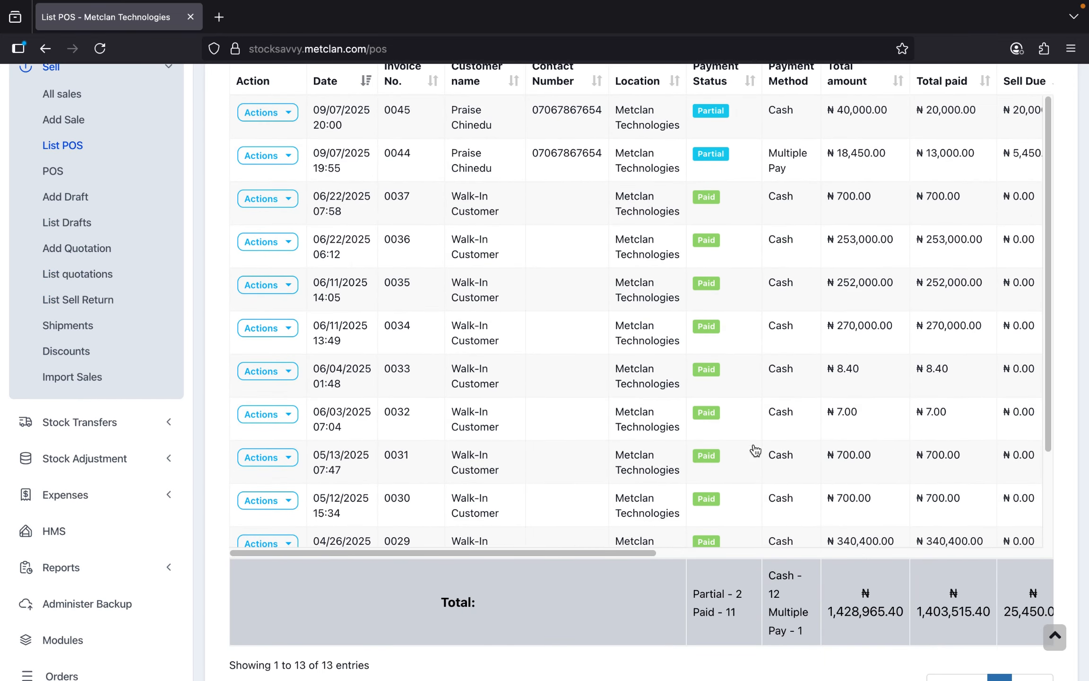
pyautogui.scroll(6, 756, 449)
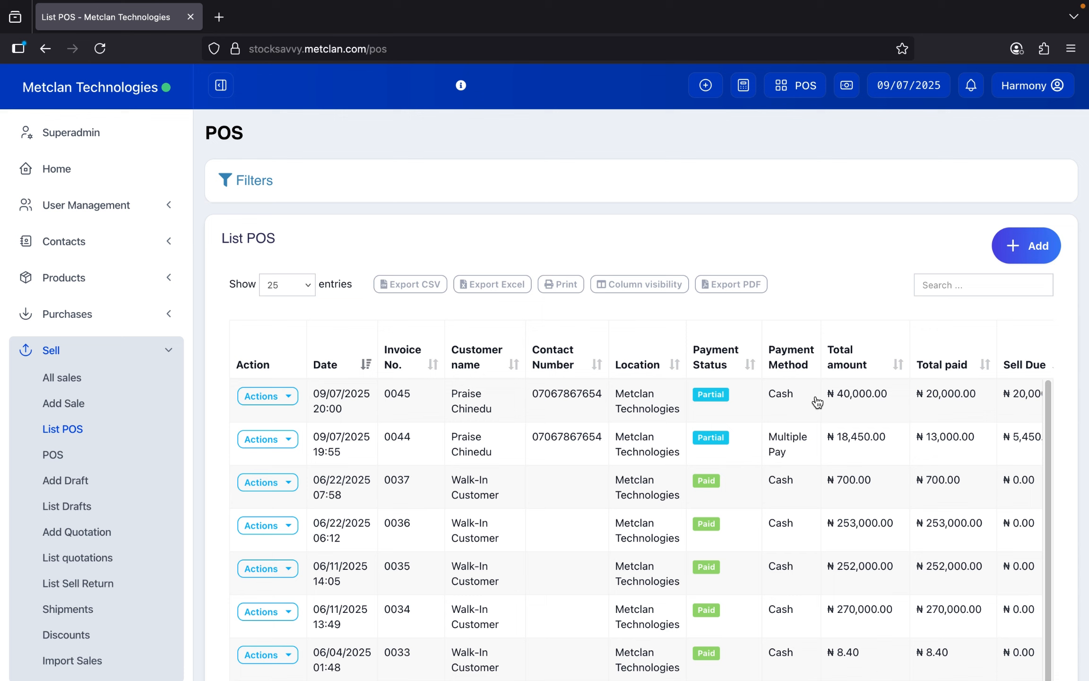
pyautogui.hscroll(5, 898, 449)
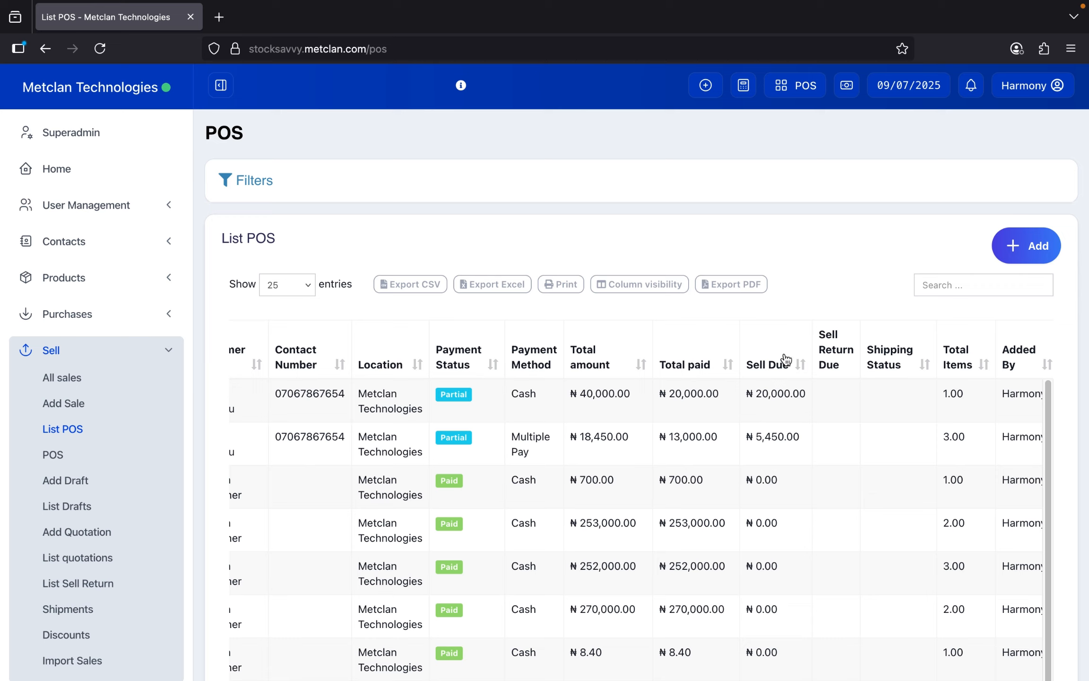
# - Go to Contacts > Customers and review the 9 customer entries, including Walk-In Customer
pyautogui.click(158, 355)
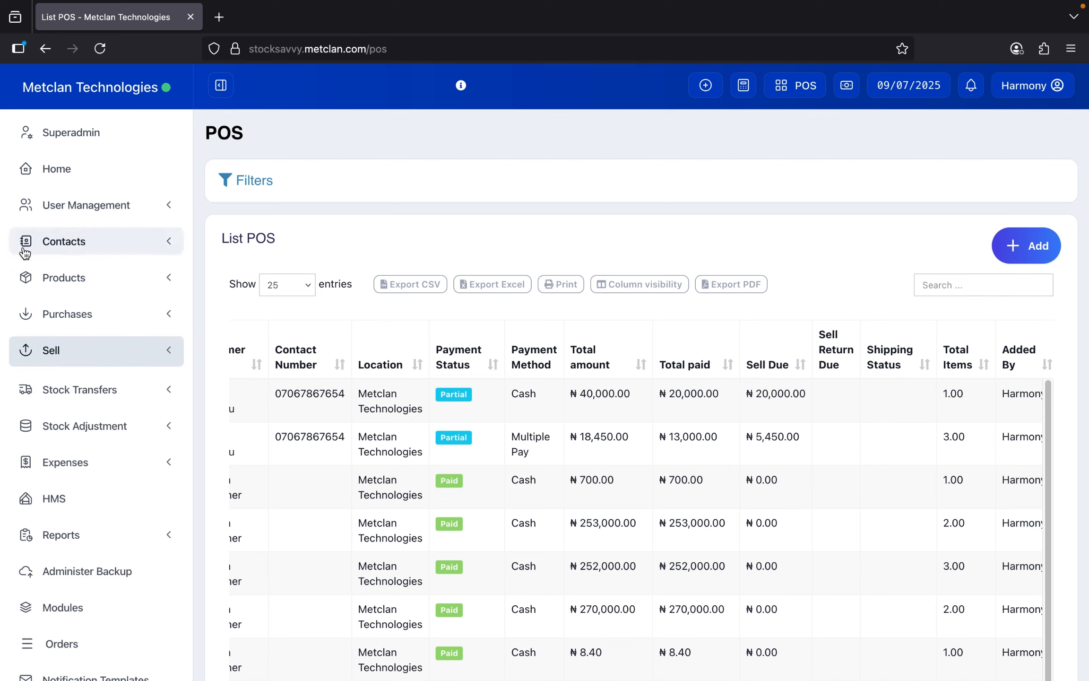
pyautogui.click(87, 244)
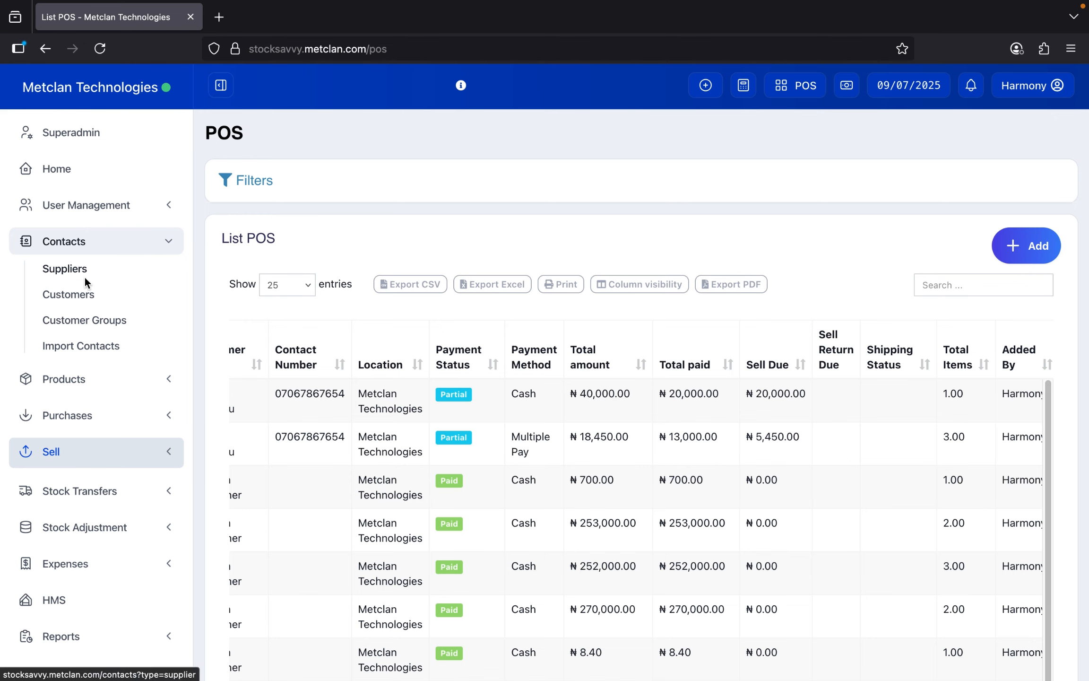
pyautogui.click(74, 299)
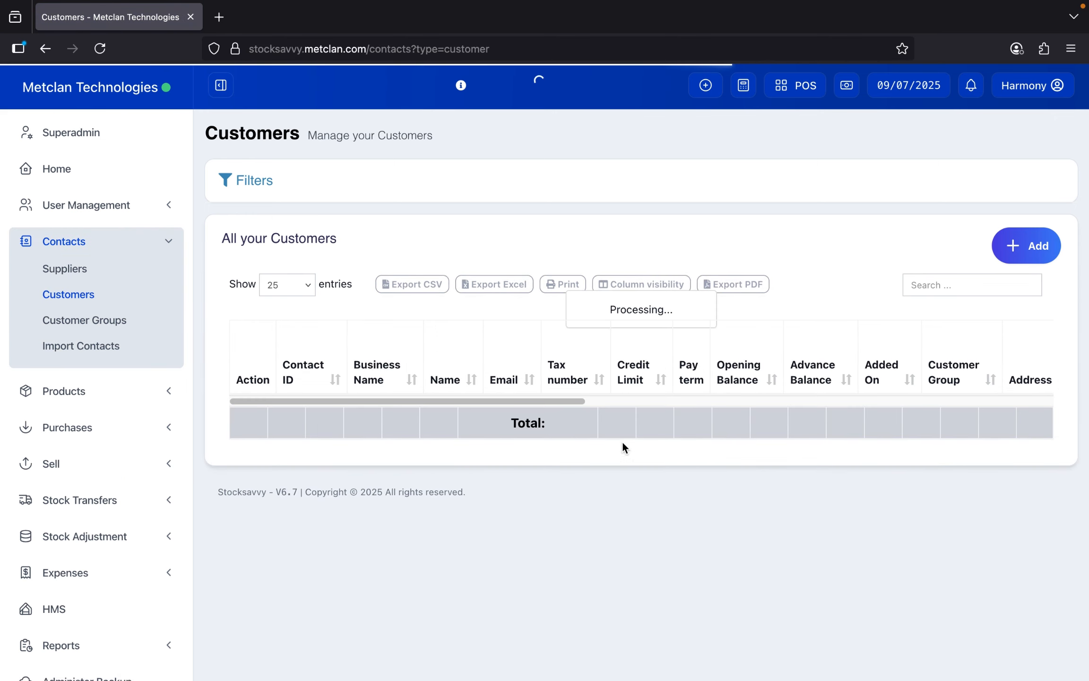
pyautogui.scroll(-5, 679, 329)
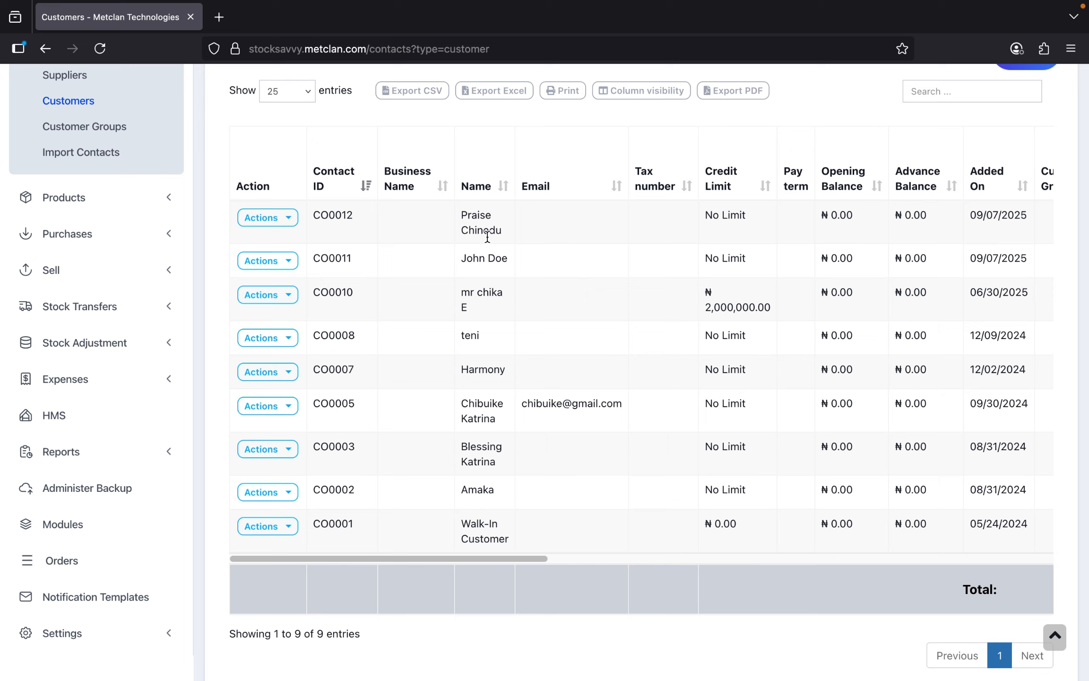
pyautogui.moveTo(314, 633); pyautogui.dragTo(396, 639)
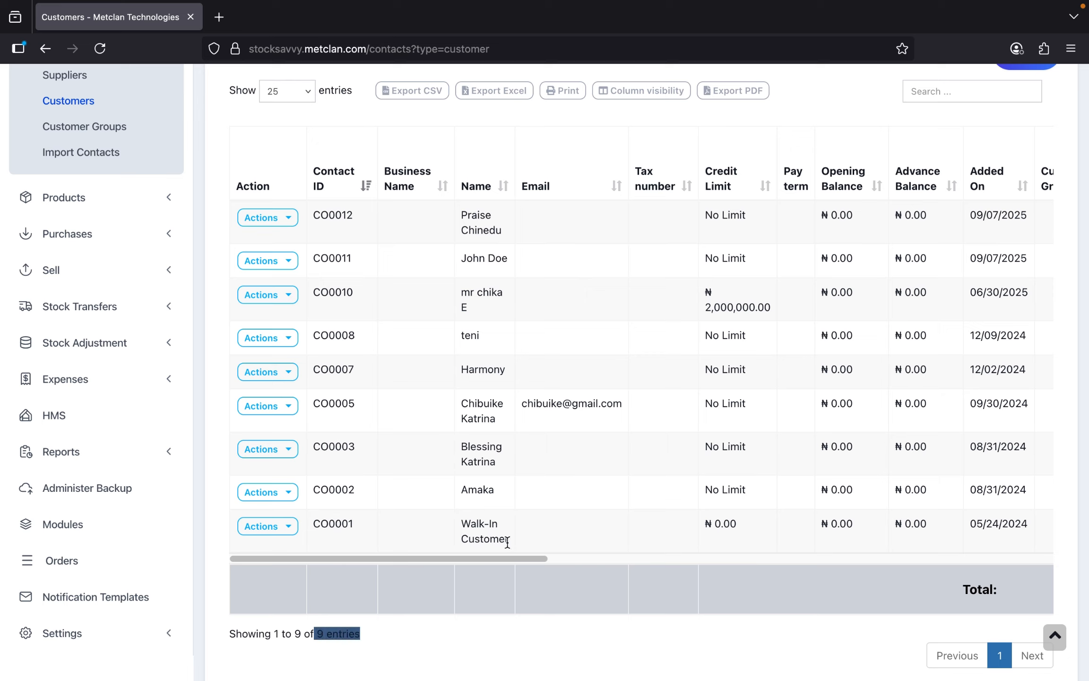
pyautogui.moveTo(507, 542); pyautogui.dragTo(454, 517)
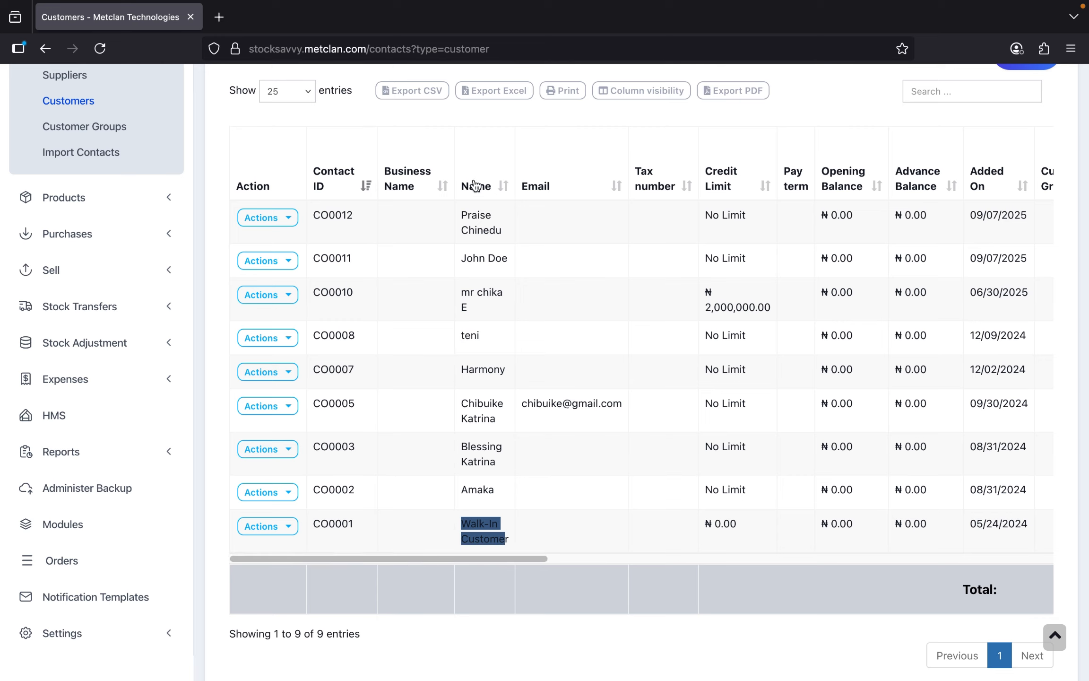
pyautogui.moveTo(486, 556); pyautogui.dragTo(804, 569)
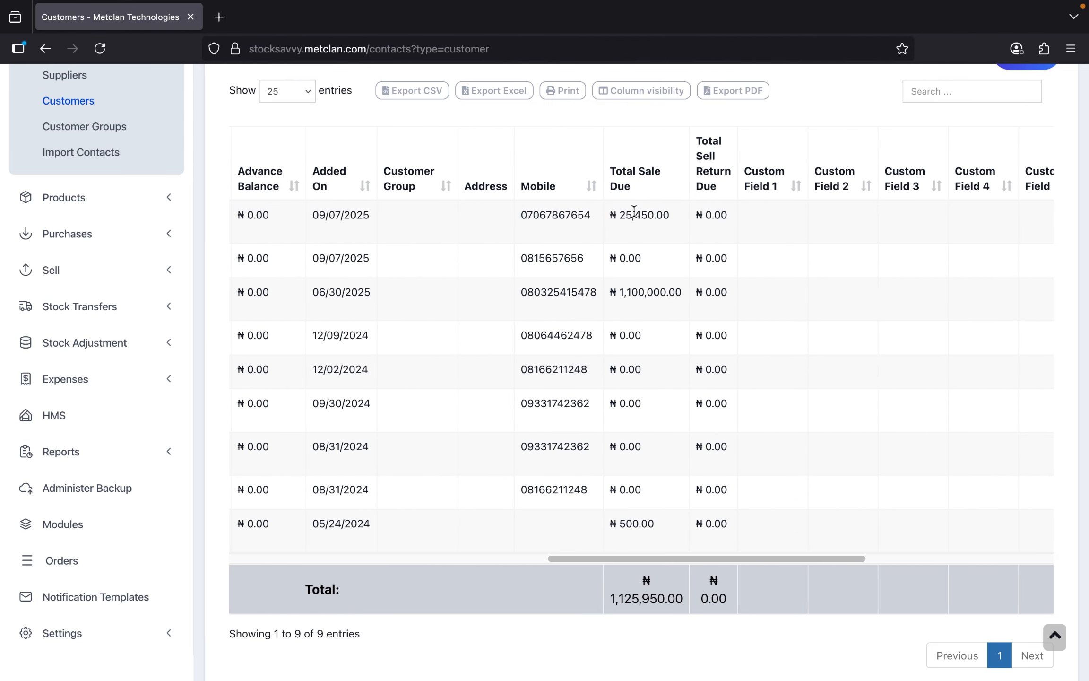
# - Highlight the first customer's ₦25,450.00 total sale due
pyautogui.moveTo(621, 215); pyautogui.dragTo(684, 221)
pyautogui.click(658, 148)
pyautogui.moveTo(669, 216); pyautogui.dragTo(619, 211)
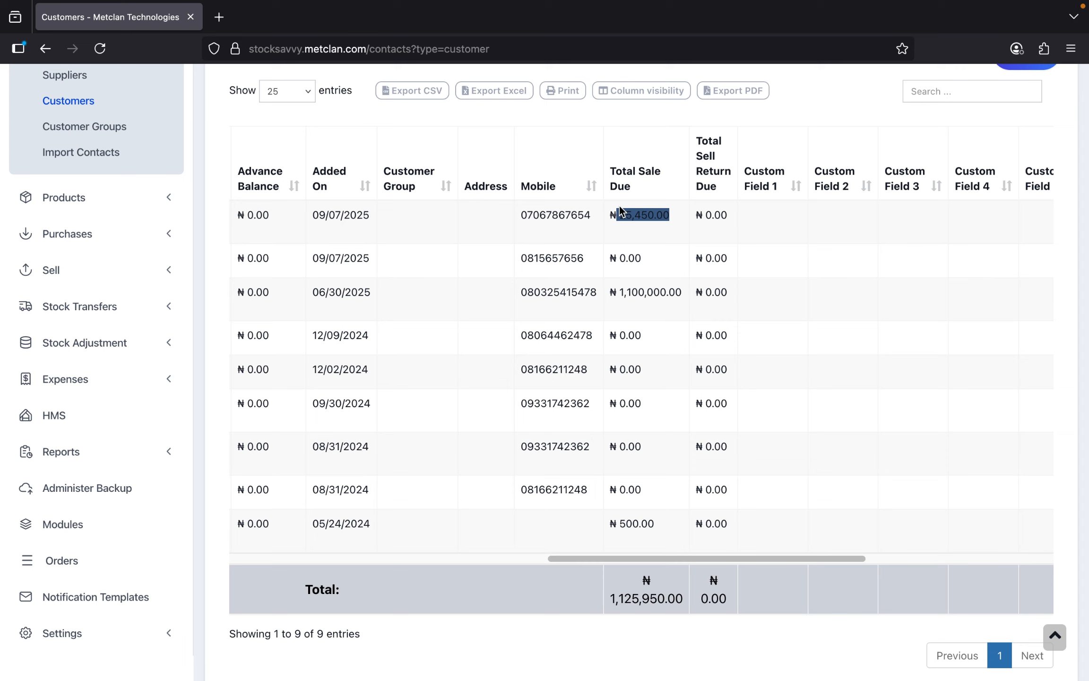
pyautogui.click(645, 142)
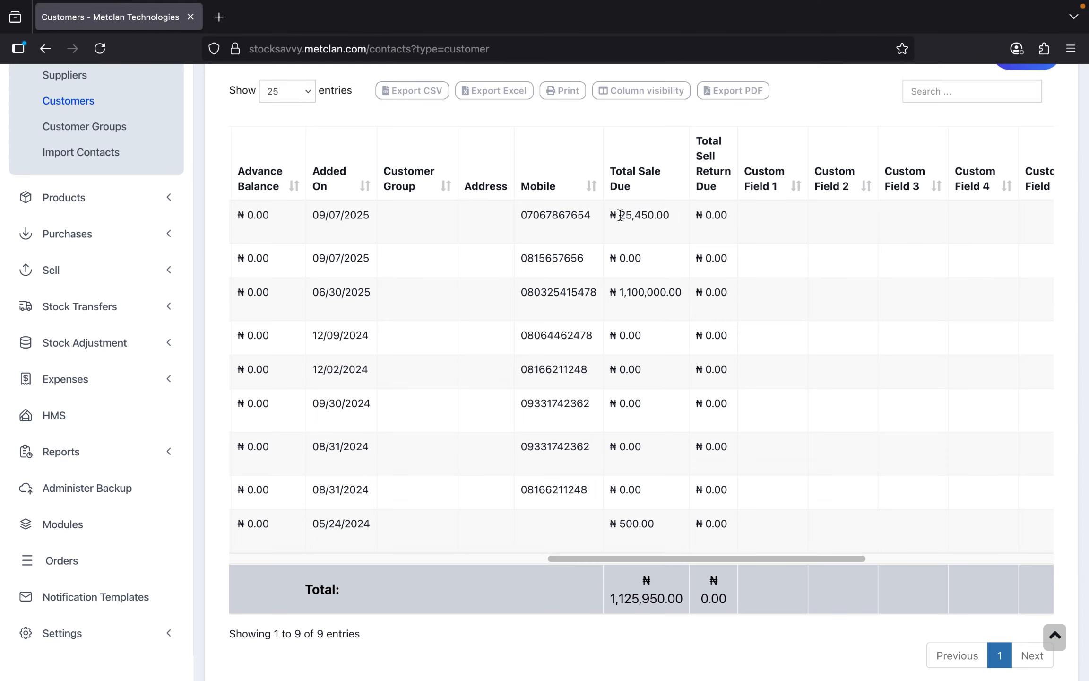
pyautogui.moveTo(620, 215)
pyautogui.mouseDown()
pyautogui.moveTo(674, 213)
pyautogui.moveTo(621, 215)
pyautogui.mouseUp()
pyautogui.click(671, 215)
pyautogui.moveTo(622, 216); pyautogui.dragTo(666, 216)
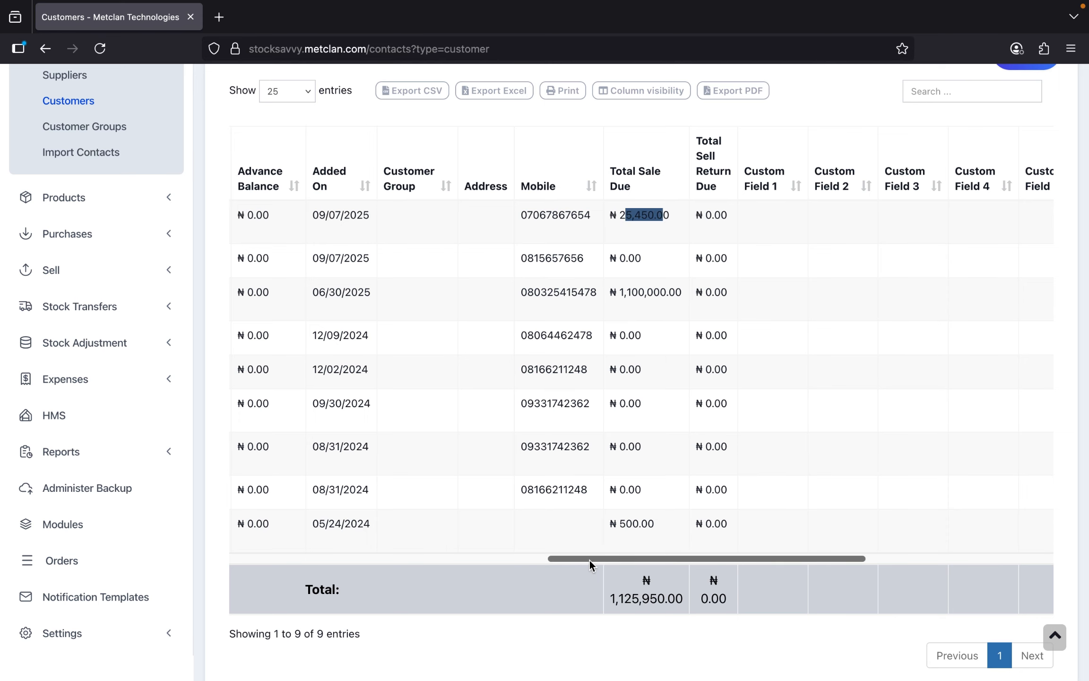
pyautogui.moveTo(589, 560); pyautogui.dragTo(298, 574)
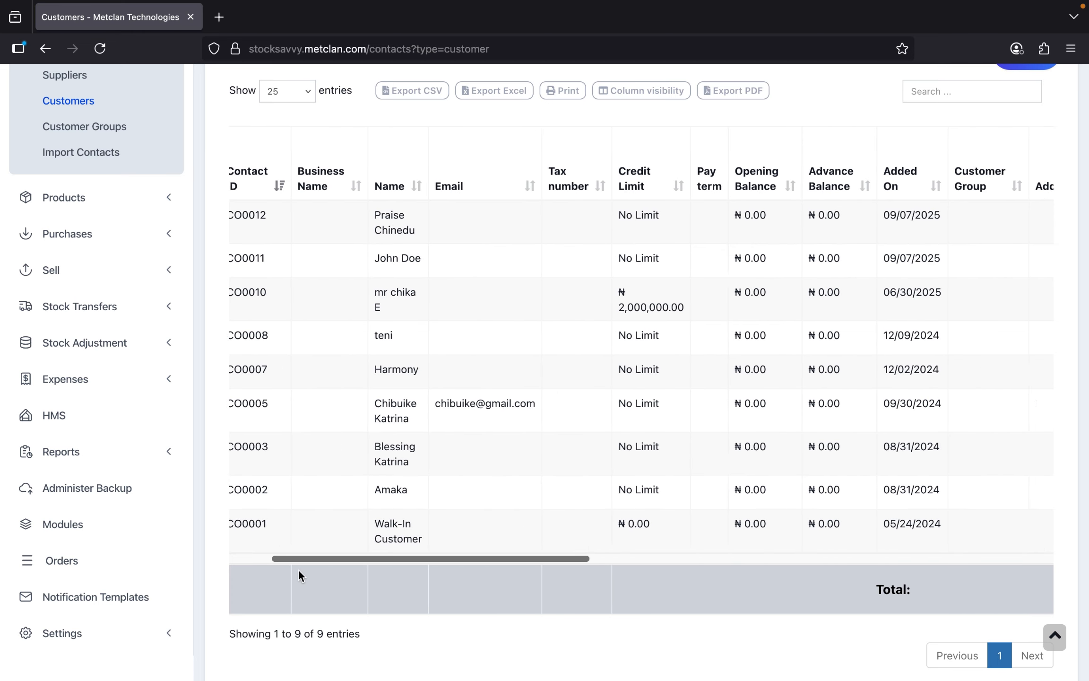
pyautogui.click(99, 272)
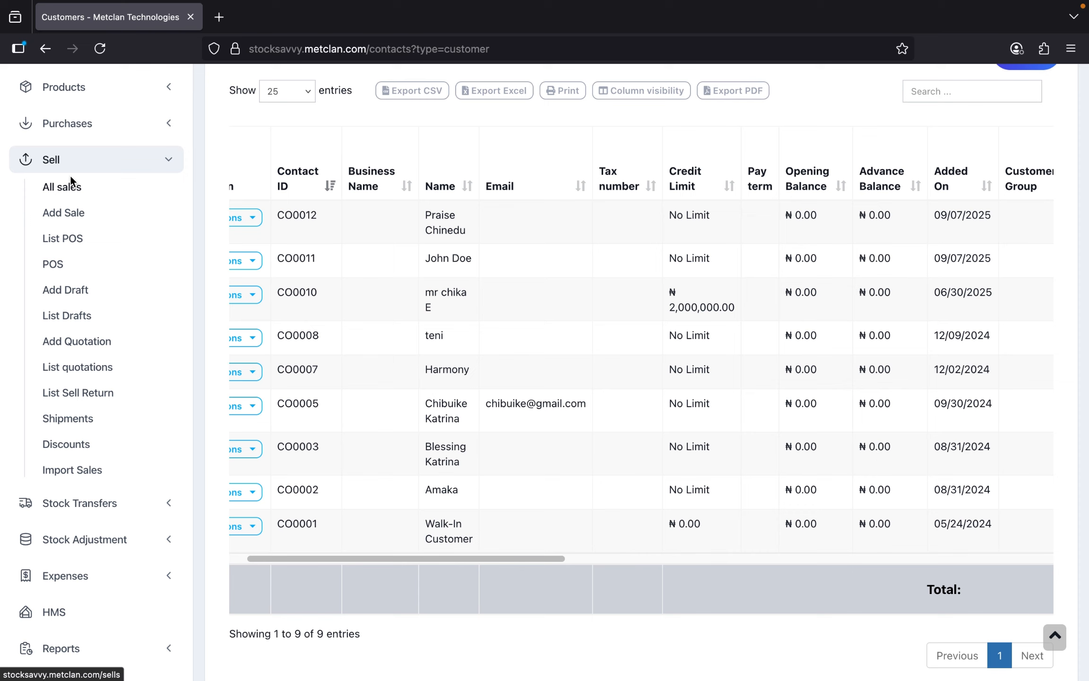
pyautogui.moveTo(478, 560); pyautogui.dragTo(430, 552)
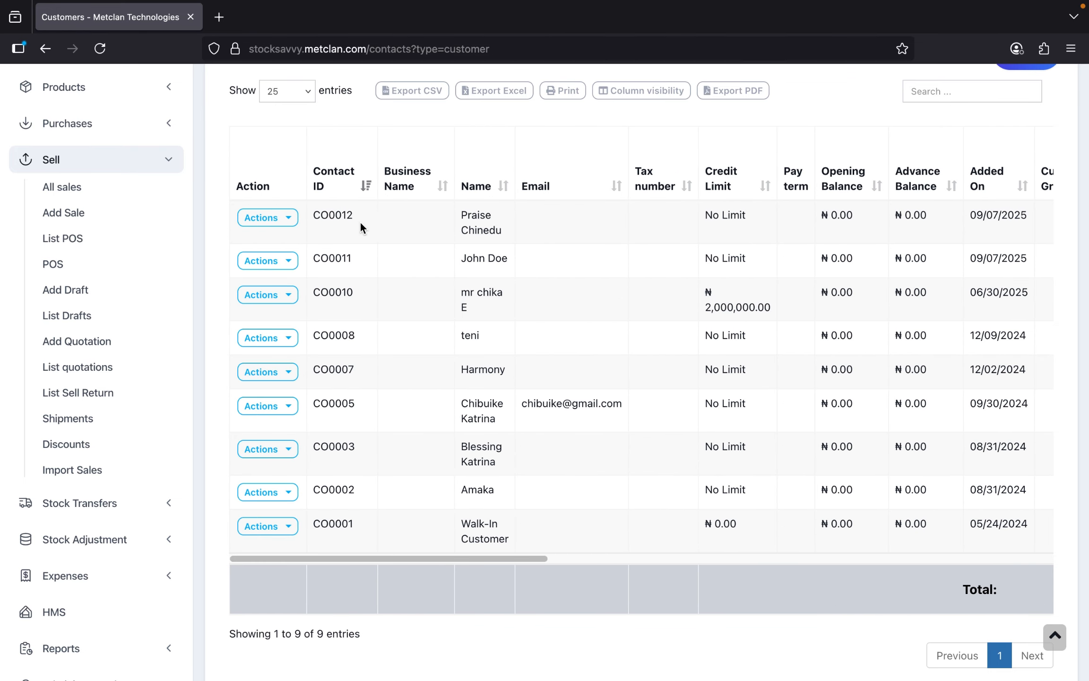
# - Open Add payment for the first customer, choose ZENITH BANK and keep date 09/07/2025
pyautogui.click(288, 218)
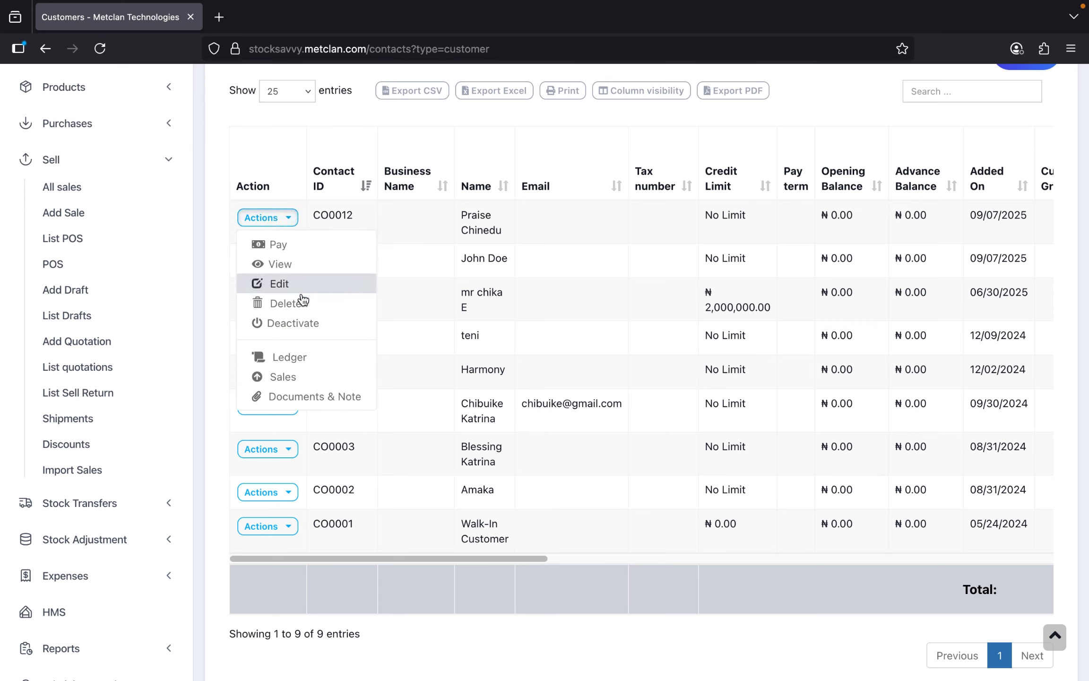
pyautogui.click(294, 247)
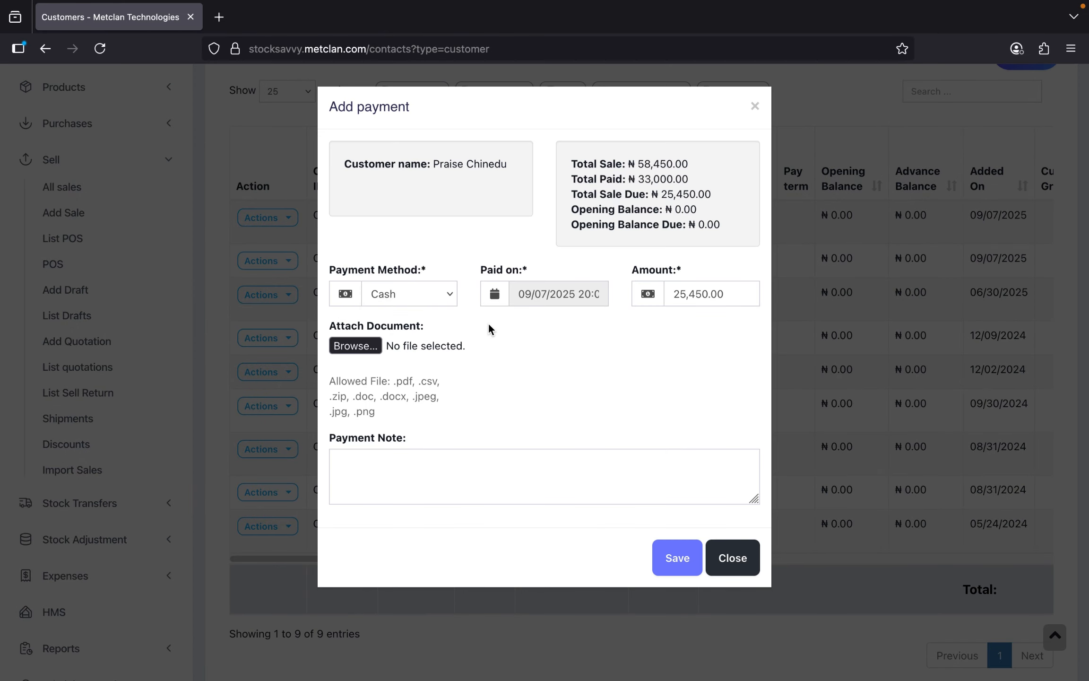
pyautogui.click(440, 294)
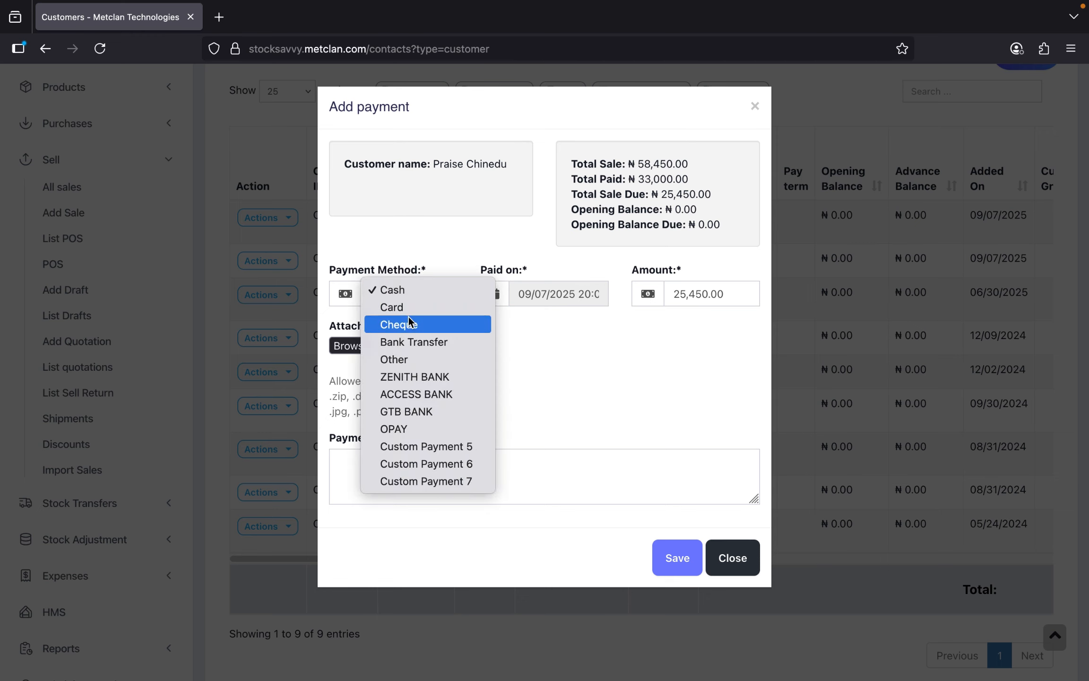
pyautogui.click(434, 376)
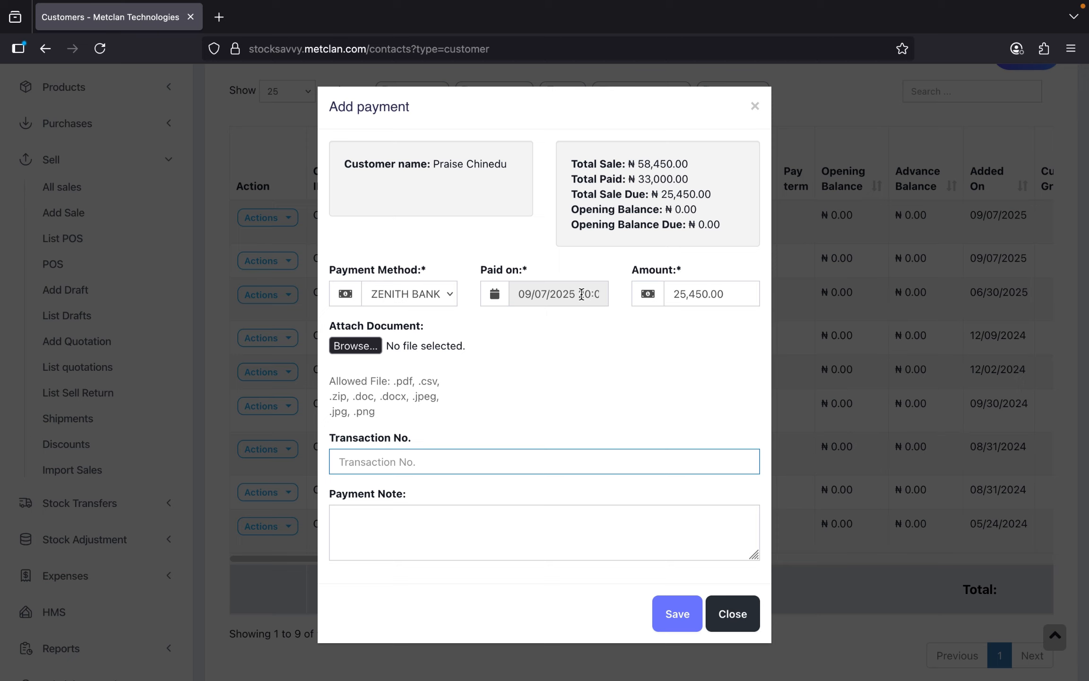
pyautogui.click(730, 291)
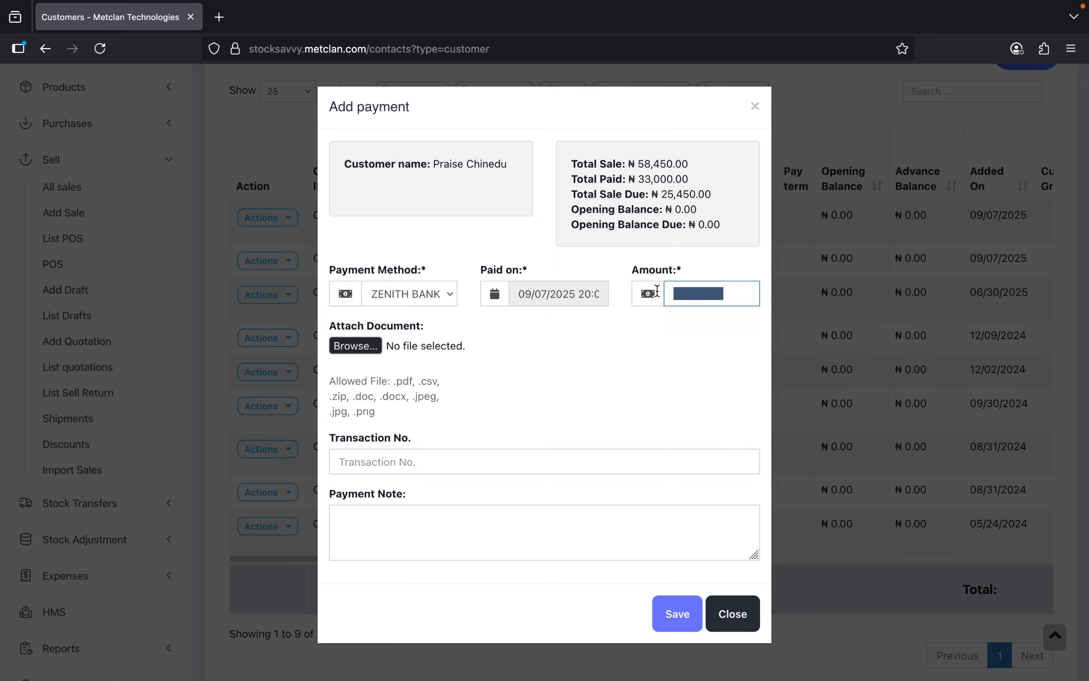
pyautogui.click(550, 294)
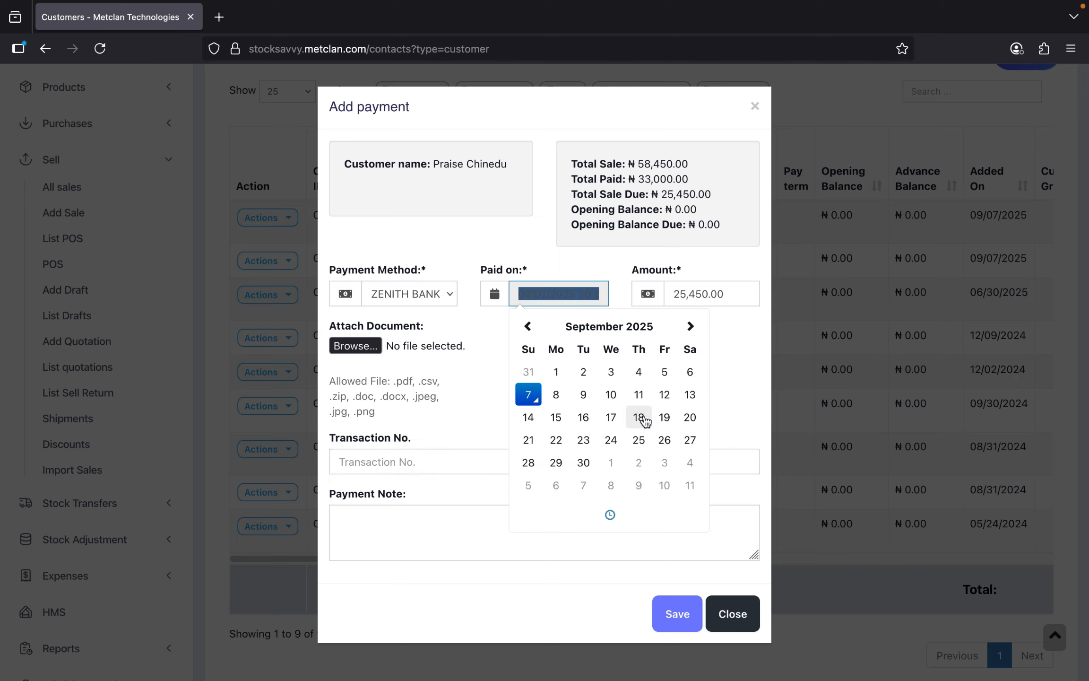
pyautogui.click(488, 363)
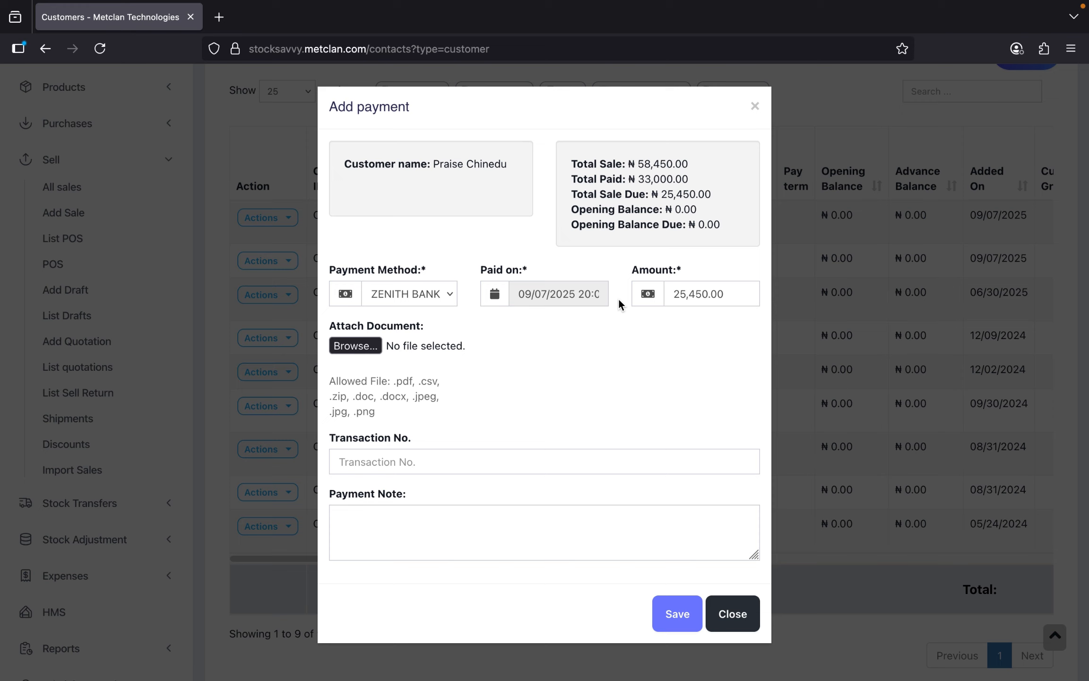
pyautogui.click(603, 297)
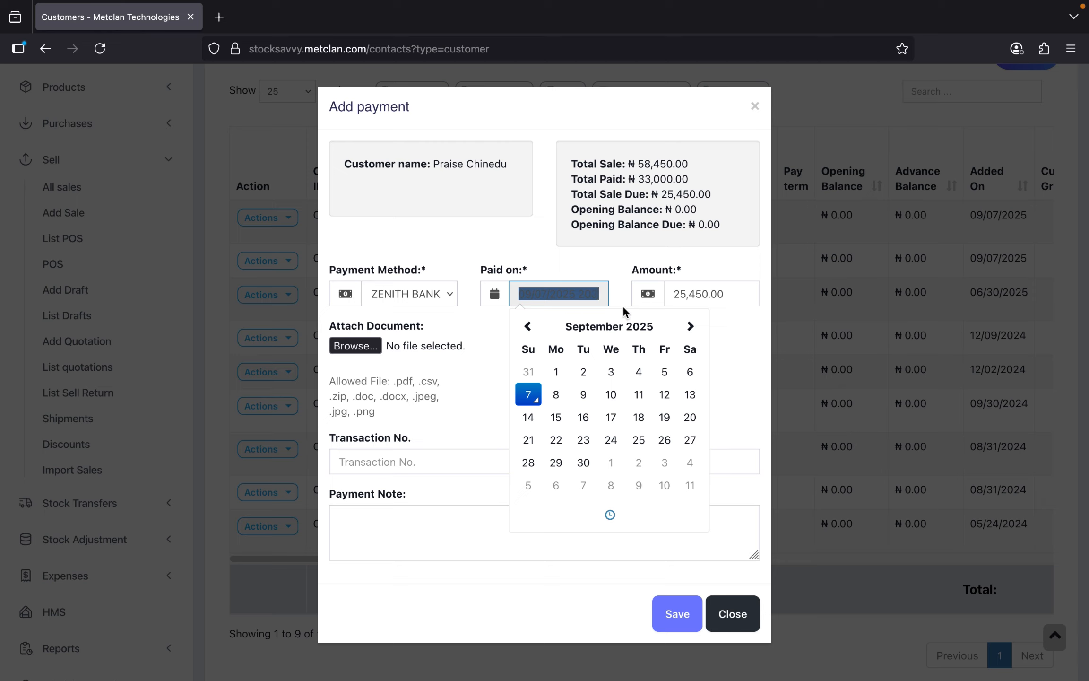
pyautogui.click(716, 340)
# - Replace the prefilled 25,450.00 amount with 15000 and save the payment
pyautogui.moveTo(732, 295); pyautogui.dragTo(665, 270)
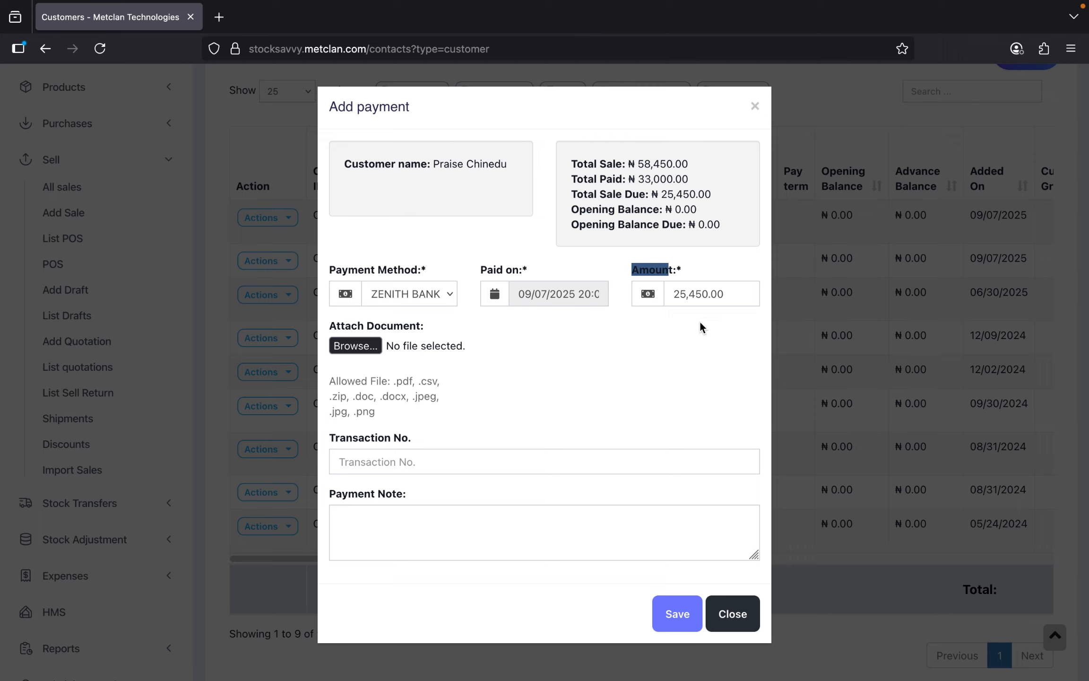
pyautogui.moveTo(737, 294); pyautogui.dragTo(643, 287)
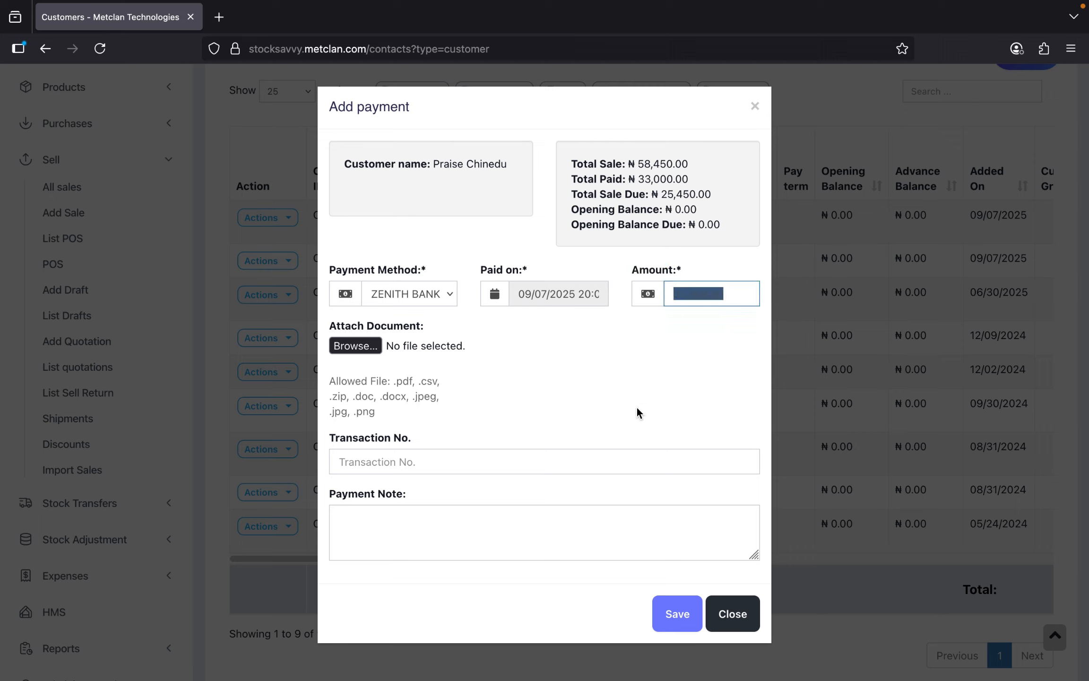
pyautogui.click(678, 379)
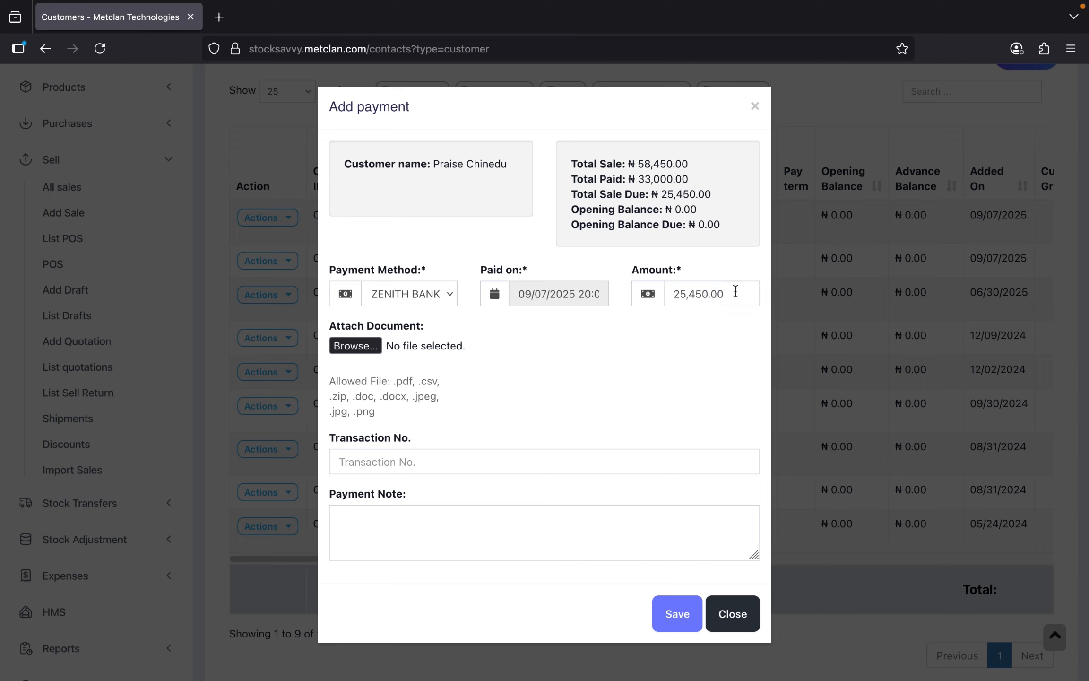
pyautogui.moveTo(735, 290); pyautogui.dragTo(642, 290)
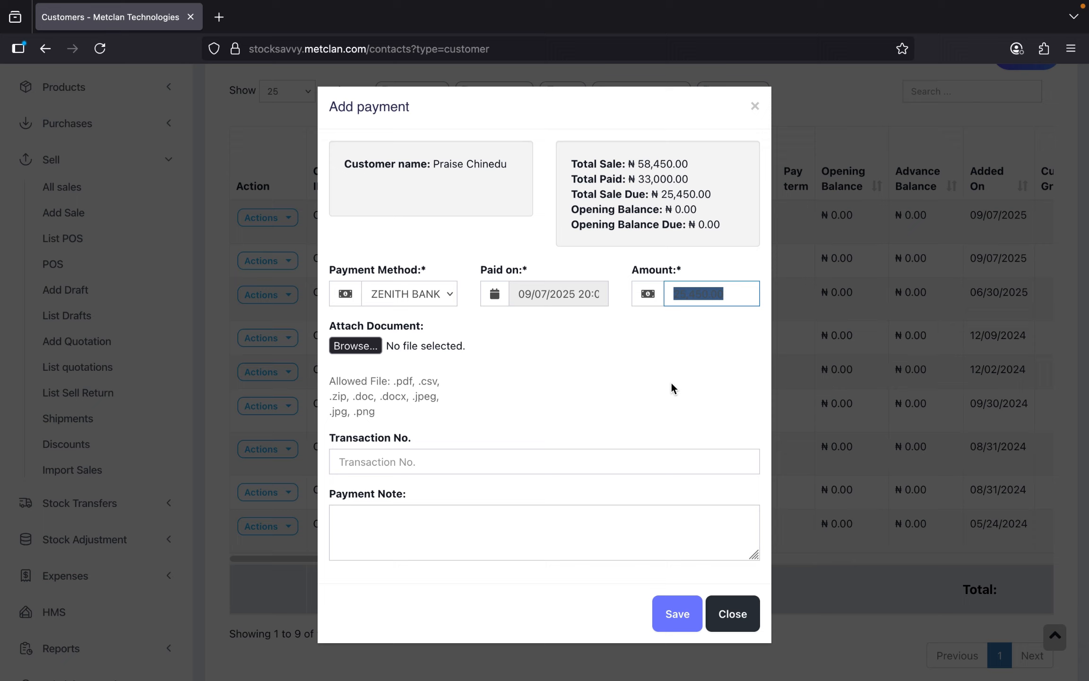
pyautogui.write('15')
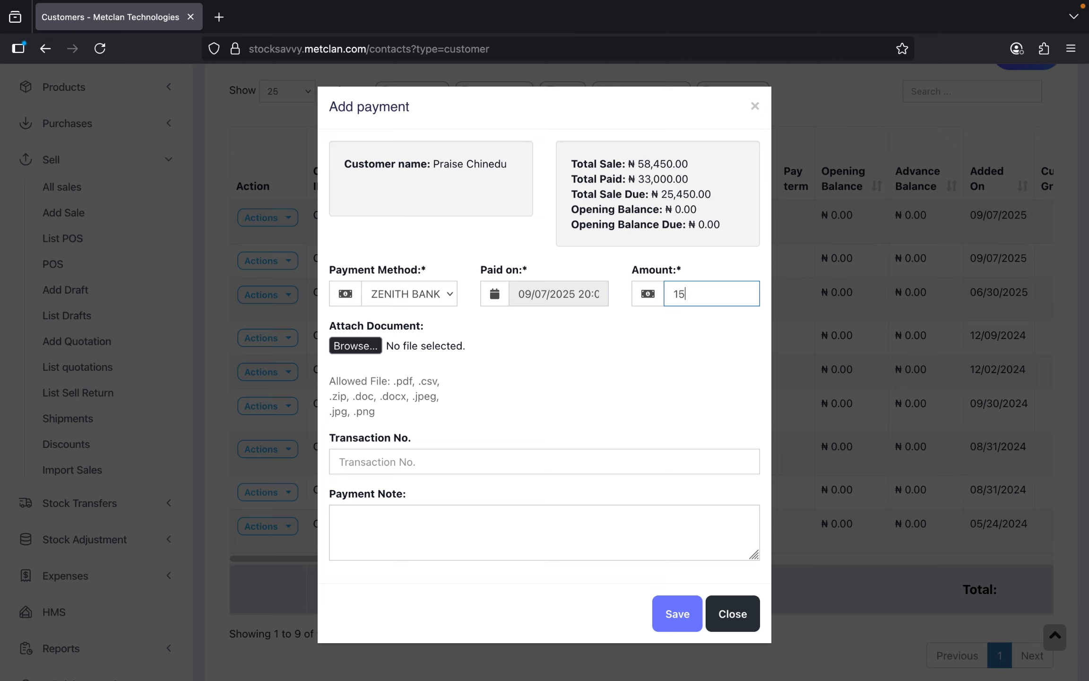
pyautogui.write('000')
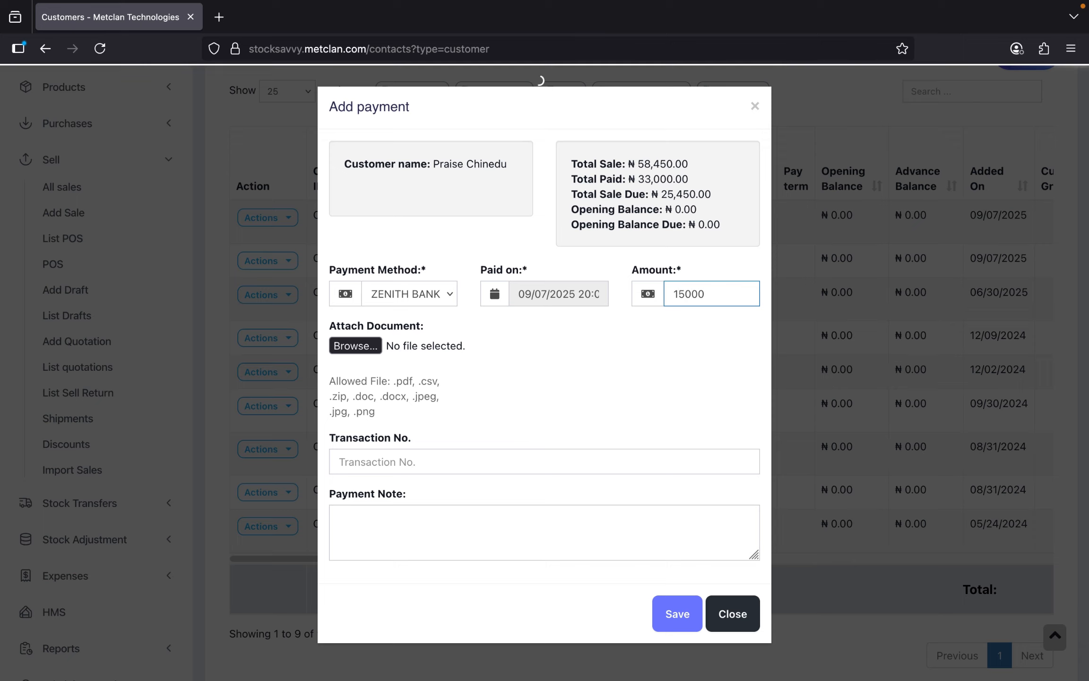
pyautogui.click(687, 364)
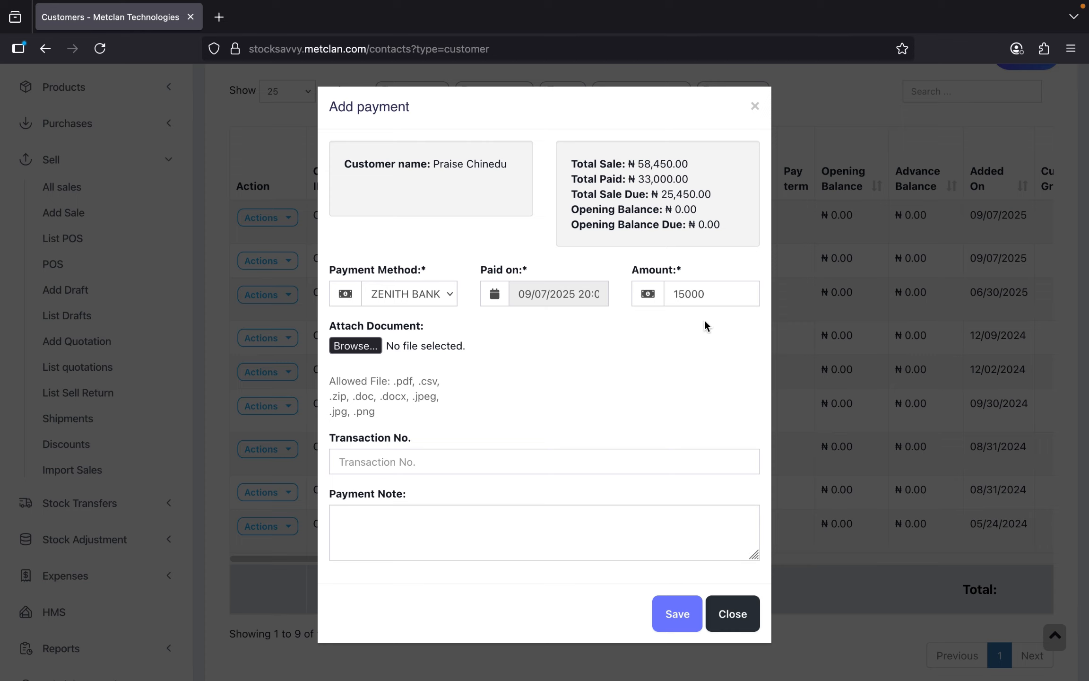
pyautogui.click(677, 613)
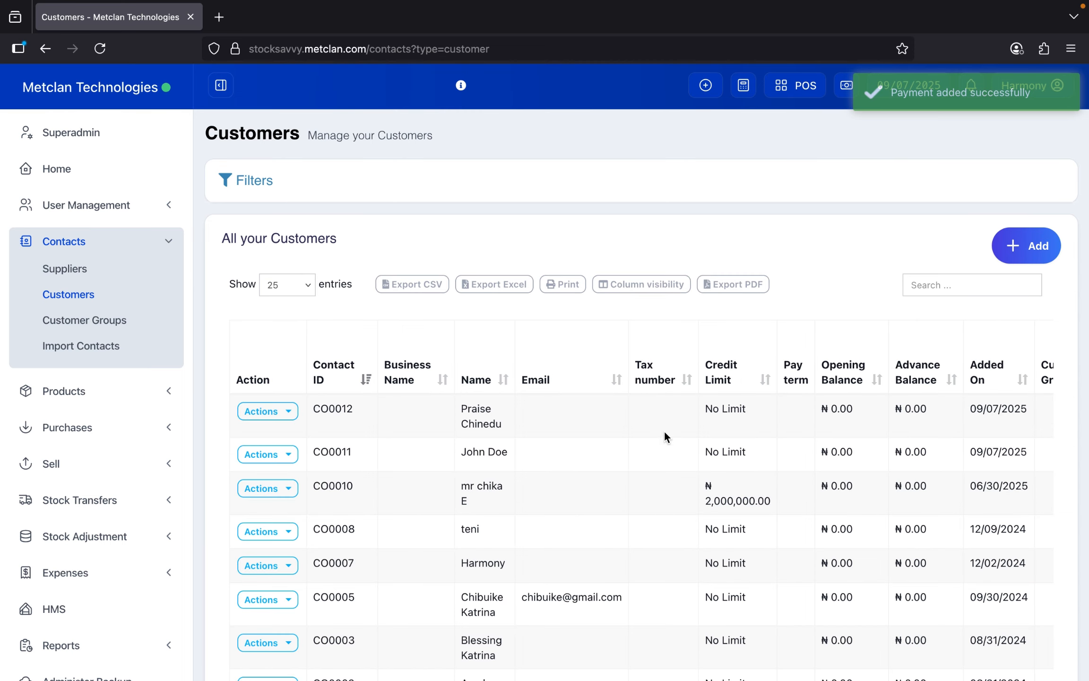
# - Verify the customer's Total Sale Due is now ₦10,450.00, then go to Sell > List POS
pyautogui.scroll(-1, 624, 335)
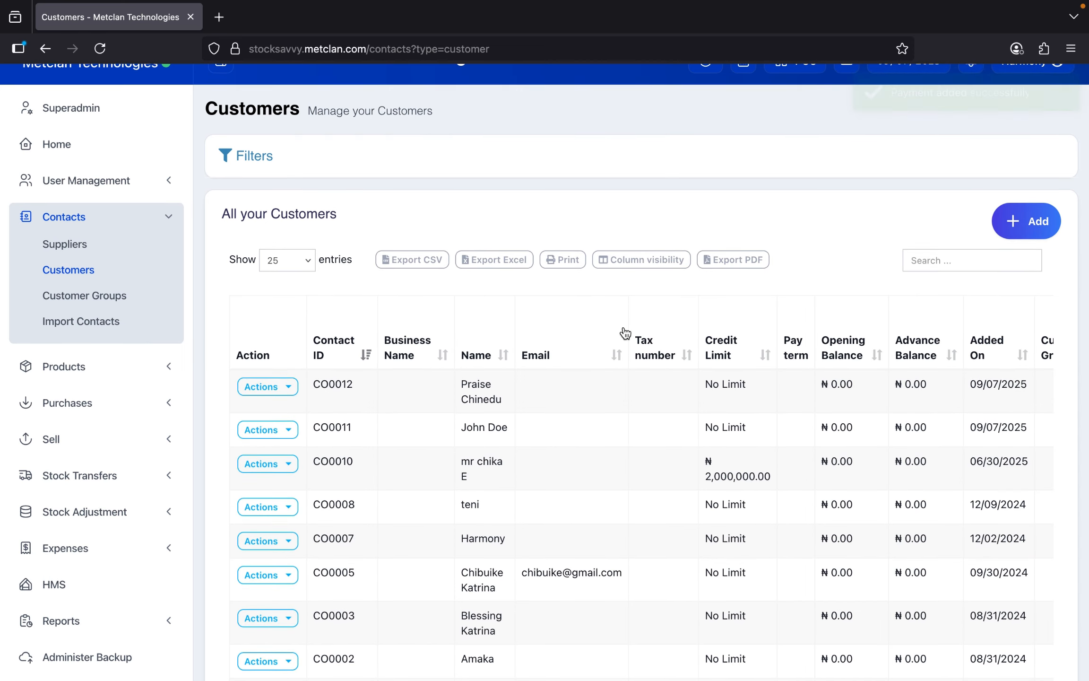
pyautogui.scroll(-5, 624, 333)
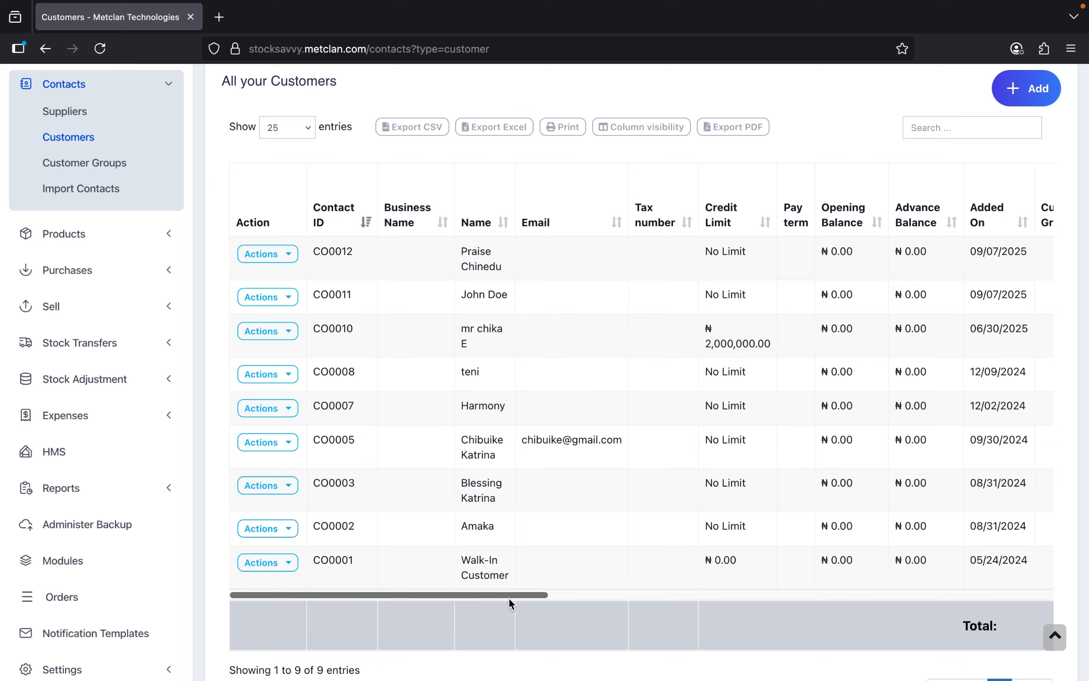
pyautogui.moveTo(506, 594); pyautogui.dragTo(790, 598)
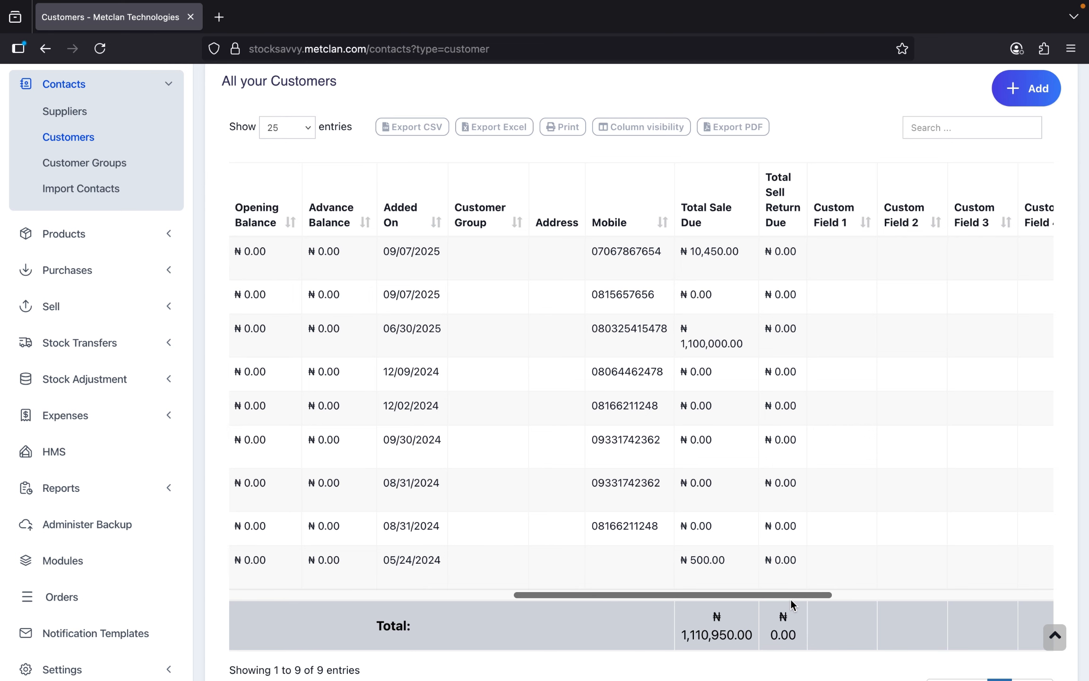
pyautogui.moveTo(694, 256); pyautogui.dragTo(746, 258)
pyautogui.click(785, 151)
pyautogui.moveTo(633, 595); pyautogui.dragTo(389, 591)
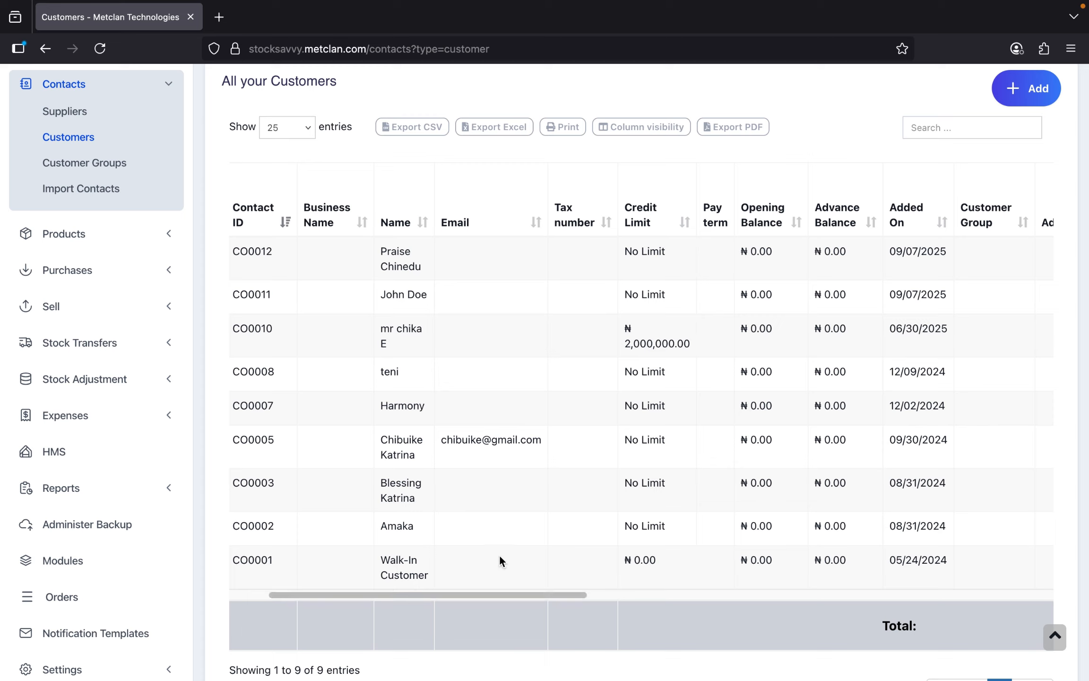
pyautogui.click(164, 307)
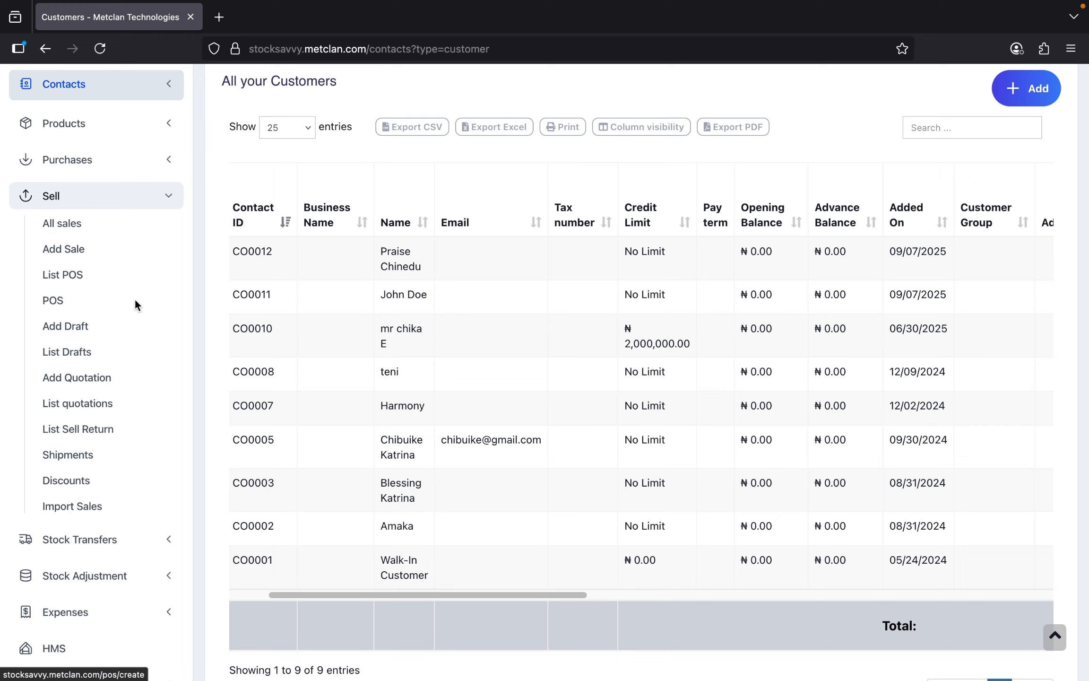
pyautogui.click(72, 278)
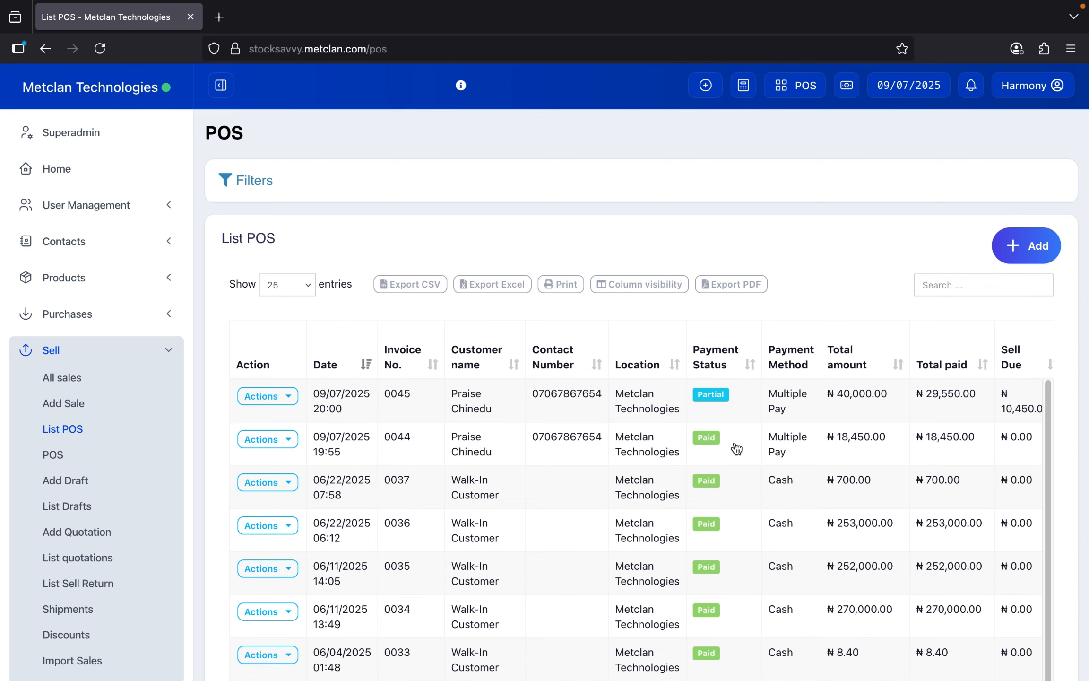
pyautogui.hscroll(3, 736, 448)
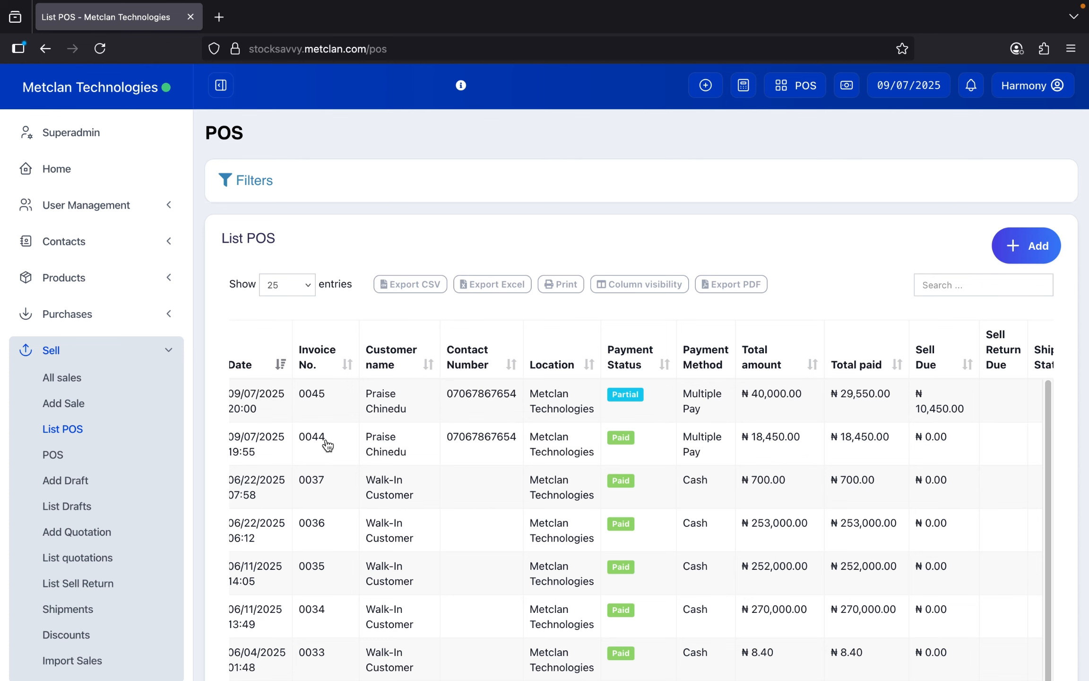
pyautogui.hscroll(-3, 344, 448)
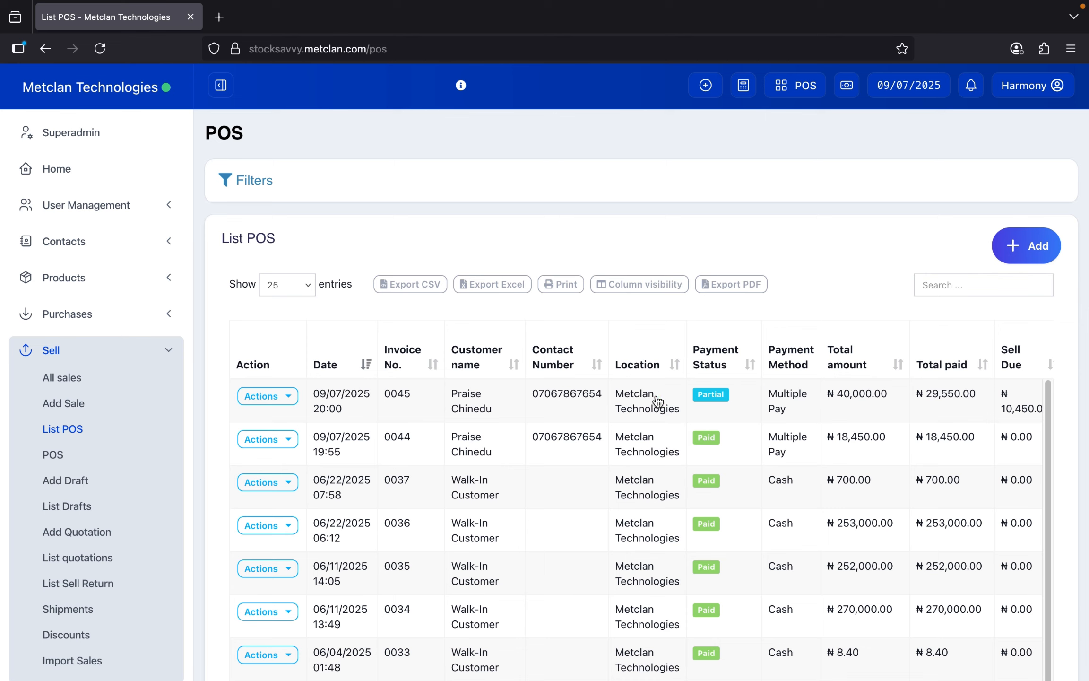
pyautogui.click(287, 439)
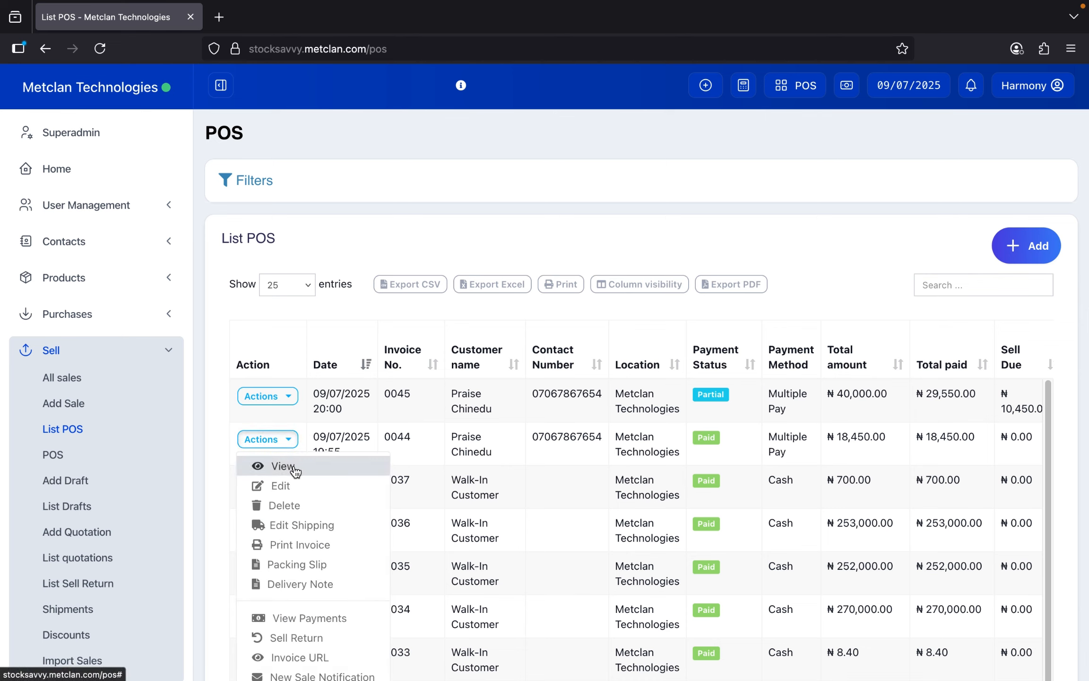
pyautogui.click(335, 468)
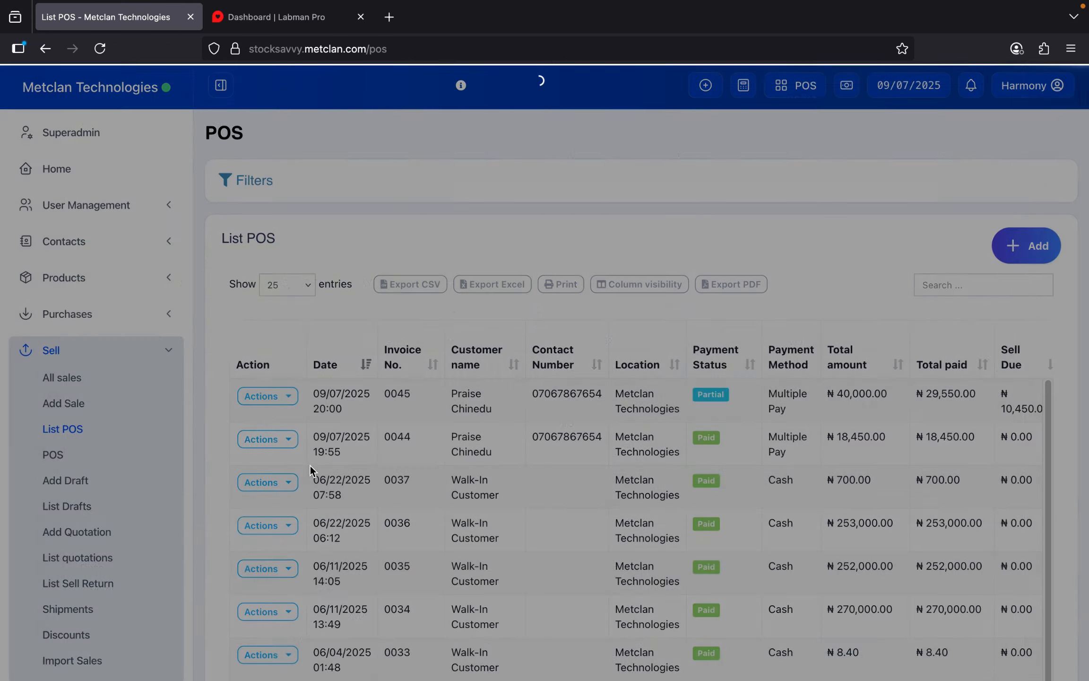
pyautogui.scroll(-3, 364, 435)
pyautogui.scroll(3, 367, 416)
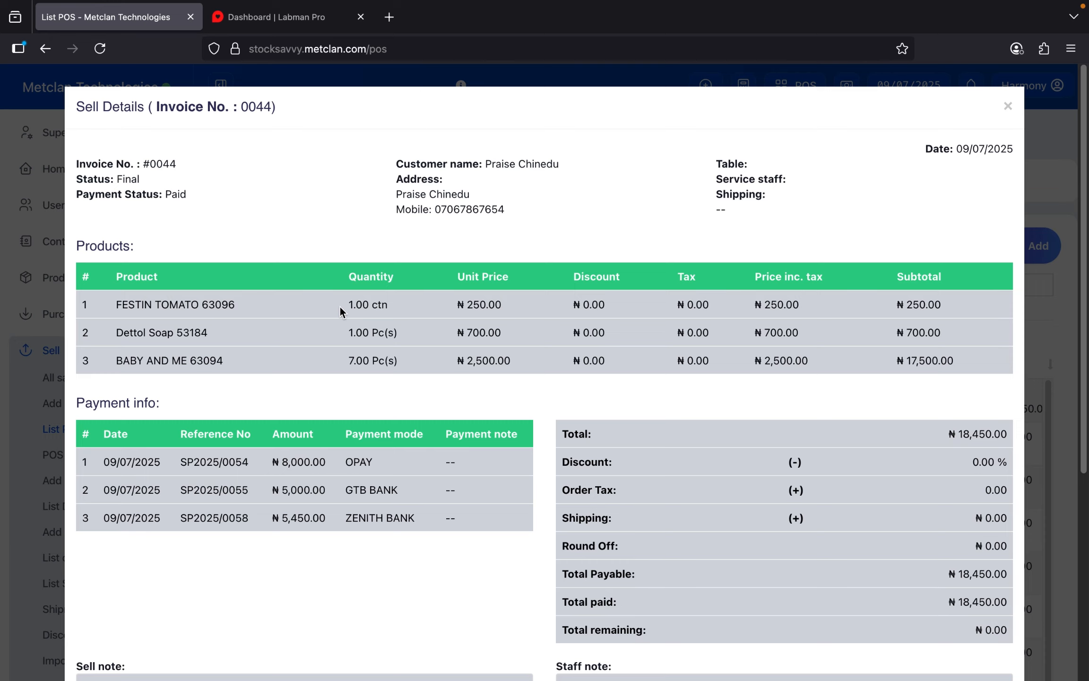
pyautogui.scroll(-4, 340, 310)
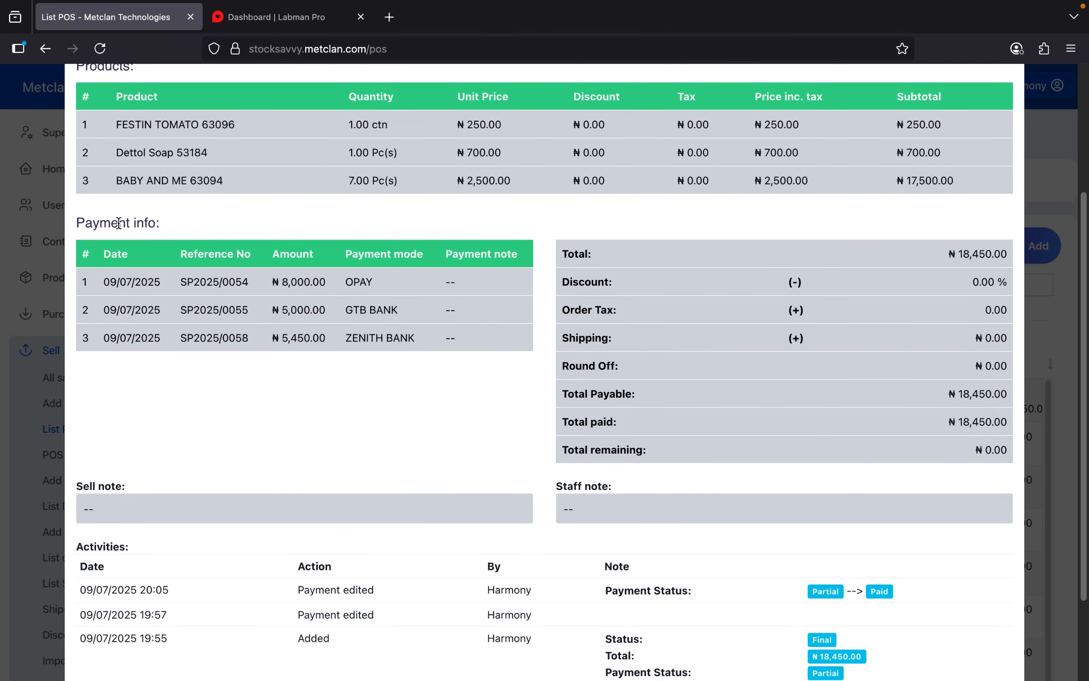
pyautogui.moveTo(118, 222); pyautogui.dragTo(160, 223)
pyautogui.moveTo(280, 282); pyautogui.dragTo(347, 284)
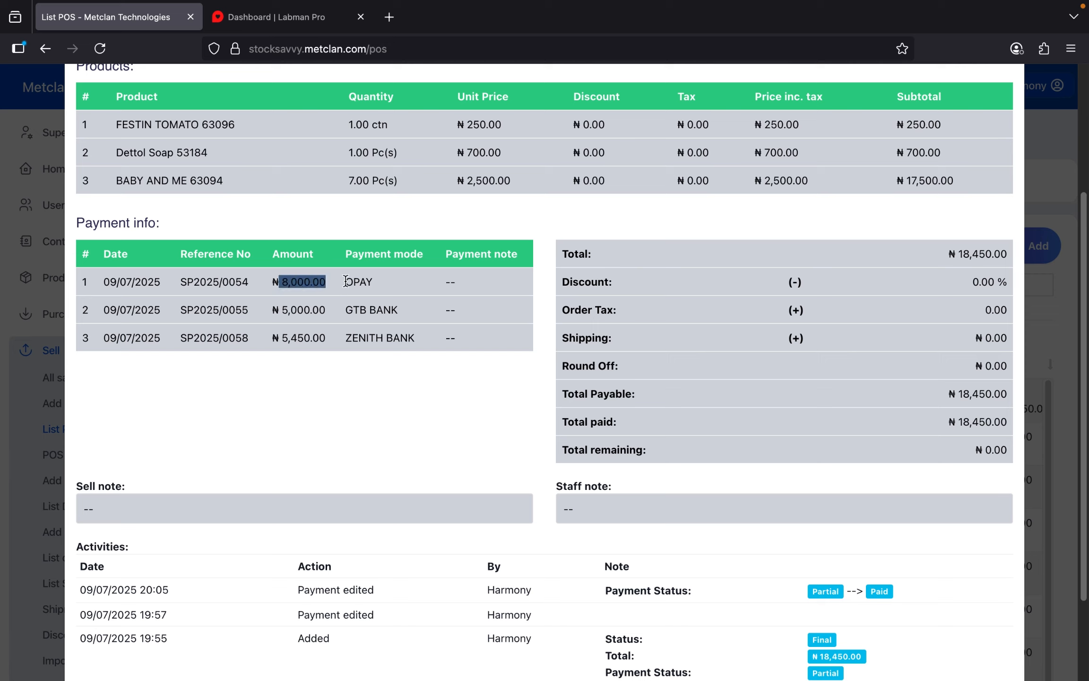
pyautogui.moveTo(281, 310); pyautogui.dragTo(391, 339)
pyautogui.click(438, 344)
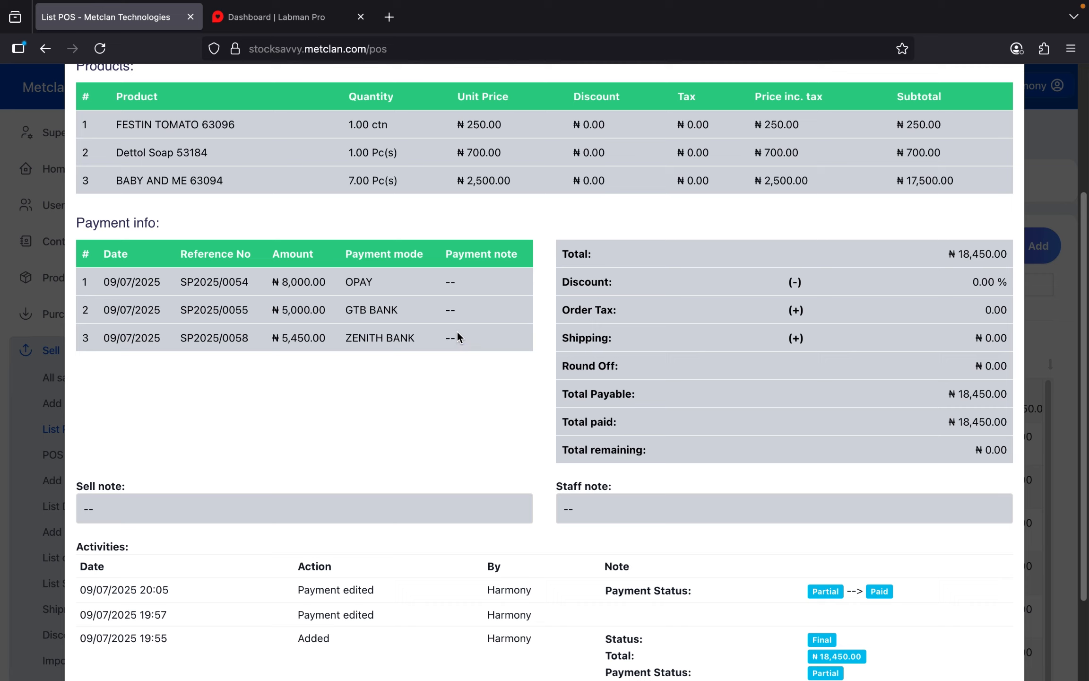
pyautogui.moveTo(458, 336); pyautogui.dragTo(265, 341)
pyautogui.click(285, 337)
pyautogui.moveTo(279, 340); pyautogui.dragTo(377, 336)
pyautogui.click(38, 403)
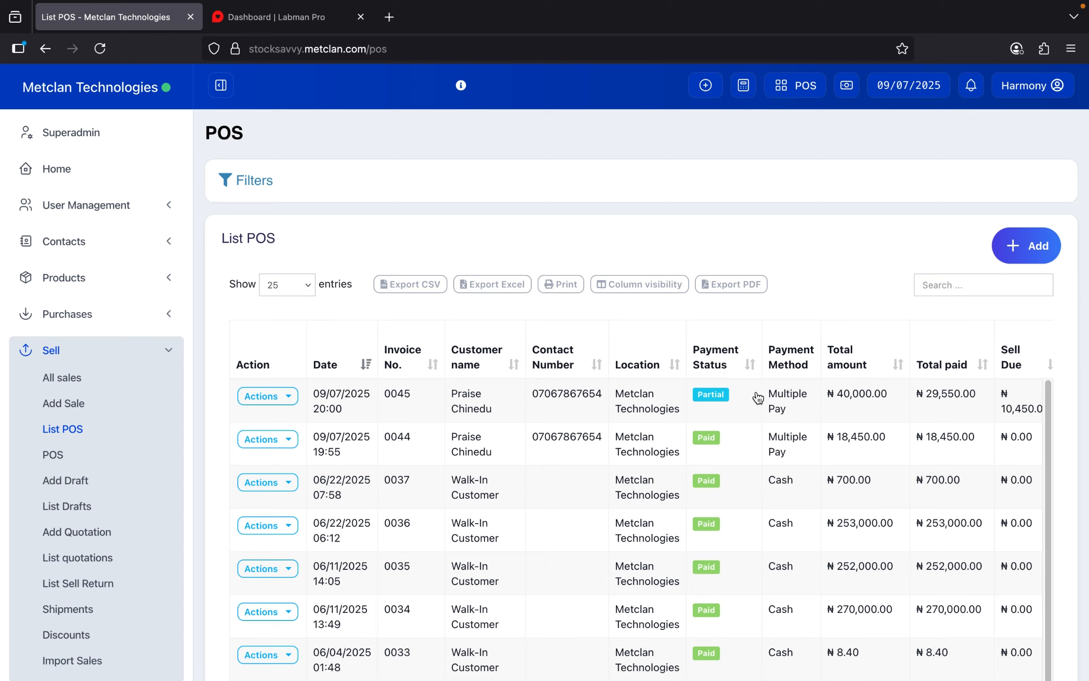
pyautogui.click(273, 400)
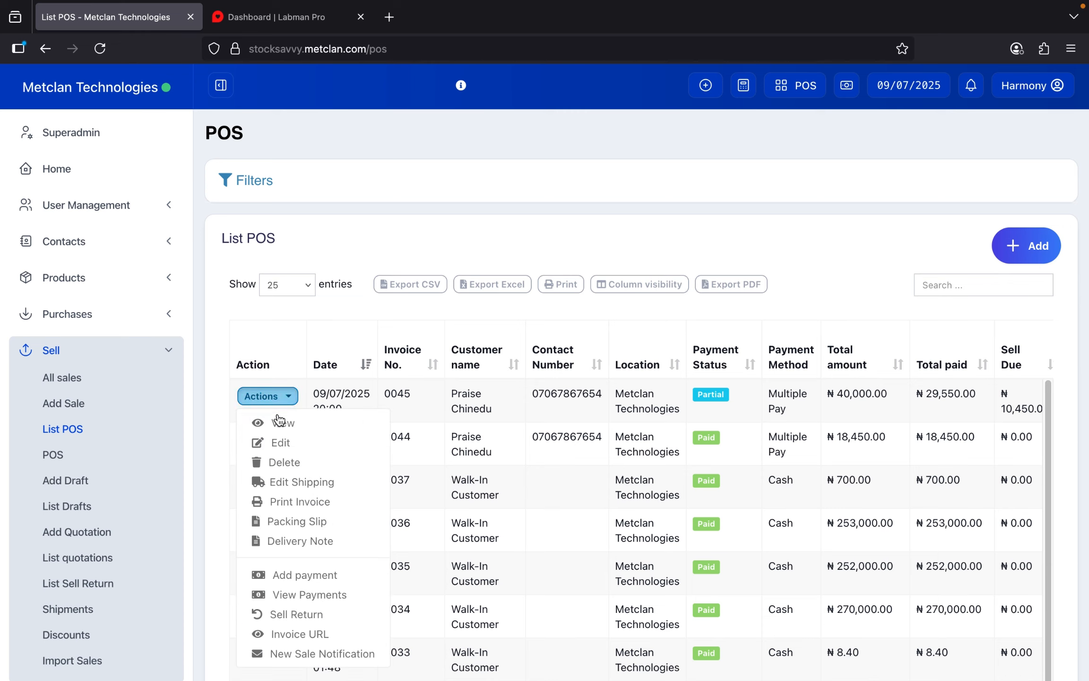
pyautogui.click(282, 422)
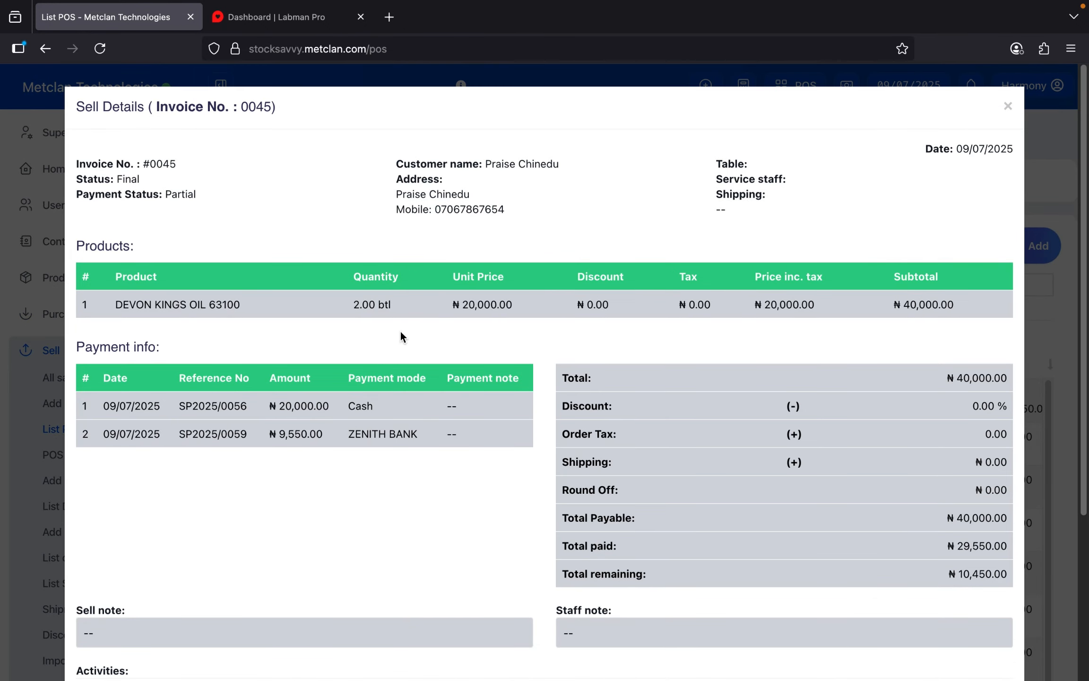
pyautogui.scroll(-3, 304, 398)
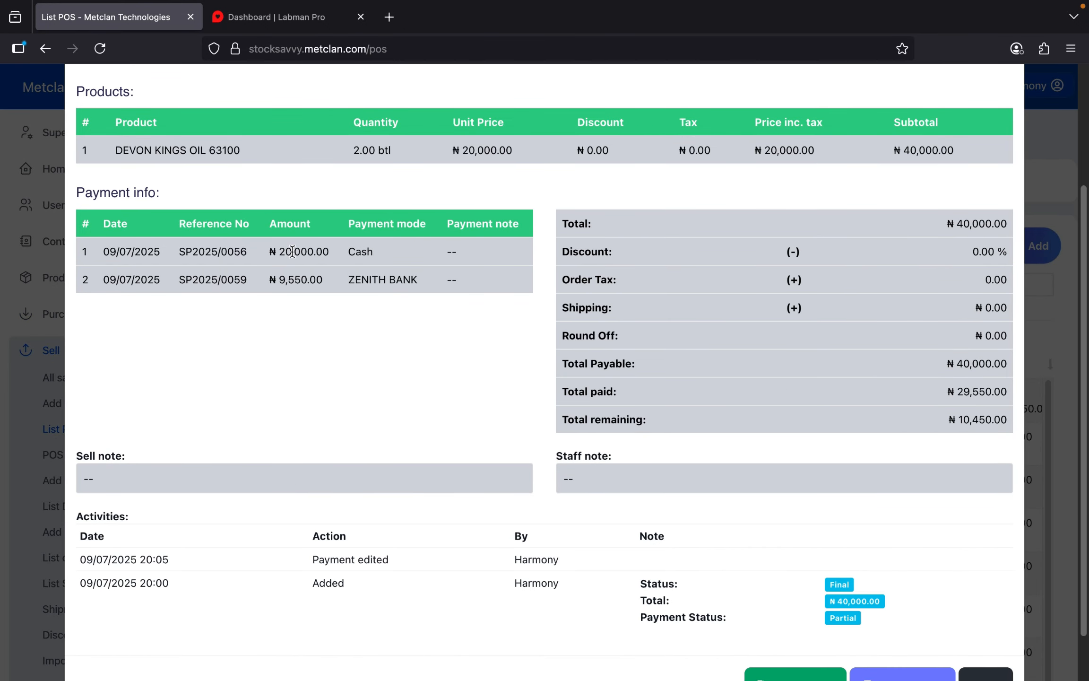
pyautogui.moveTo(278, 254); pyautogui.dragTo(349, 251)
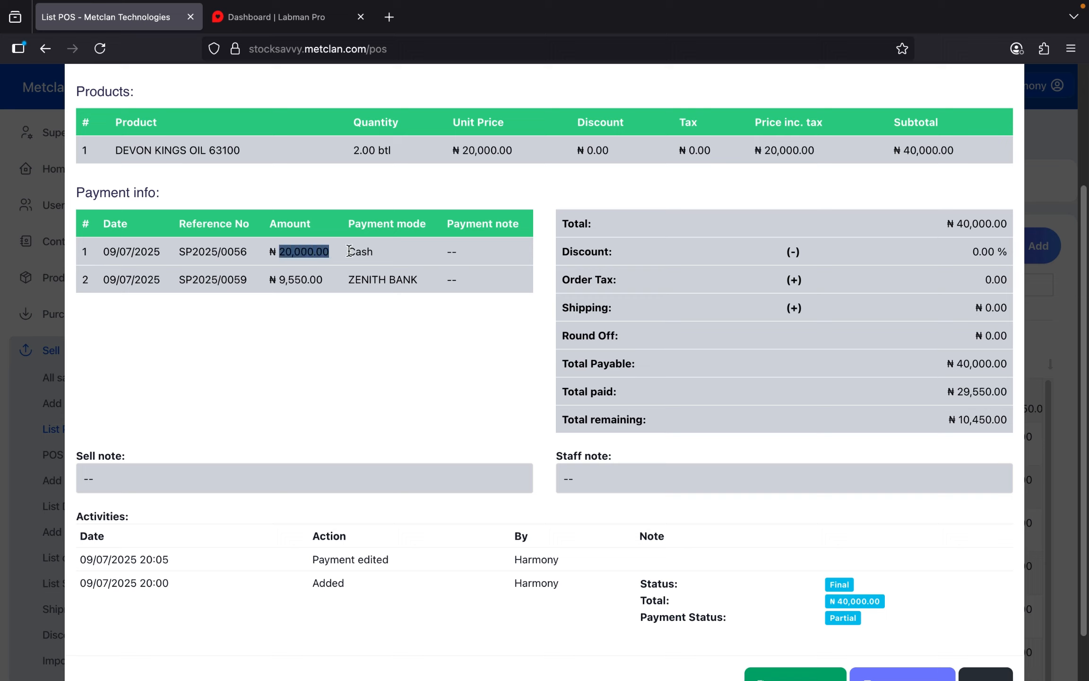
pyautogui.click(349, 253)
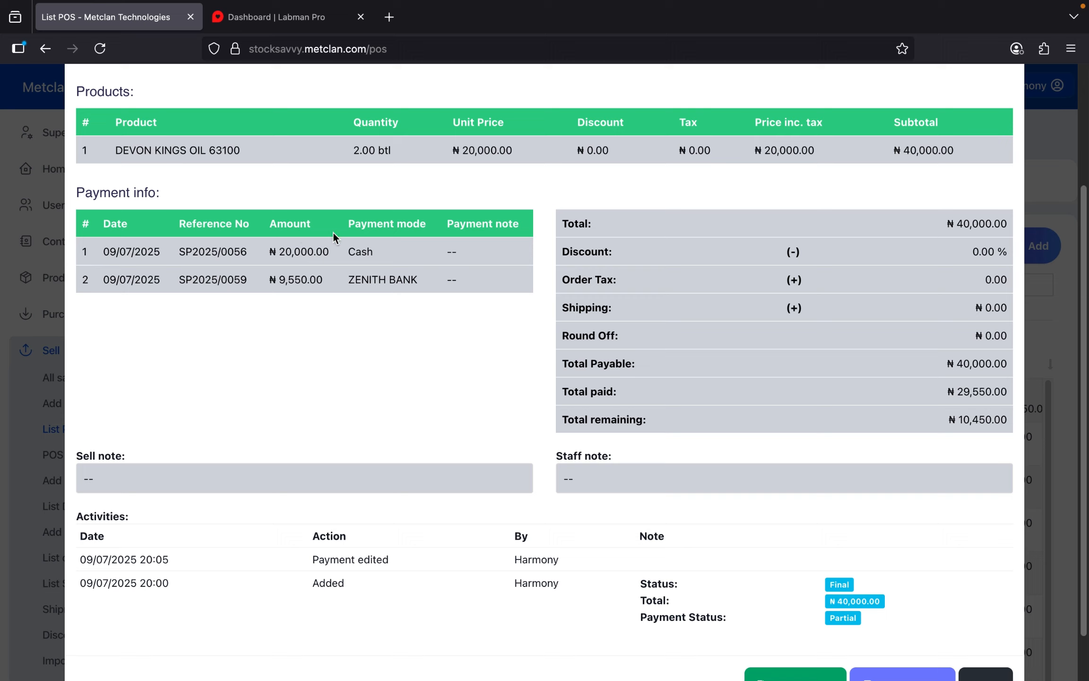
pyautogui.moveTo(278, 283); pyautogui.dragTo(368, 284)
pyautogui.scroll(-2, 464, 287)
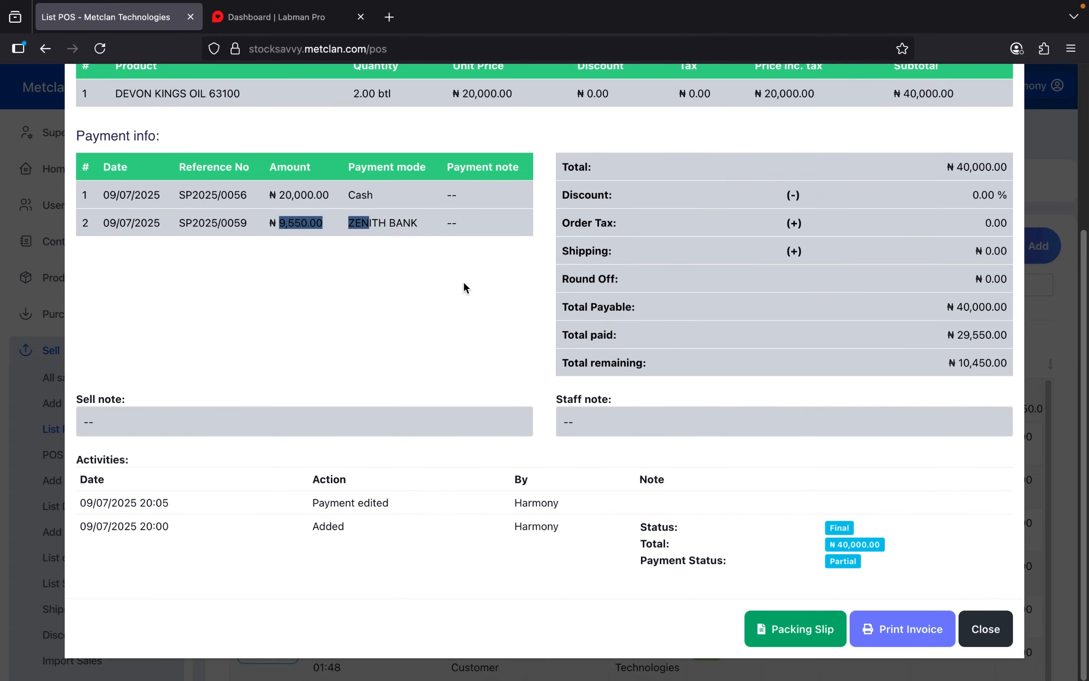
pyautogui.click(984, 628)
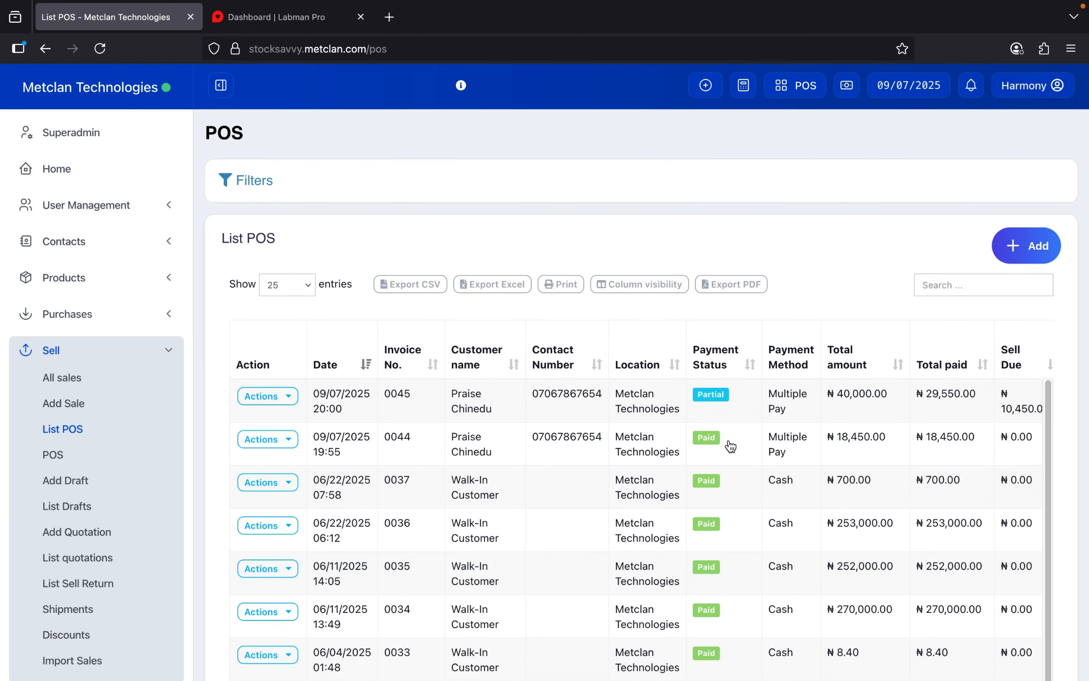
pyautogui.hscroll(5, 730, 437)
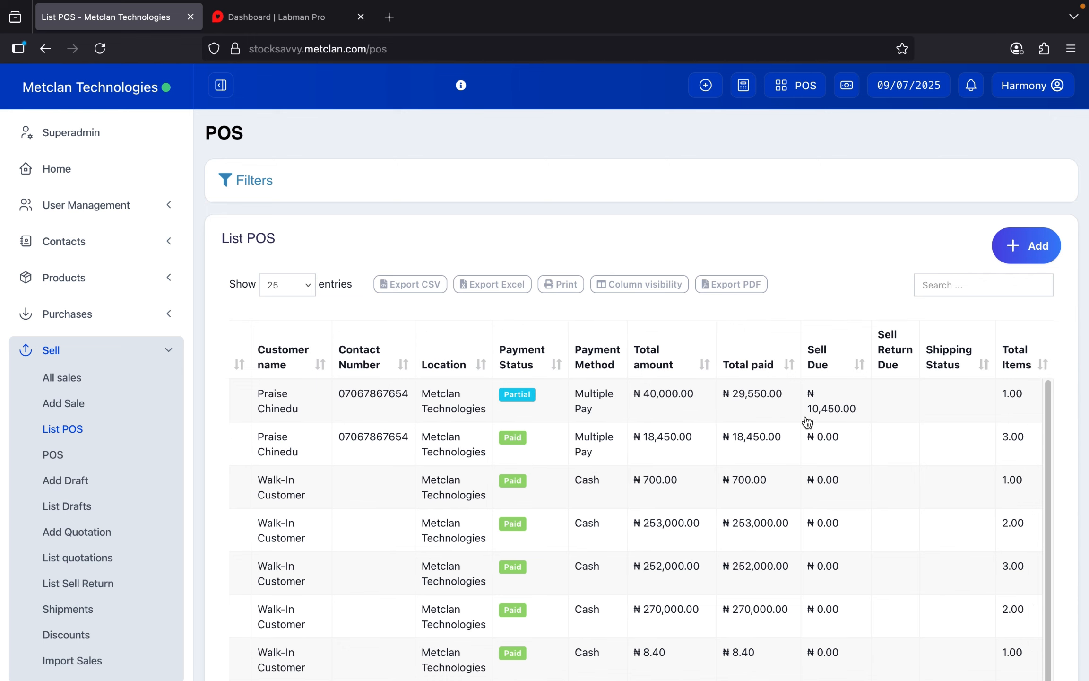